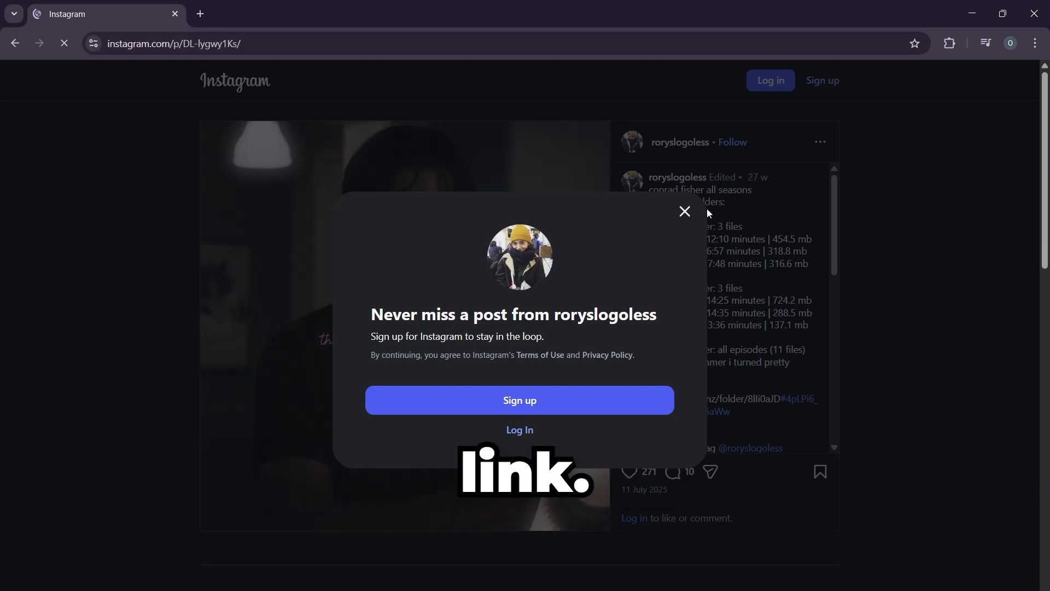
Step: Dismiss the Instagram sign-up prompt, copy the MEGA folder link from the post's caption, and open it in a new browser tab
click(685, 210)
scroll(749, 392, down, 1)
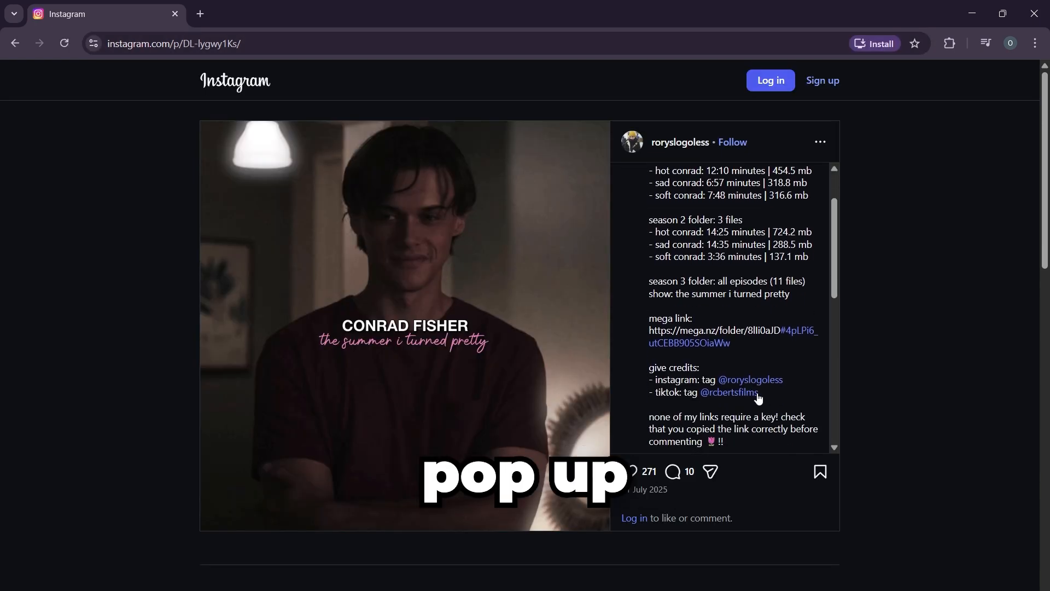
drag(743, 343, 670, 328)
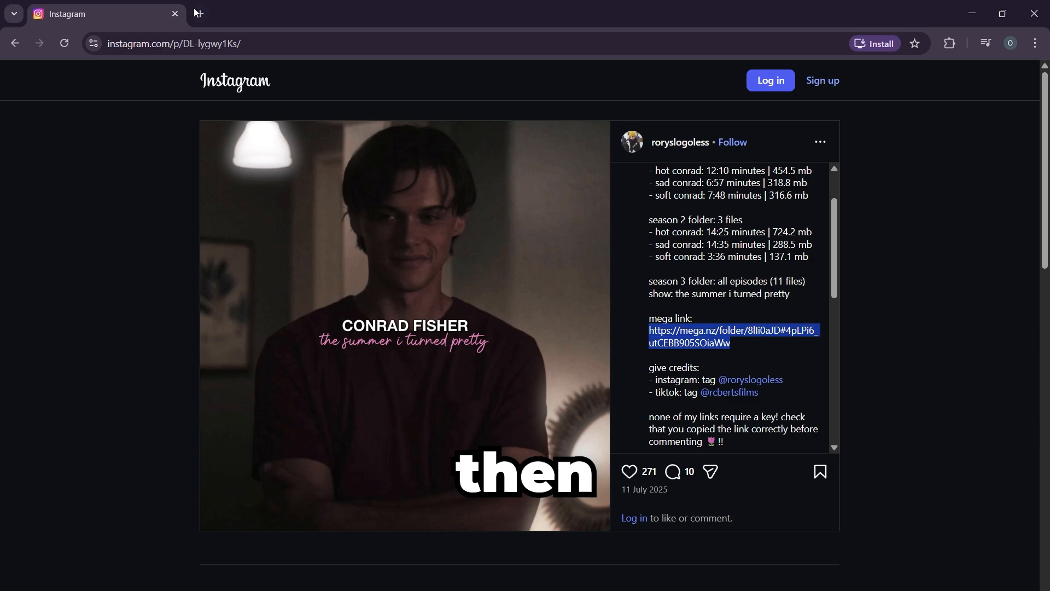
click(199, 13)
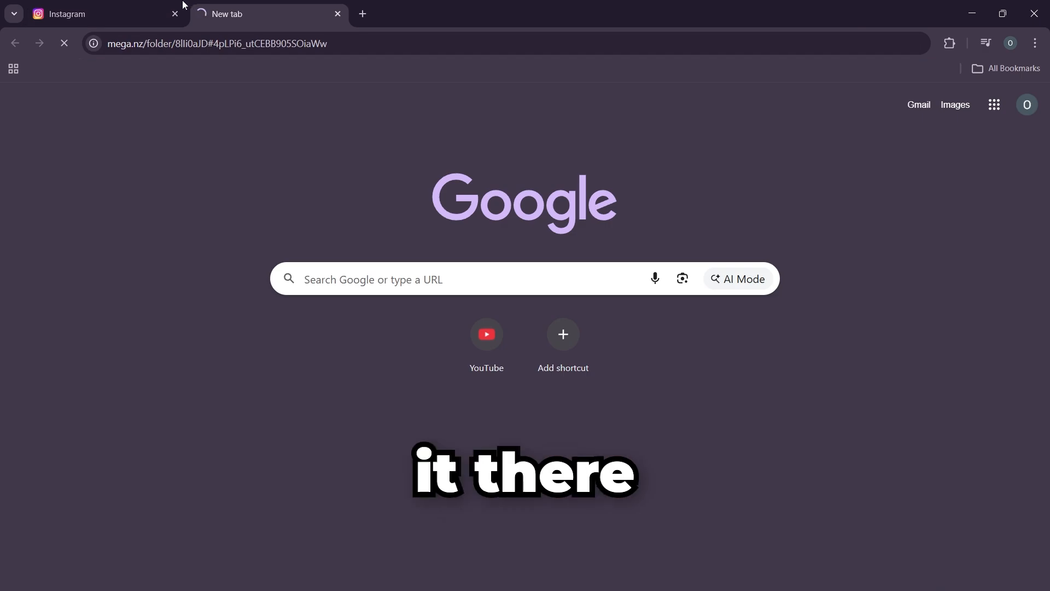
key(Return)
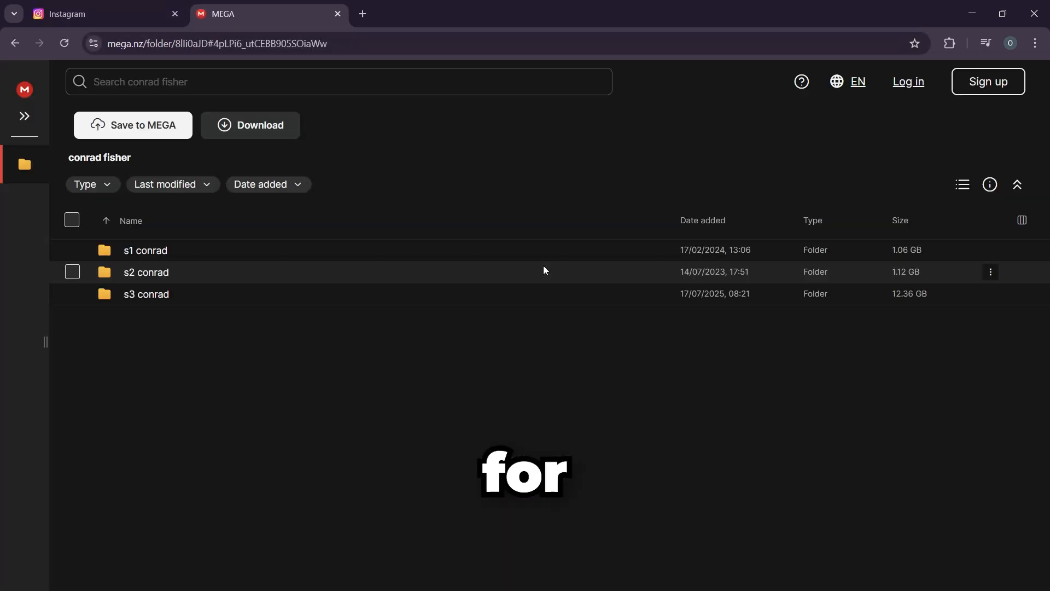
Step: Look through the episode clips in the s3 conrad folder on MEGA and return to the conrad fisher folder
click(164, 296)
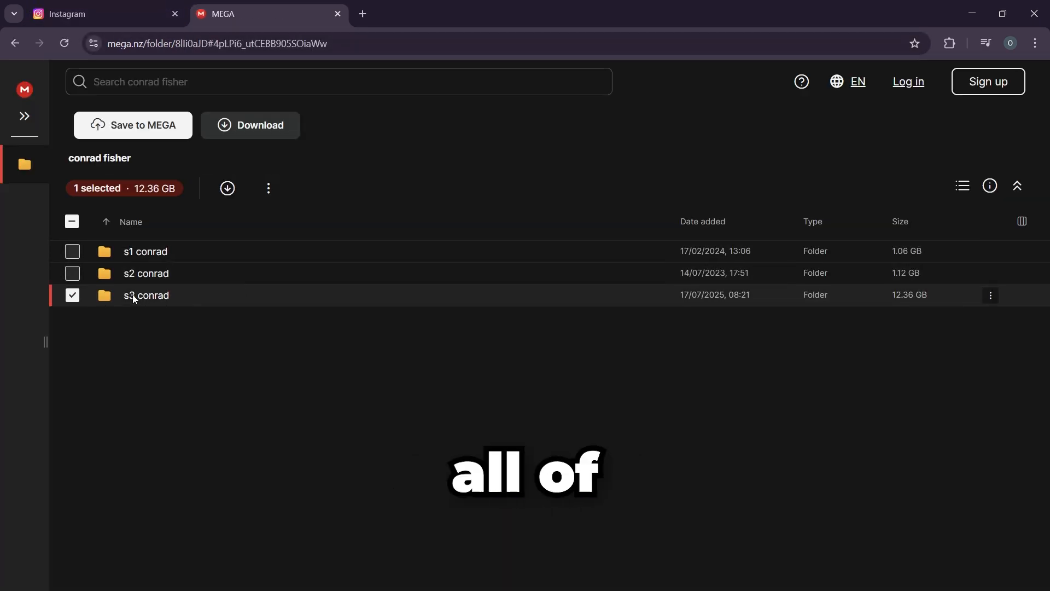
click(120, 342)
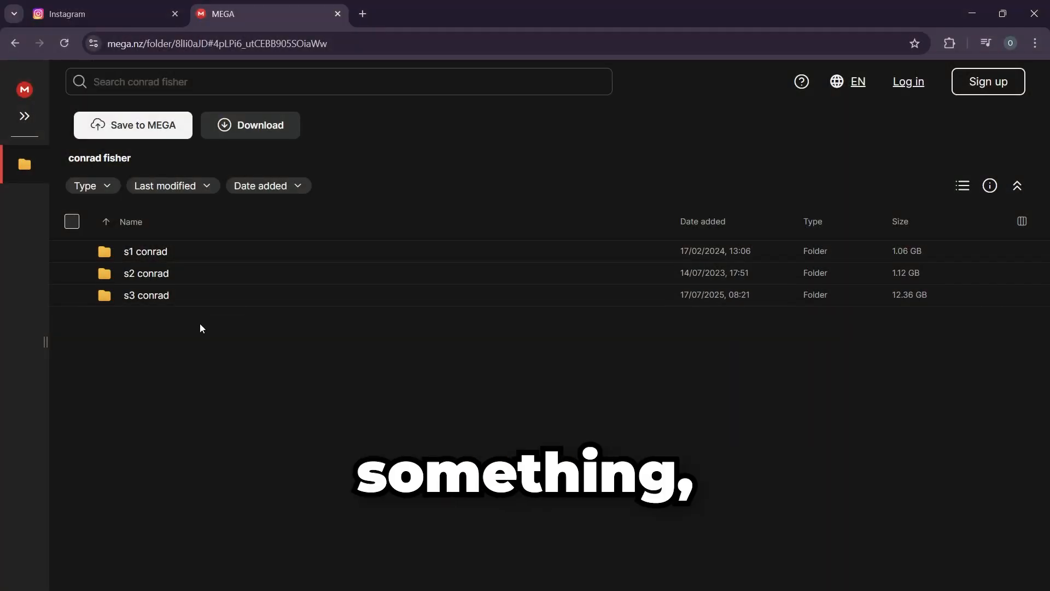
double_click(170, 306)
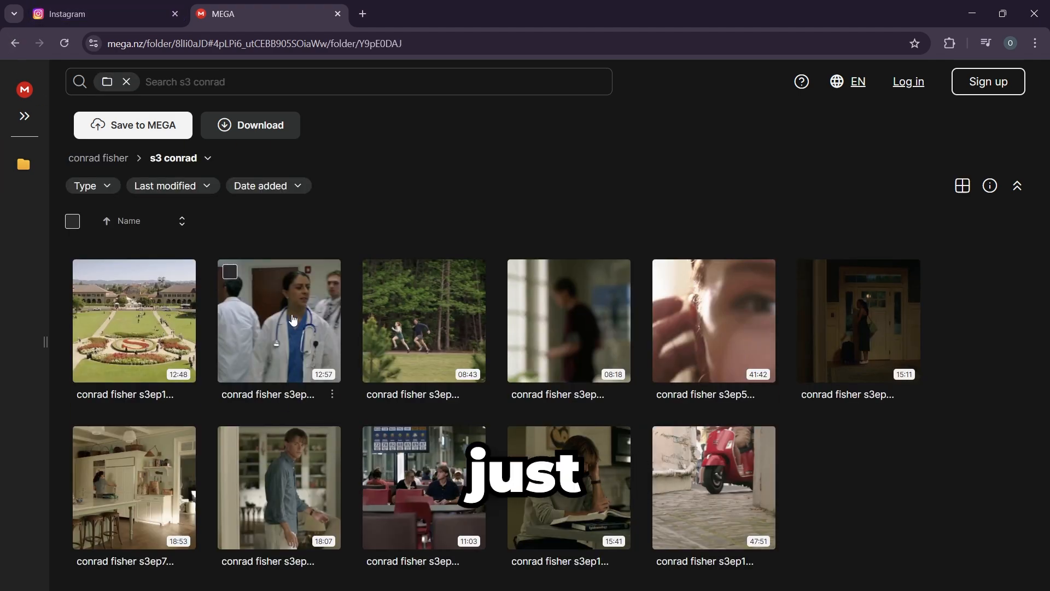
click(10, 47)
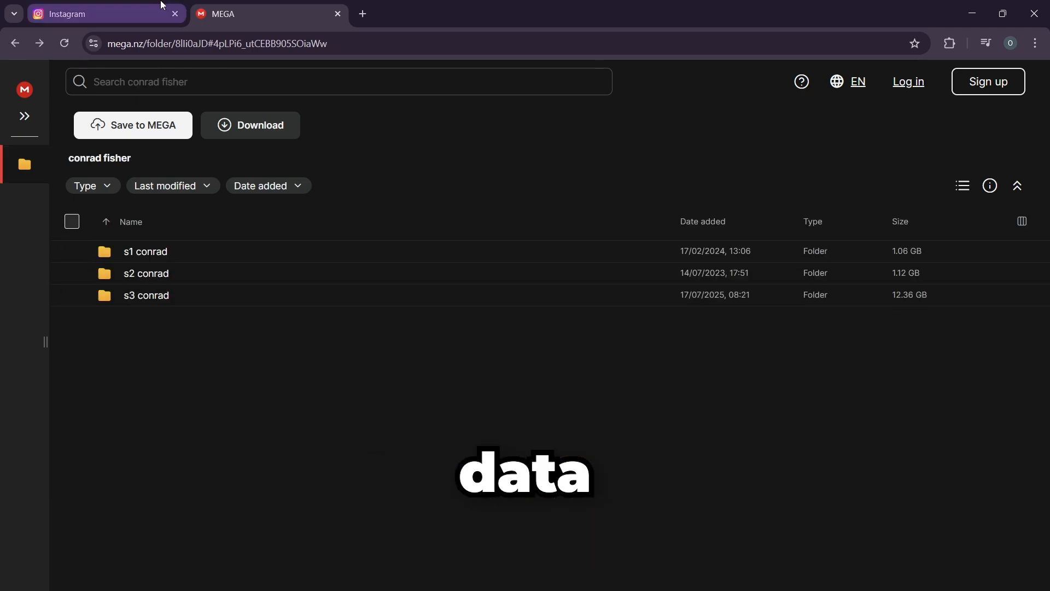
Step: Leave the Instagram post for the YouTube video "Conrad Fisher (S3 EP8) - Scene Pack" and check its full description for a MEGA link
click(159, 7)
click(718, 389)
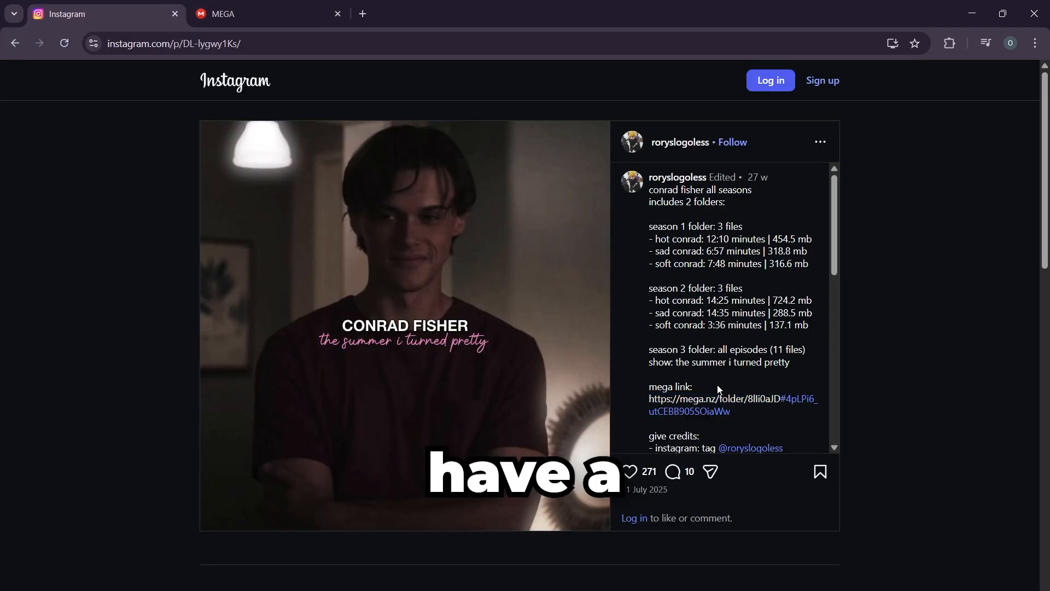
click(5, 44)
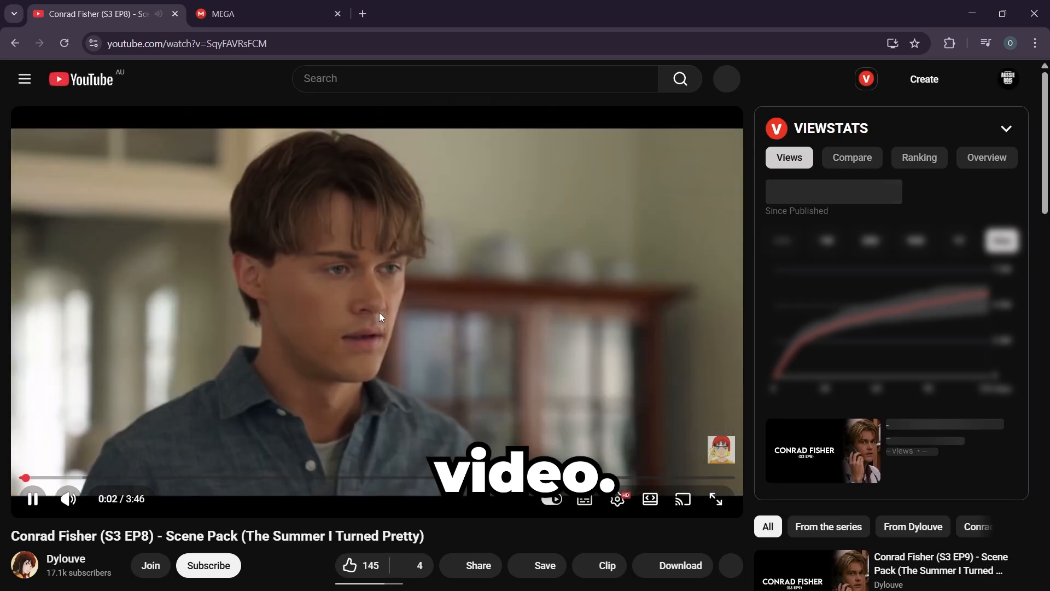
scroll(345, 330, down, 2)
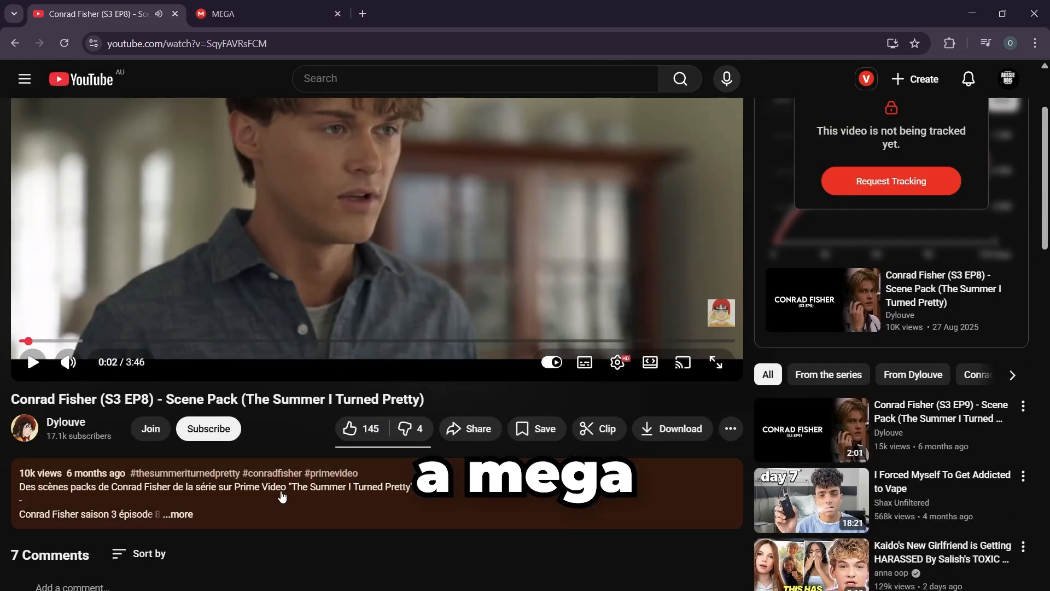
click(282, 494)
scroll(280, 492, down, 4)
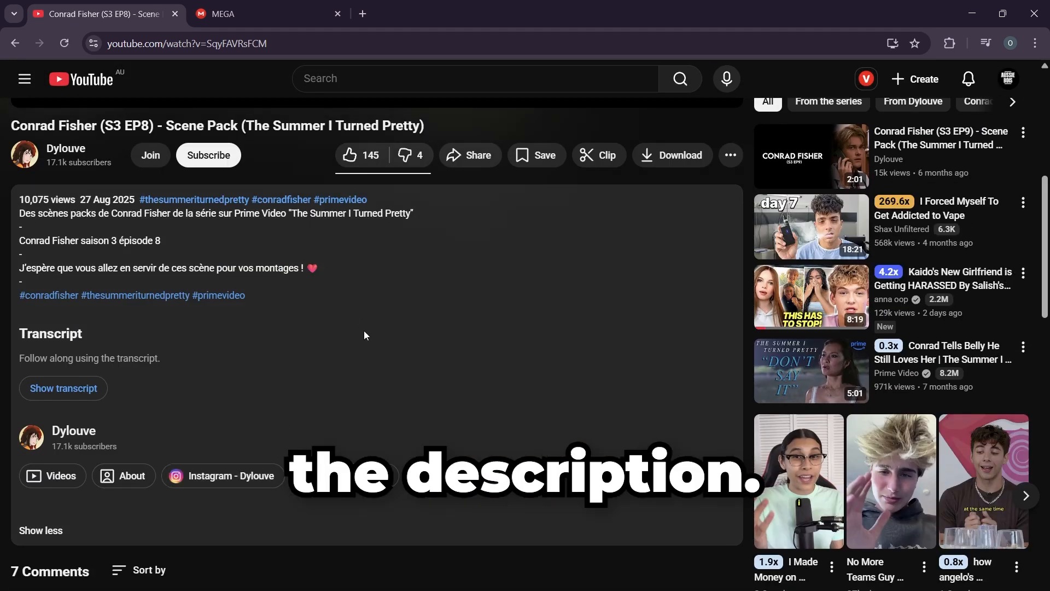
scroll(356, 317, up, 7)
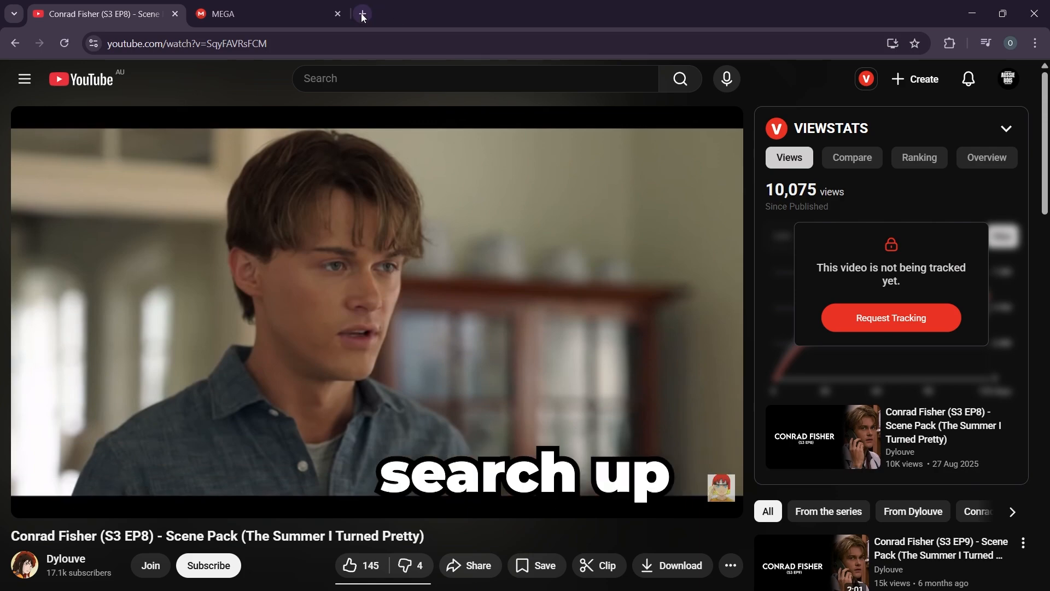
Step: Search the web for "4k video download" in a new tab and open the 4K Download website
click(363, 16)
text(4k video do)
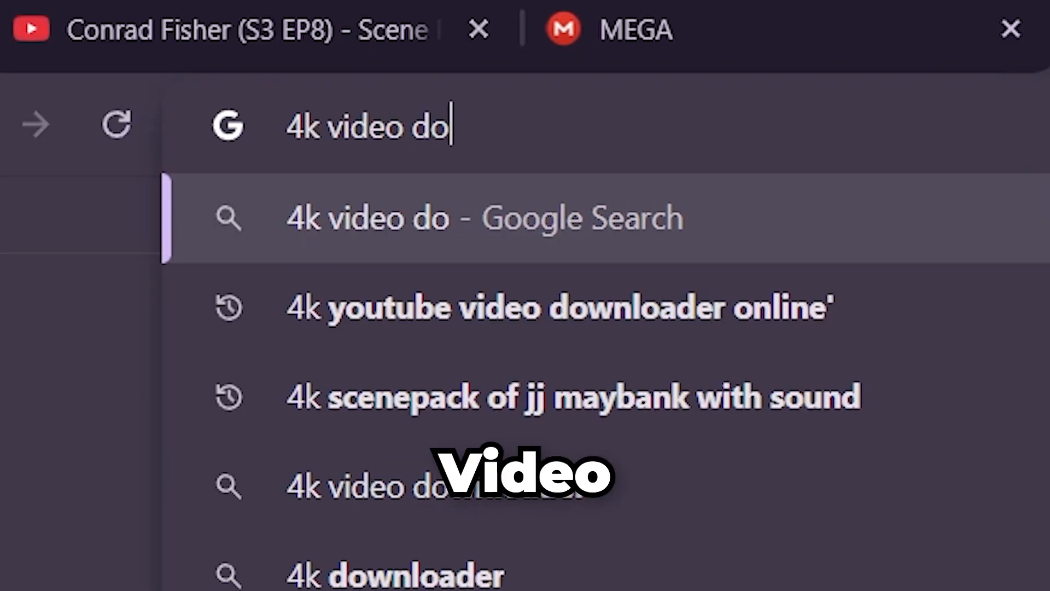
text(wnload)
key(Return)
click(366, 230)
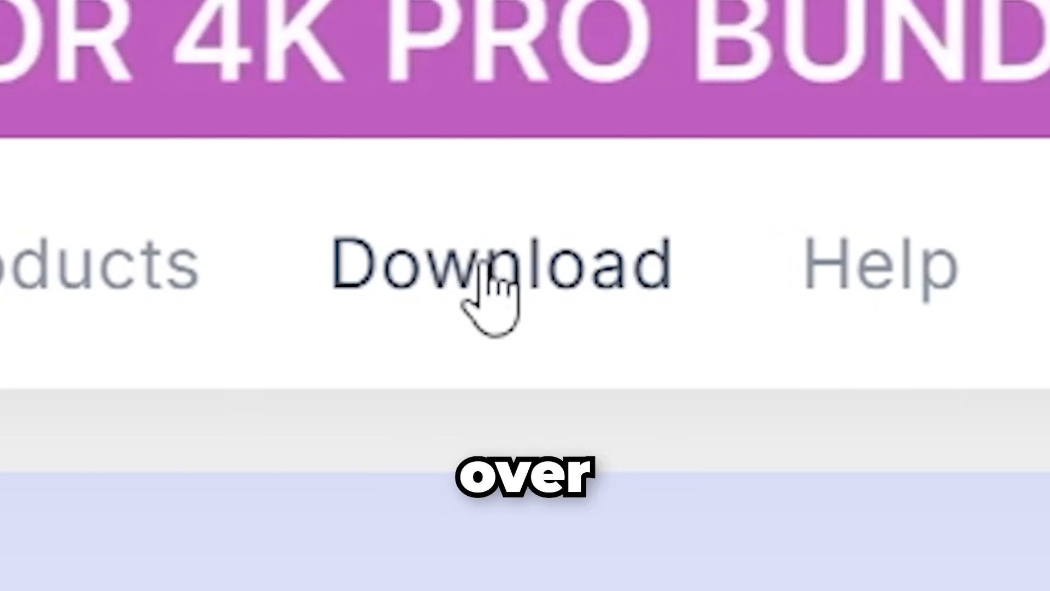
Step: Download the Microsoft Windows 64-bit online installer of 4K Video Downloader Plus and save the file
click(183, 117)
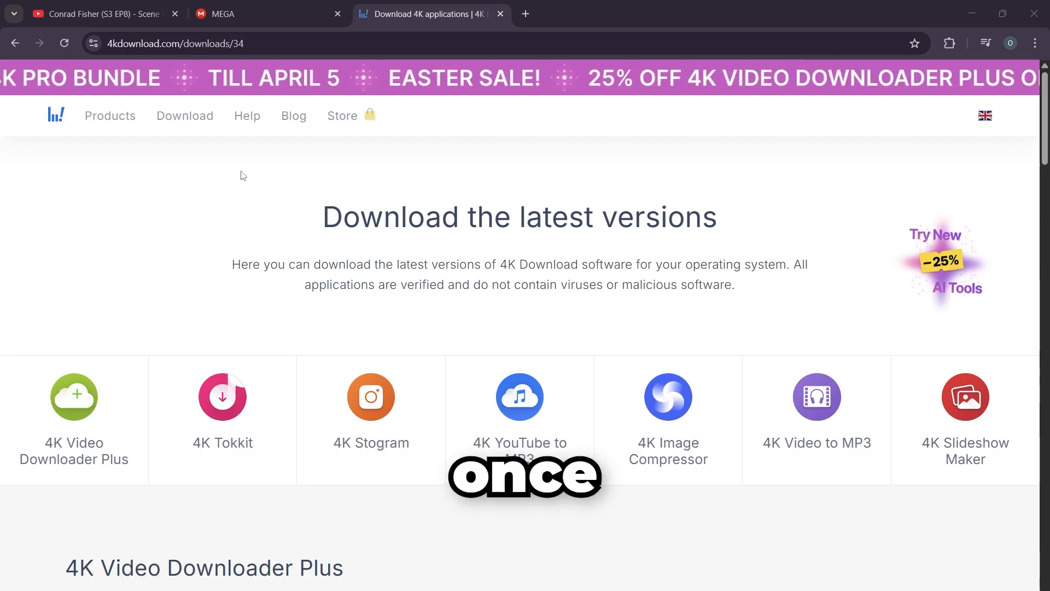
scroll(141, 411, down, 3)
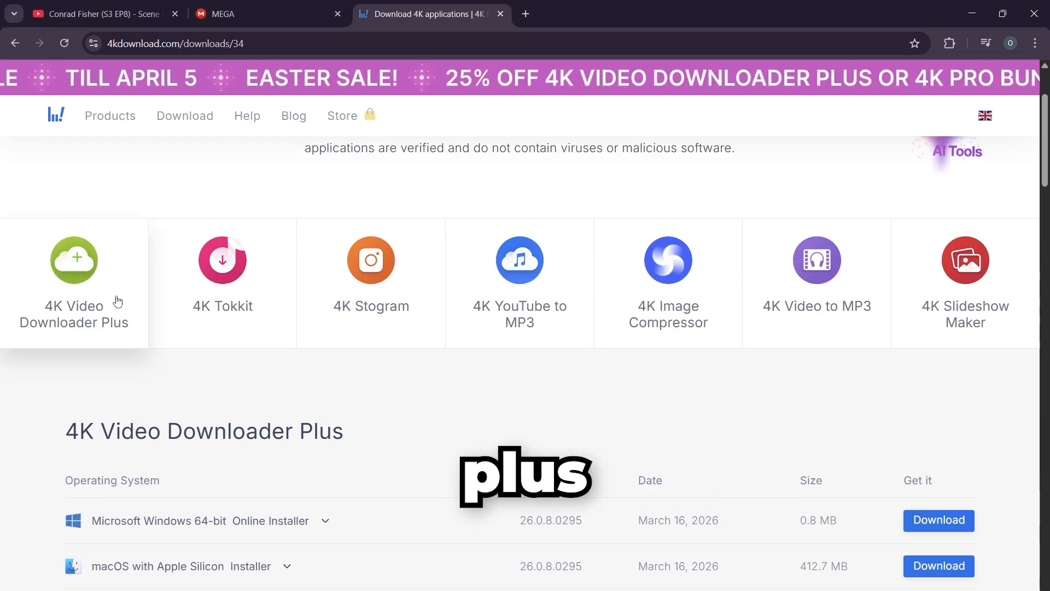
scroll(117, 301, down, 3)
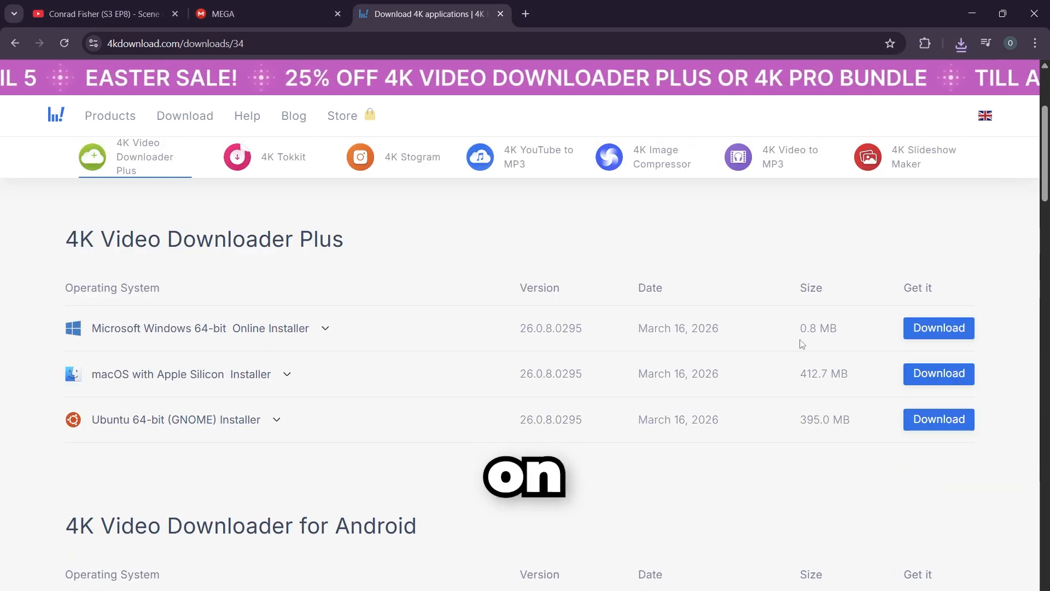
click(931, 331)
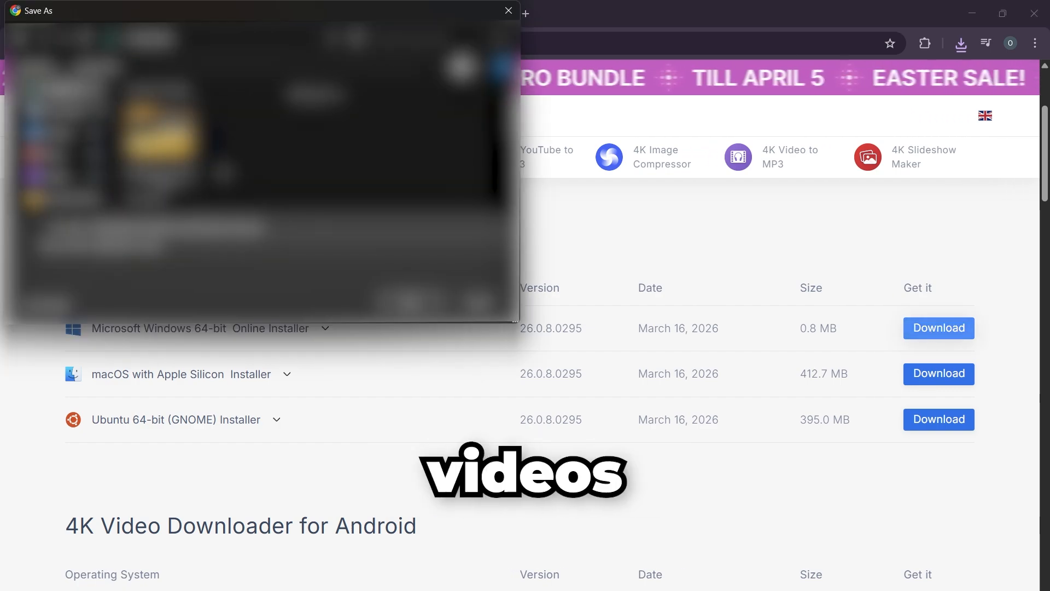
key(Return)
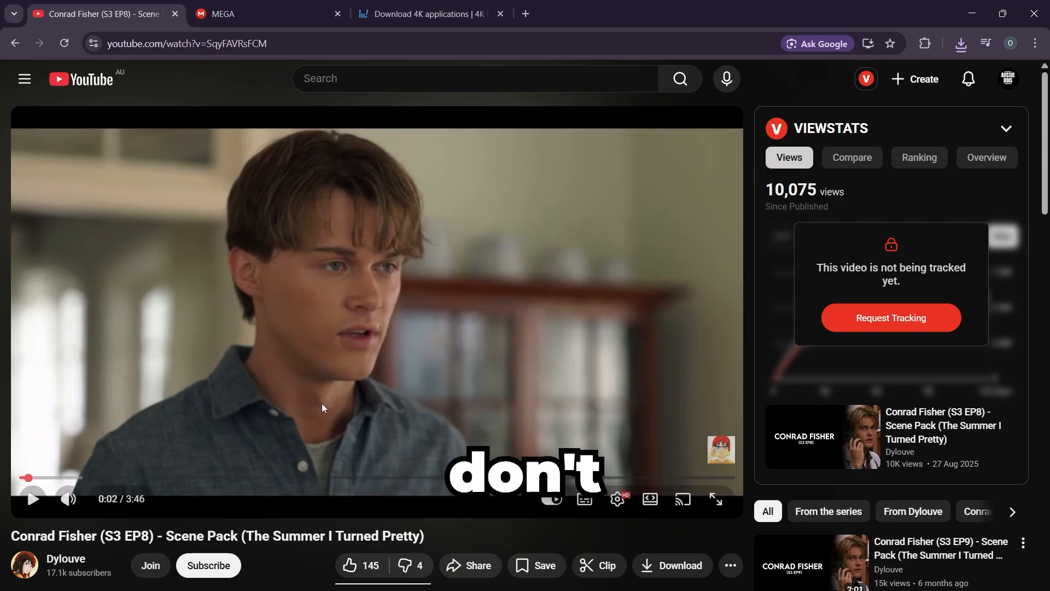
Step: Run the downloaded 4K Video Downloader Plus installer, agree to the license terms, and start the installation
click(618, 499)
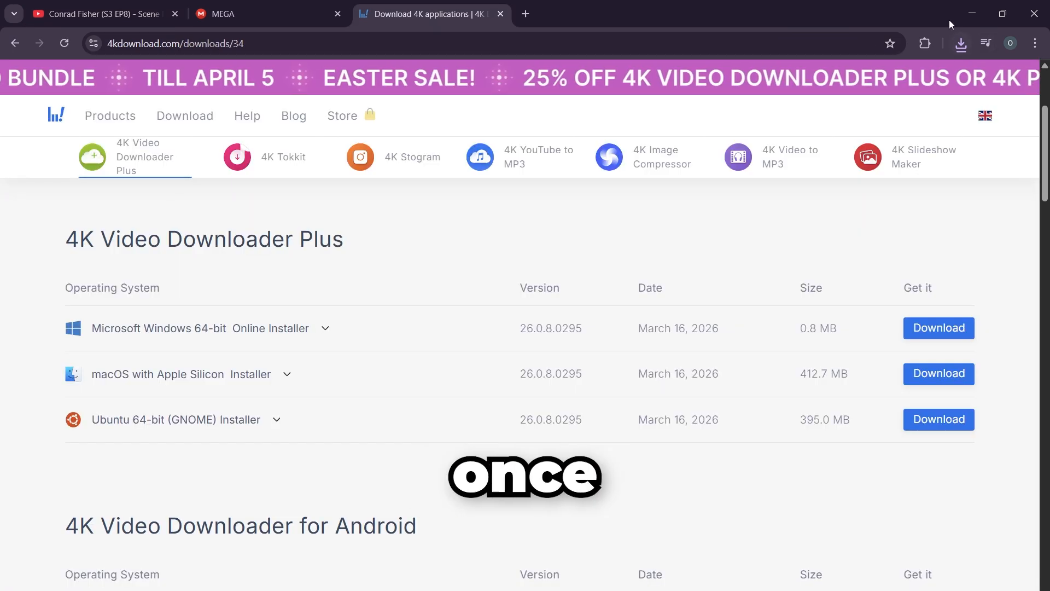
click(959, 42)
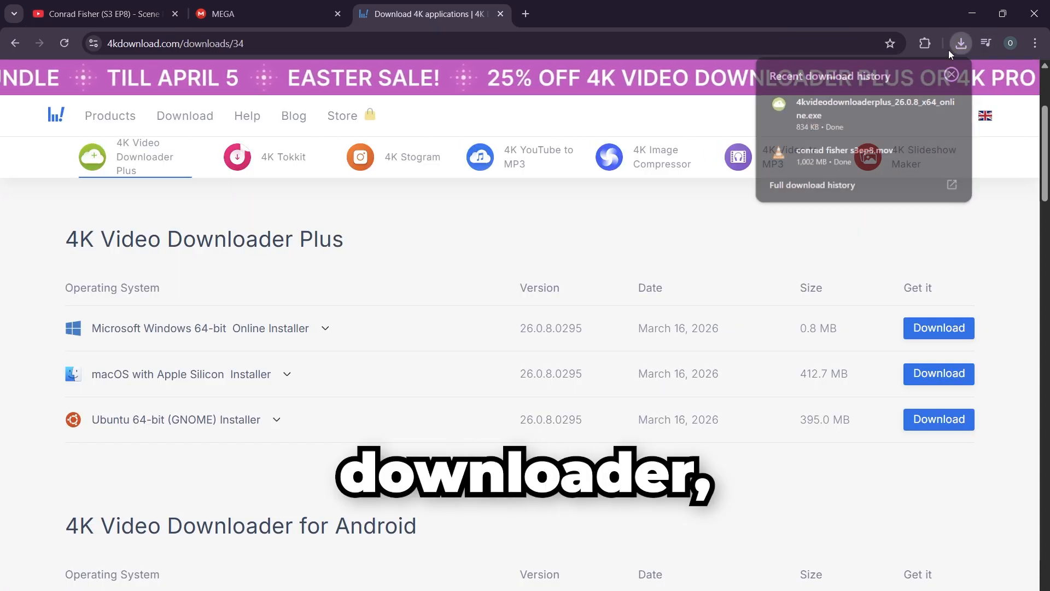
click(852, 107)
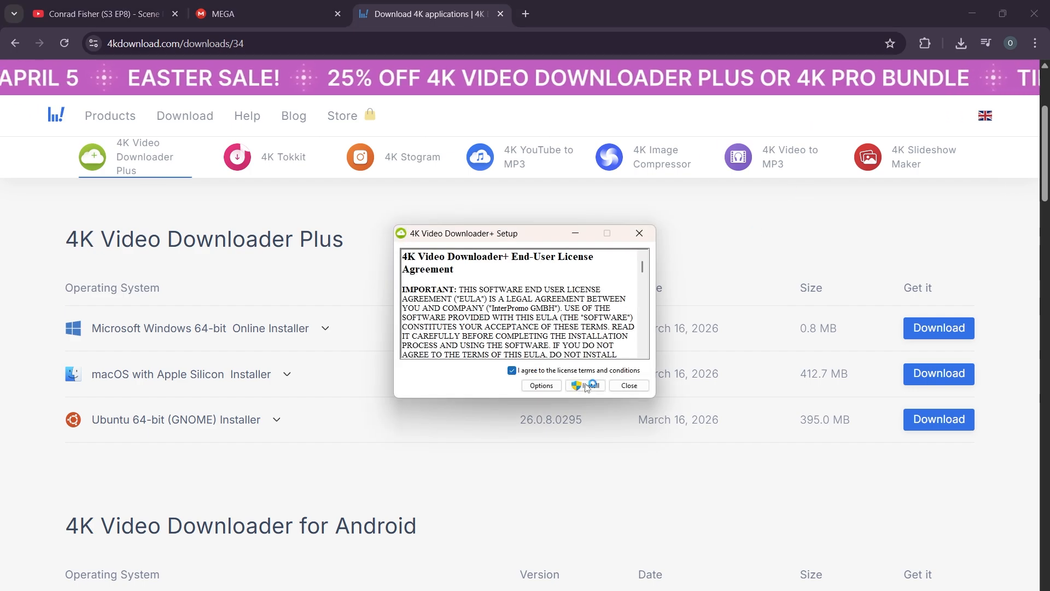
click(586, 386)
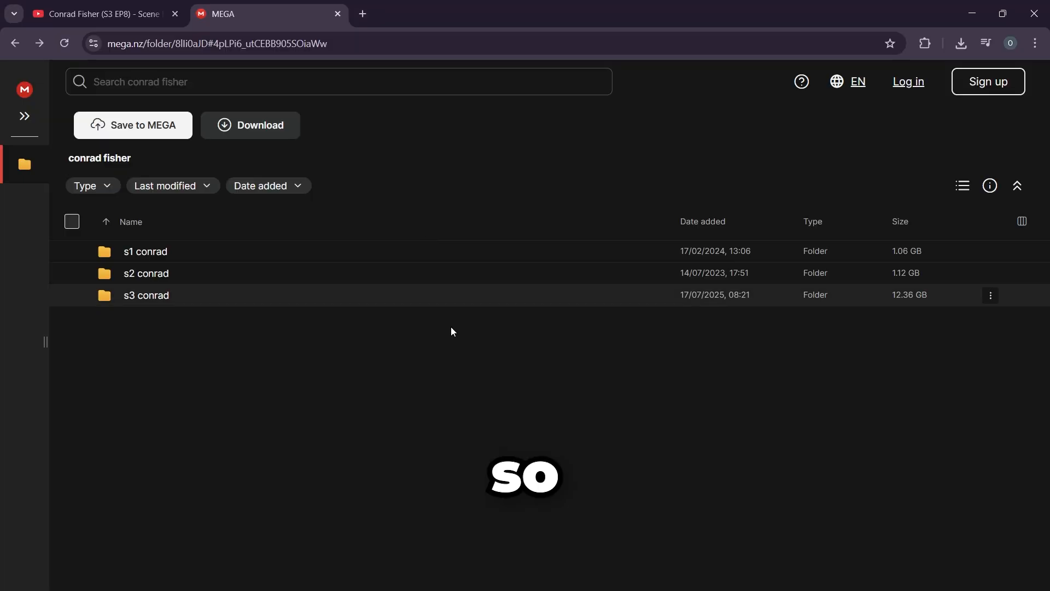
Step: View the s3 conrad clips on MEGA and check the clip download in the other browser window
double_click(176, 301)
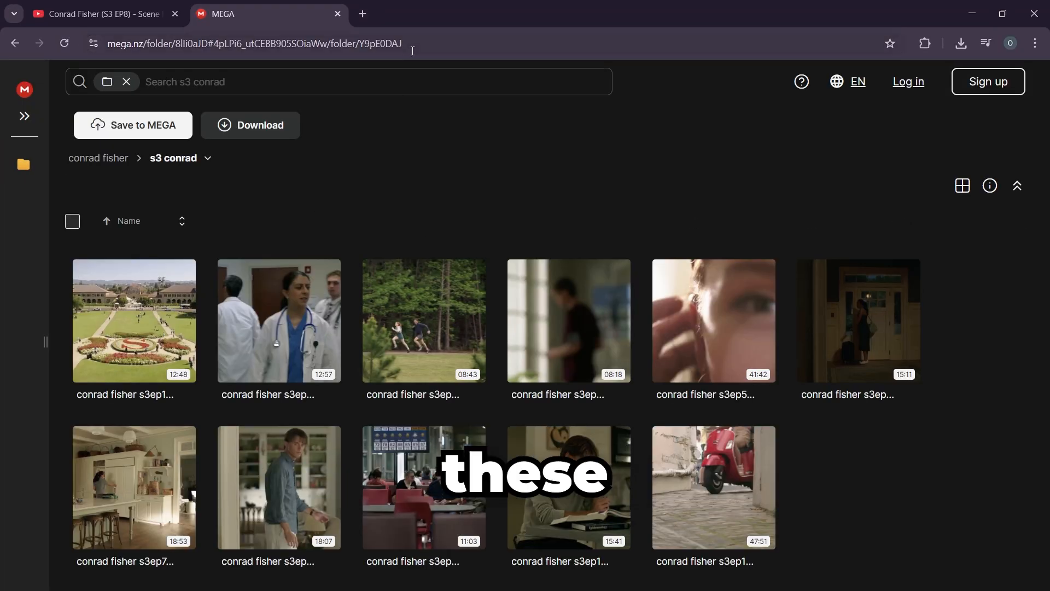
click(760, 558)
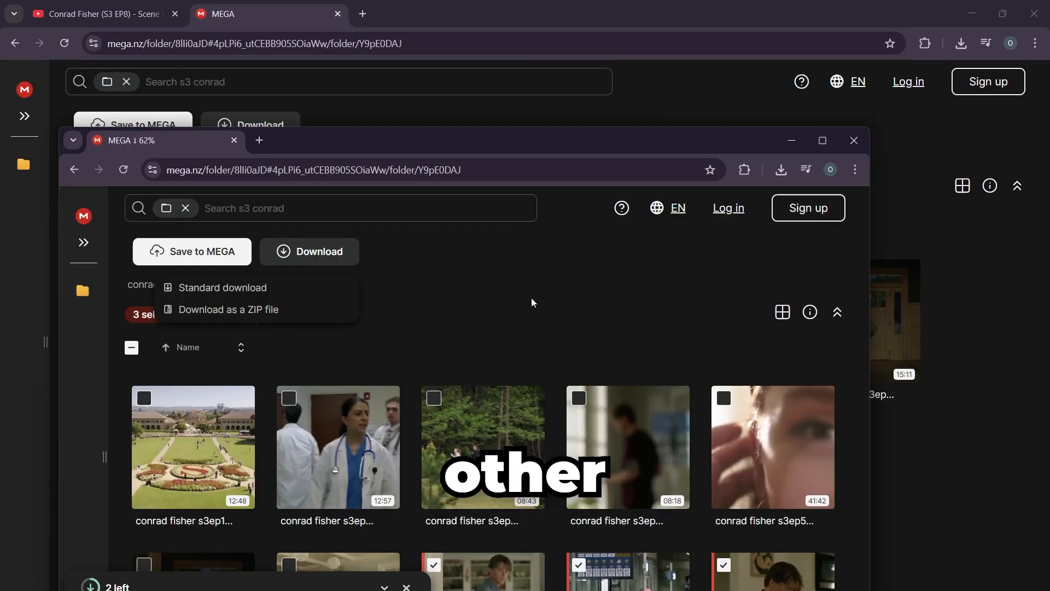
click(790, 143)
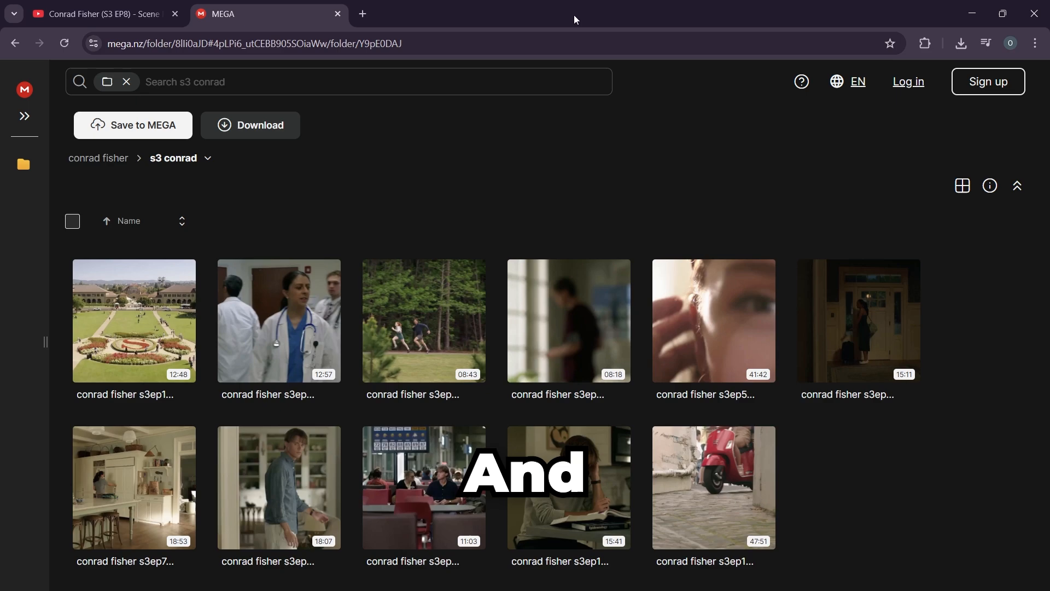
Step: Close the MEGA tab, open a Conrad Fisher TikTok clip from the scenepack search results, and download the video
click(338, 15)
click(8, 34)
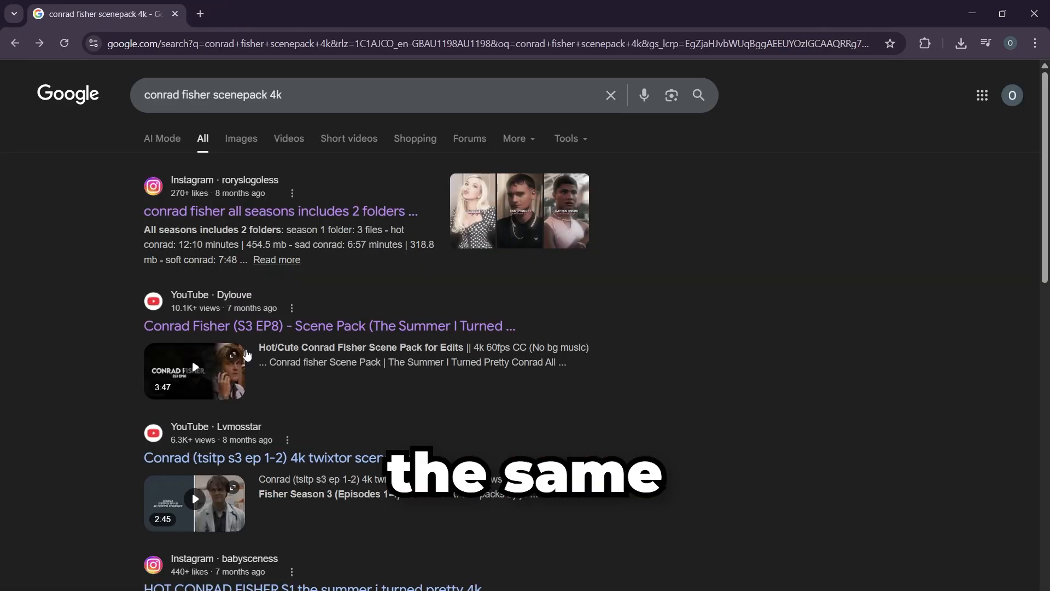
scroll(248, 354, down, 5)
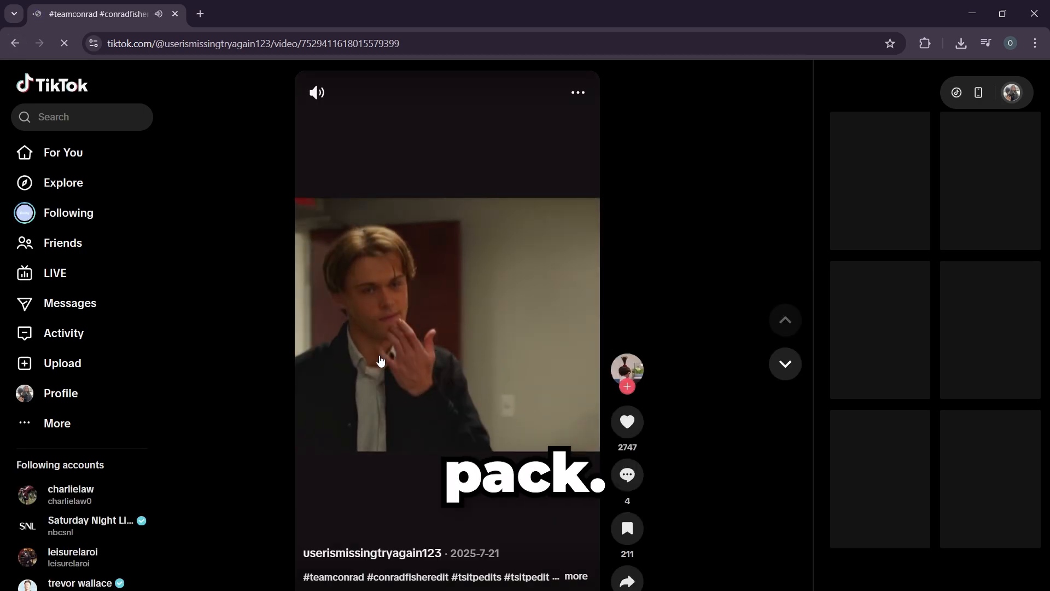
right_click(335, 341)
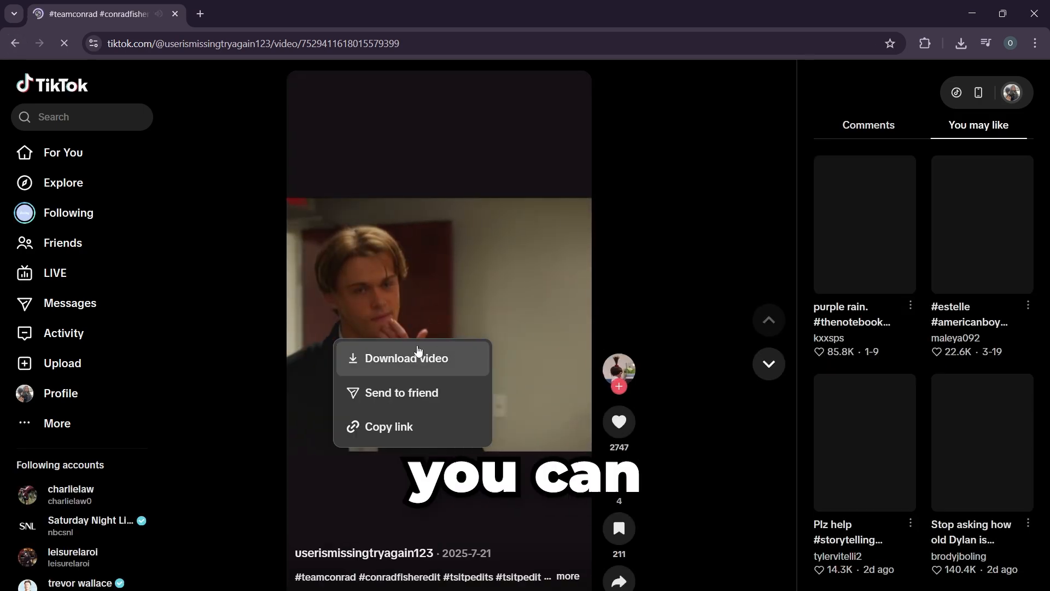
click(419, 357)
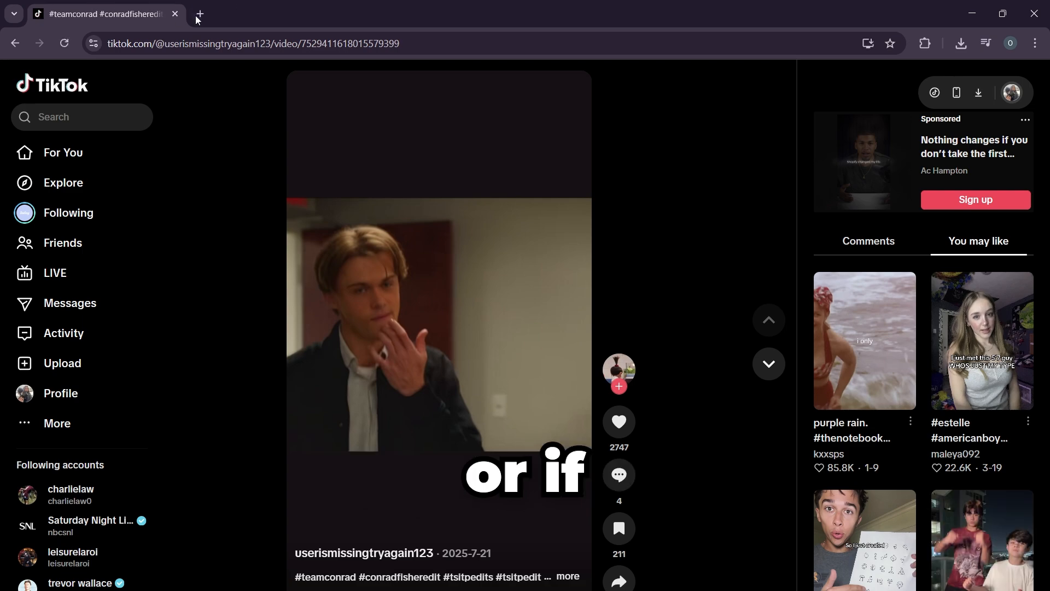
Step: Open the SnapTik downloader in a new tab by searching for "snaptik", and copy the TikTok video's link
click(349, 38)
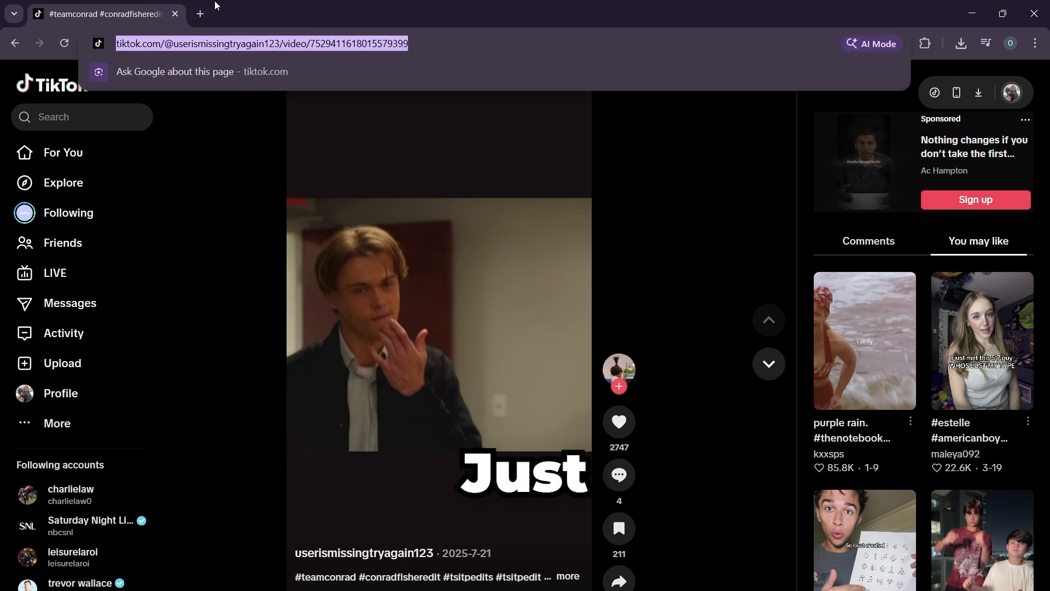
click(199, 11)
text(snaptik)
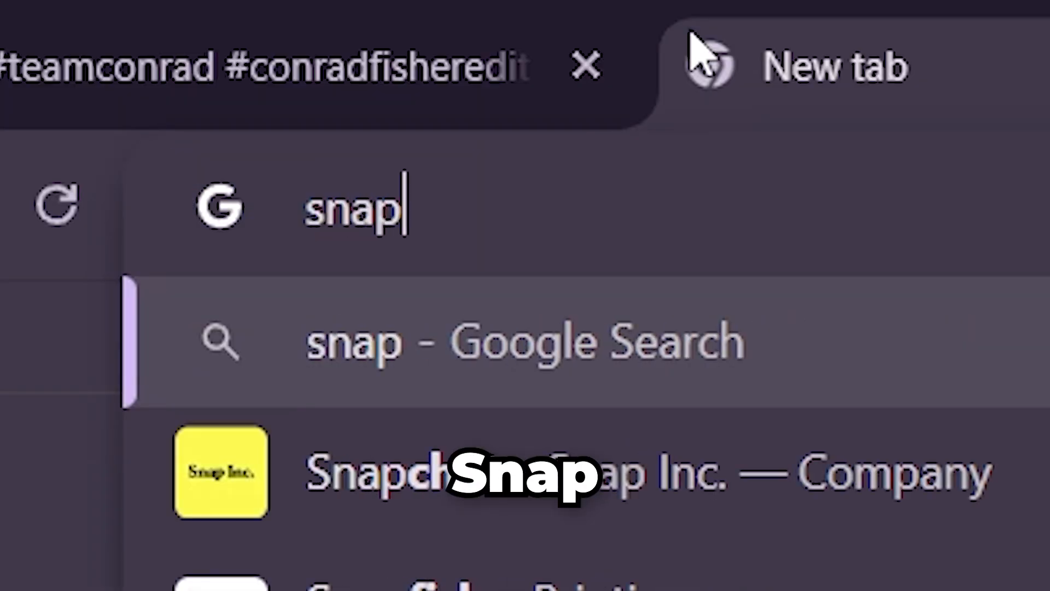
key(Return)
click(225, 207)
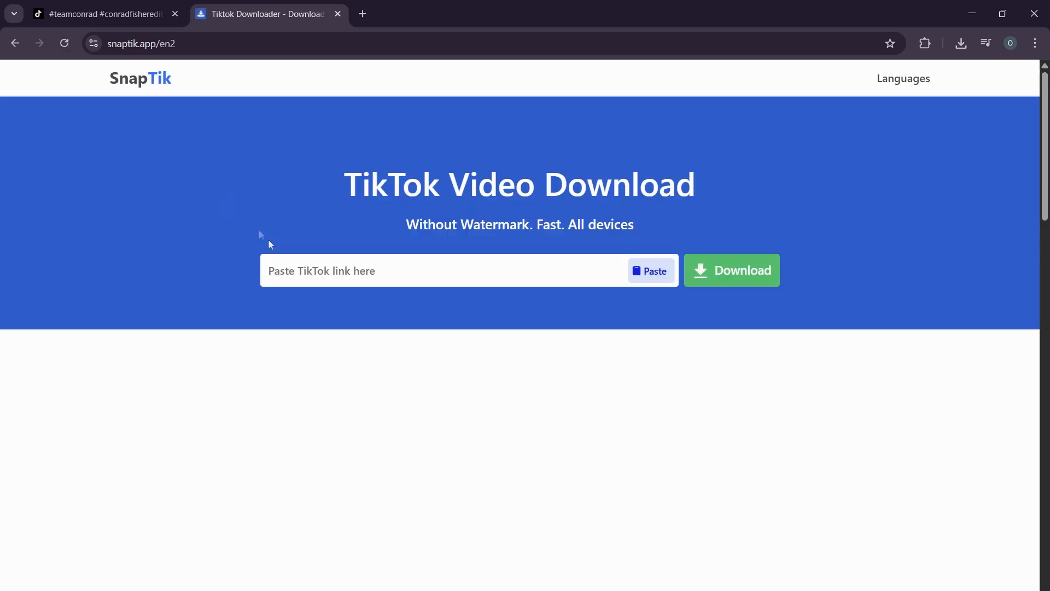
click(104, 4)
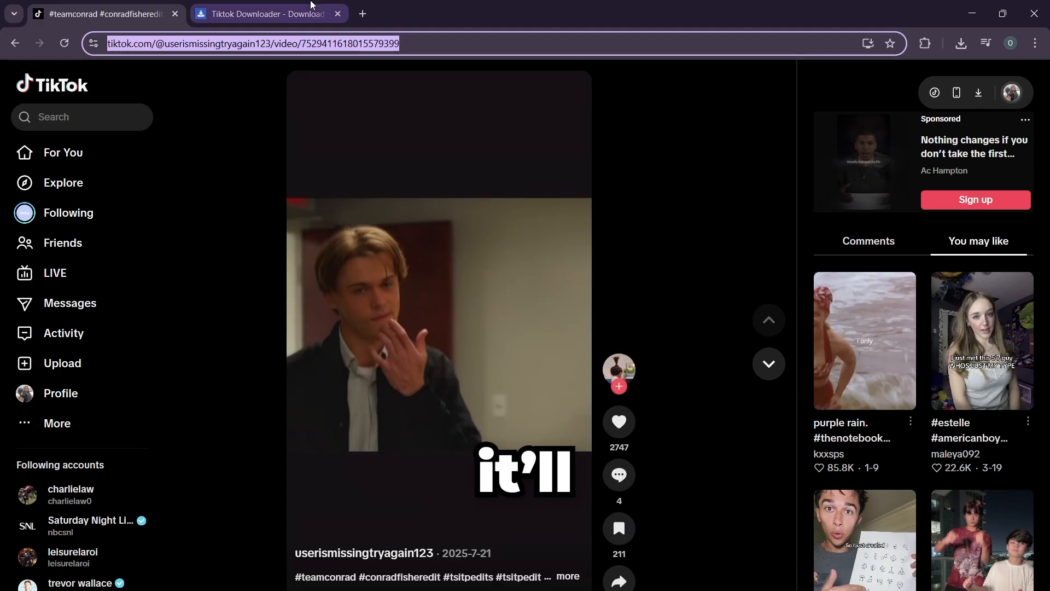
Step: Switch to the already open SnapTik TikTok downloader page
click(311, 5)
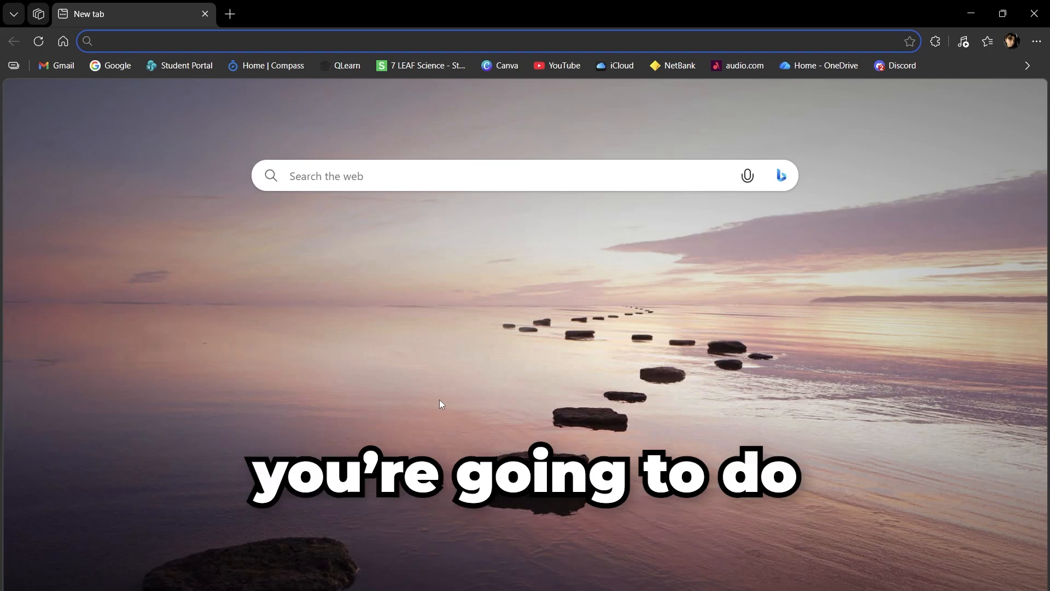
Step: Search the web for "davicni resolve" and open Blackmagic Design's DaVinci Resolve product page
text(davicni )
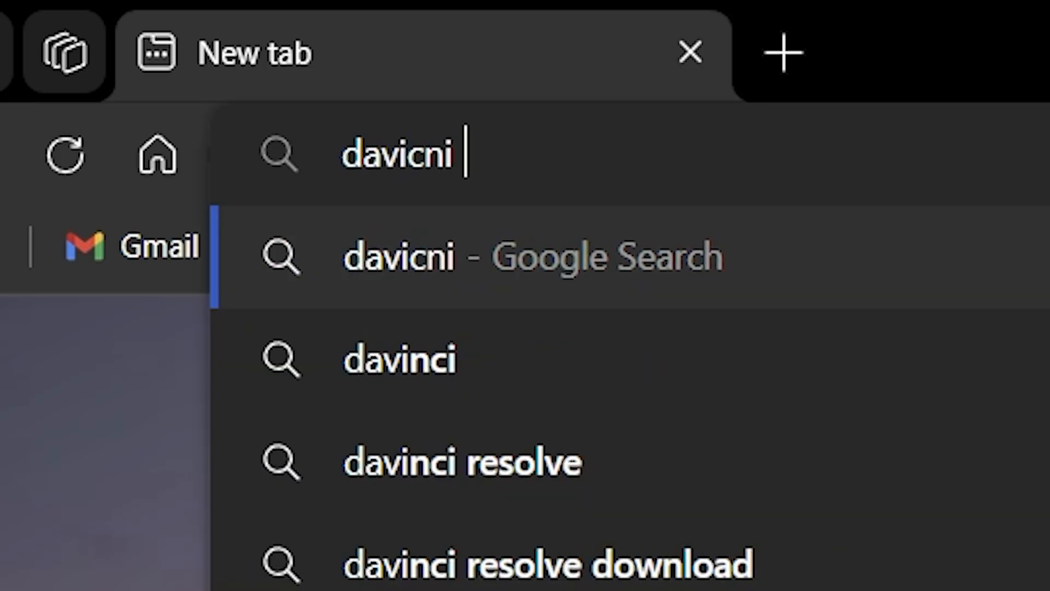
text(resolve)
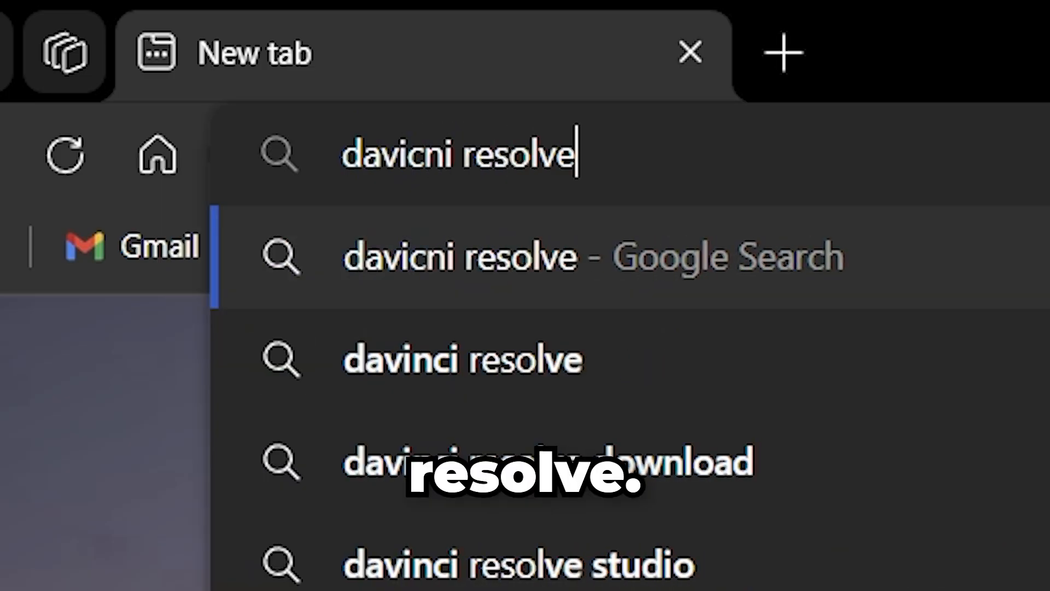
key(Return)
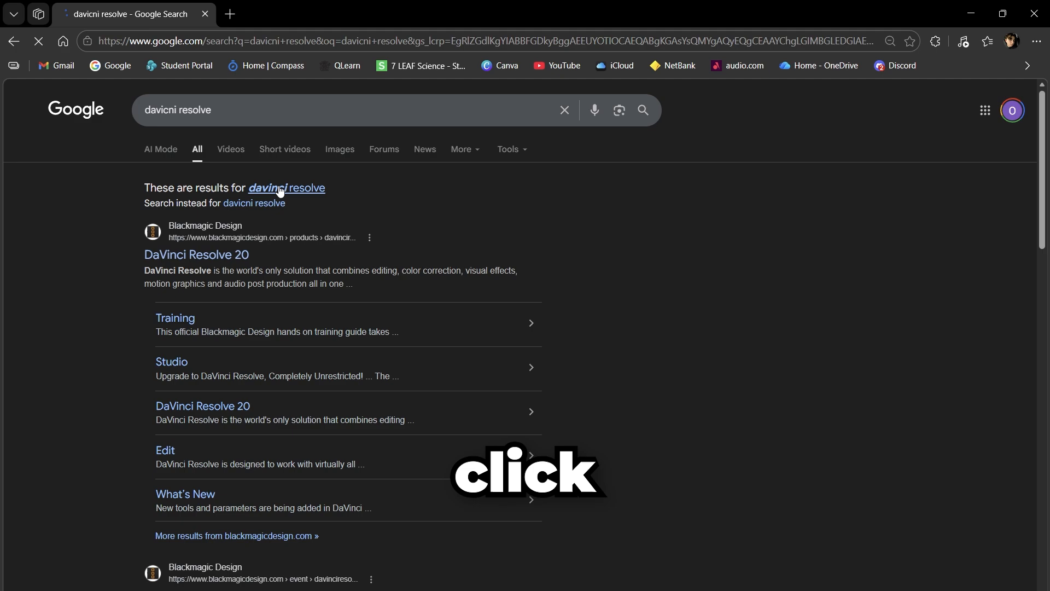
click(276, 186)
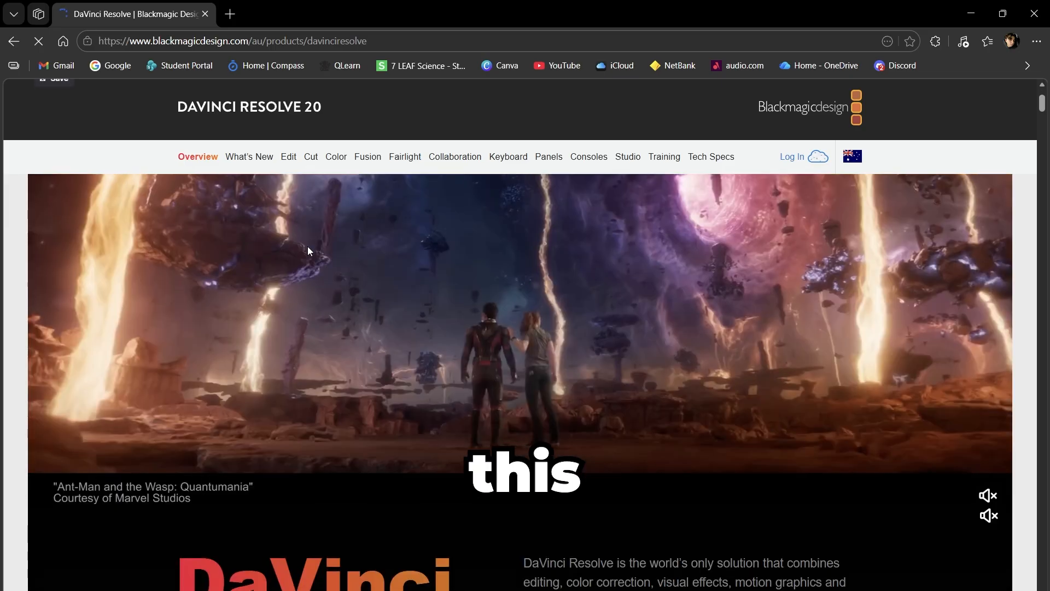
Step: Choose the free DaVinci Resolve 20 download and select the Windows x86 version
scroll(307, 247, down, 8)
scroll(381, 283, up, 6)
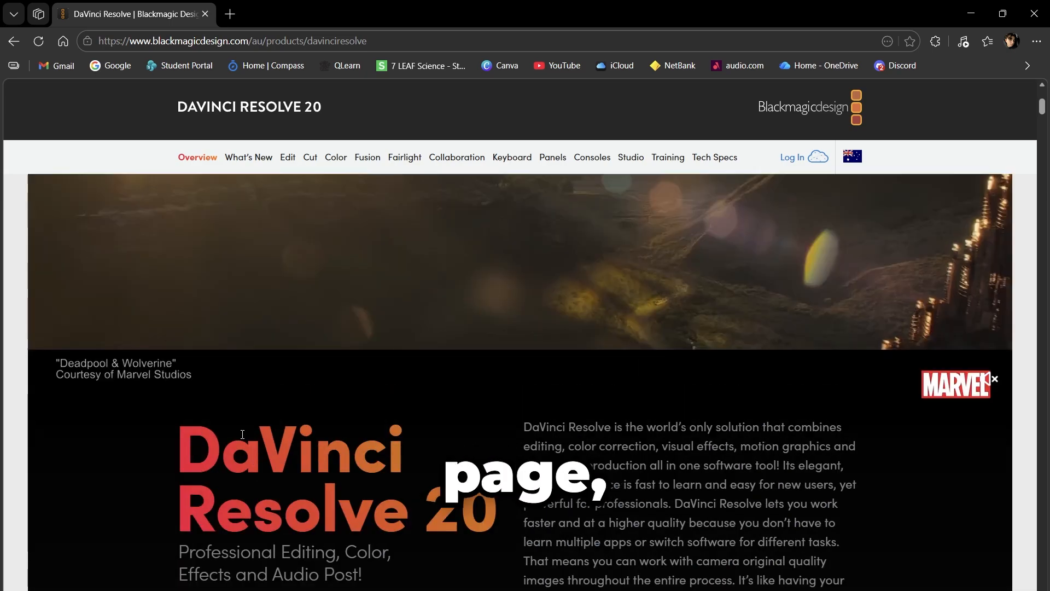
scroll(243, 443, down, 1)
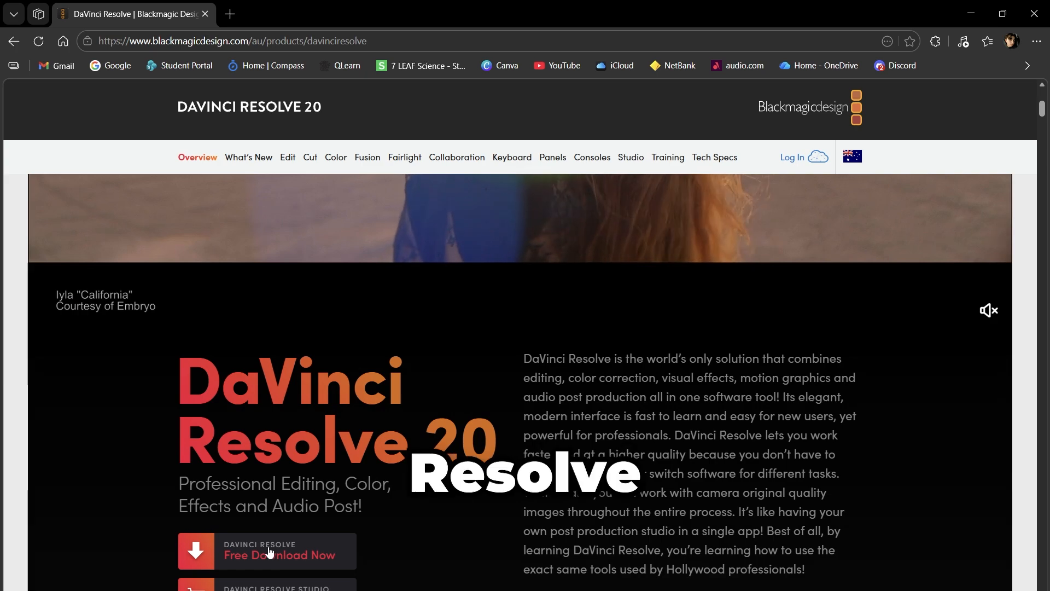
scroll(302, 558, down, 2)
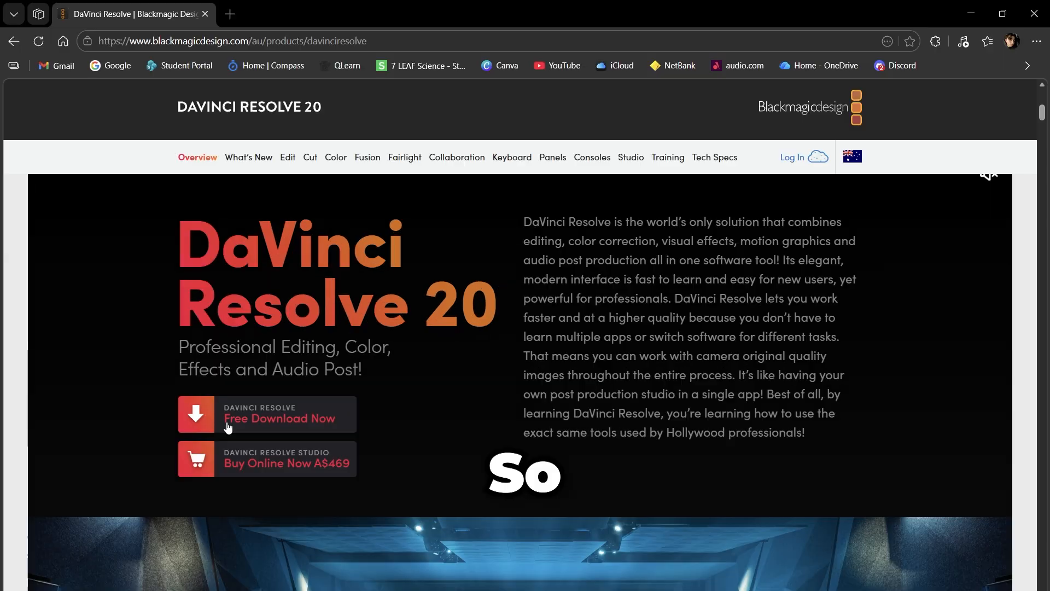
click(295, 387)
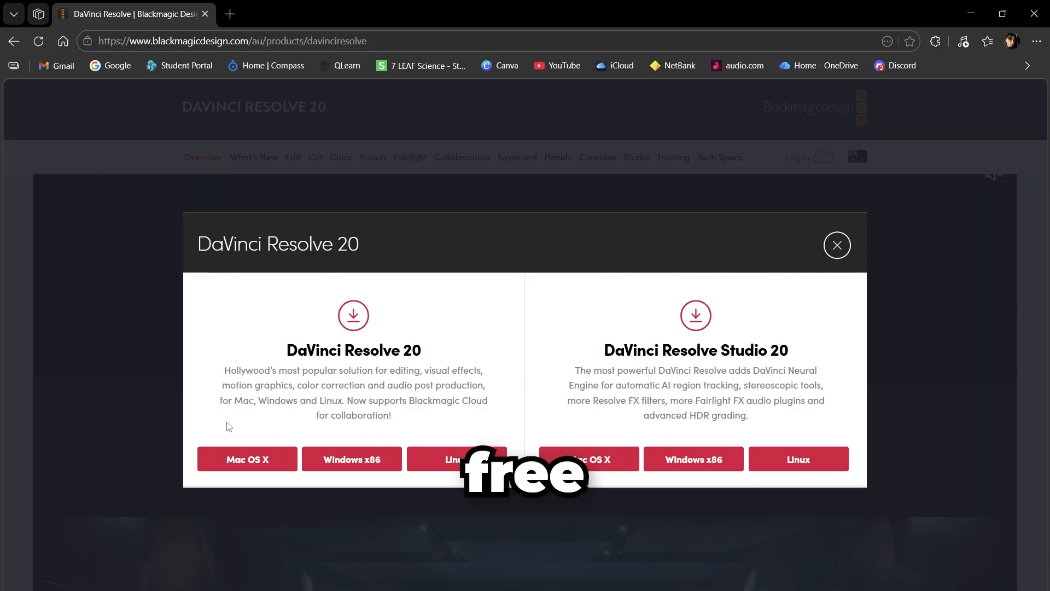
scroll(421, 434, down, 1)
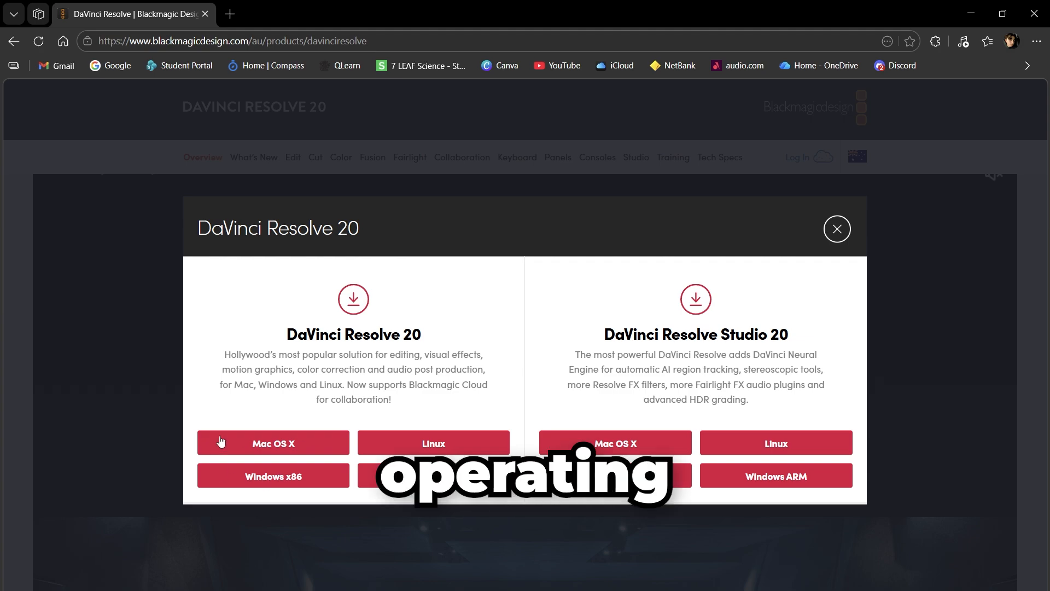
click(283, 477)
Step: Review the DaVinci Resolve 20.3.2 registration form and try to register and download with the personal details left blank
scroll(460, 298, up, 3)
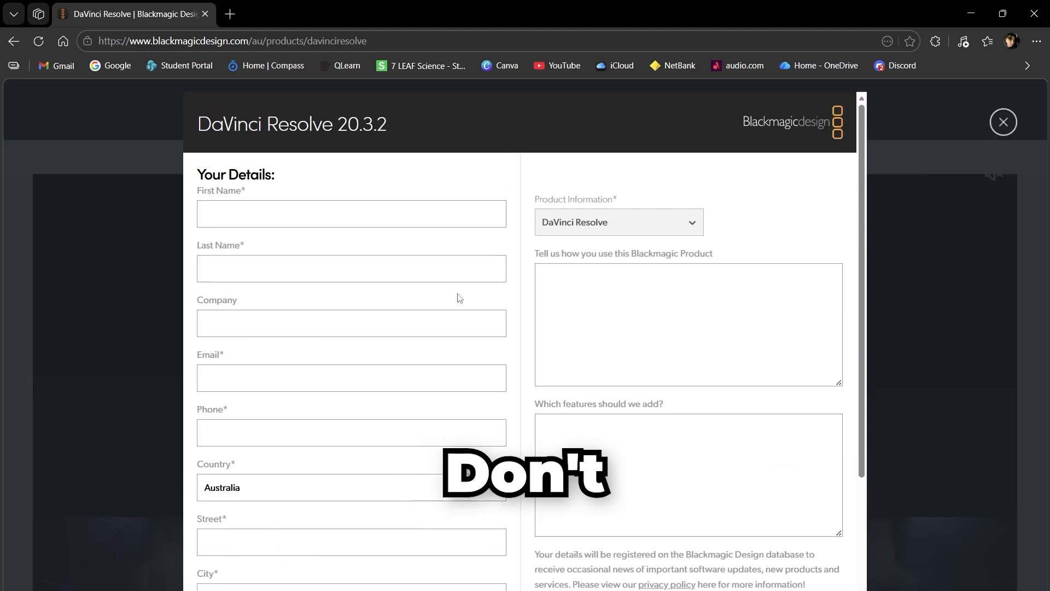
scroll(254, 326, down, 3)
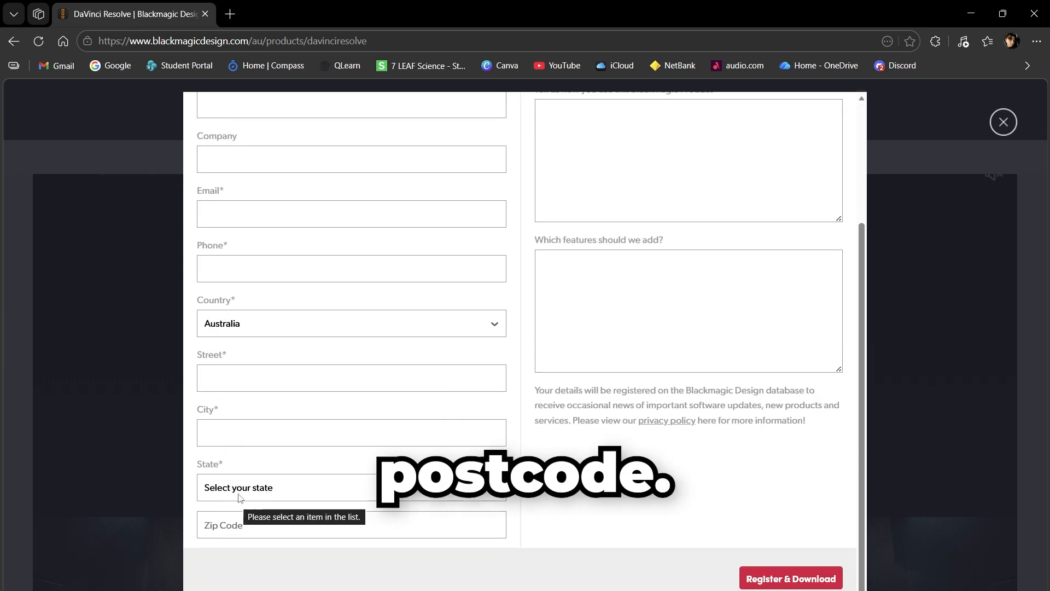
scroll(360, 268, up, 3)
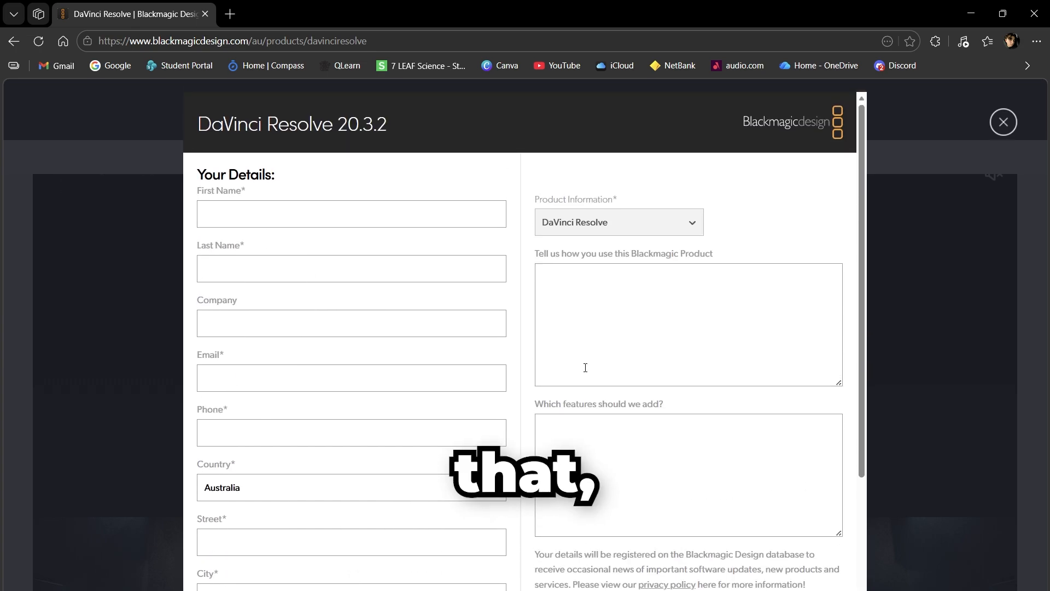
scroll(711, 459, down, 3)
click(787, 579)
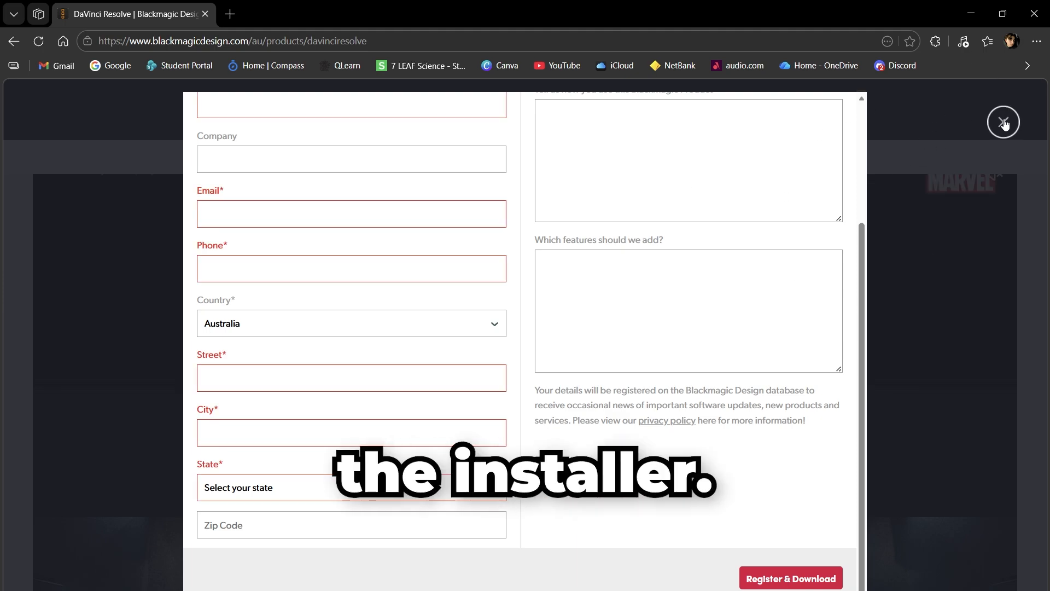
Step: Open Windows search to find the DaVinci Resolve app
click(318, 590)
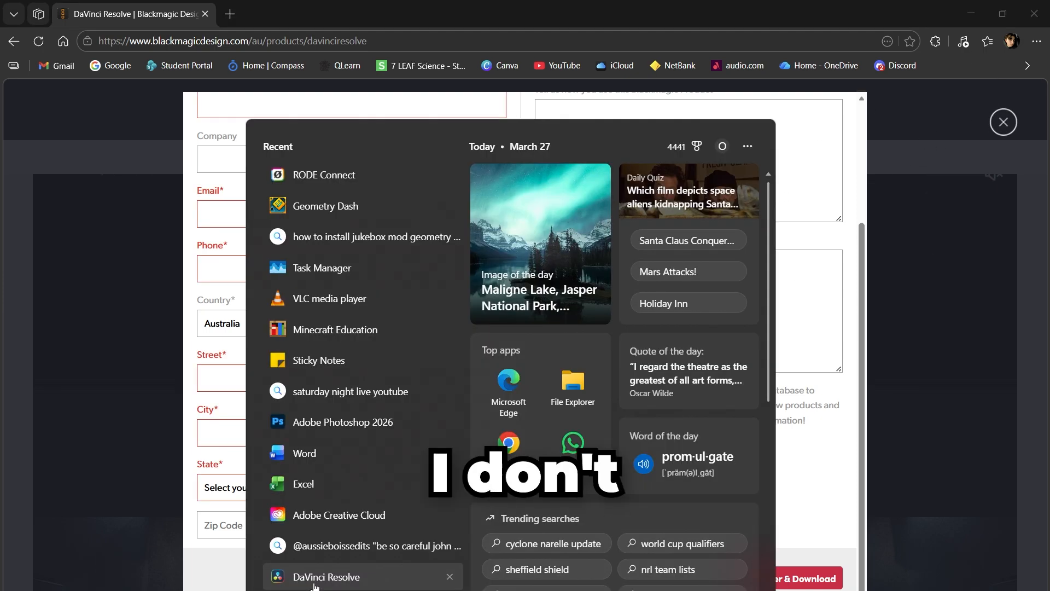
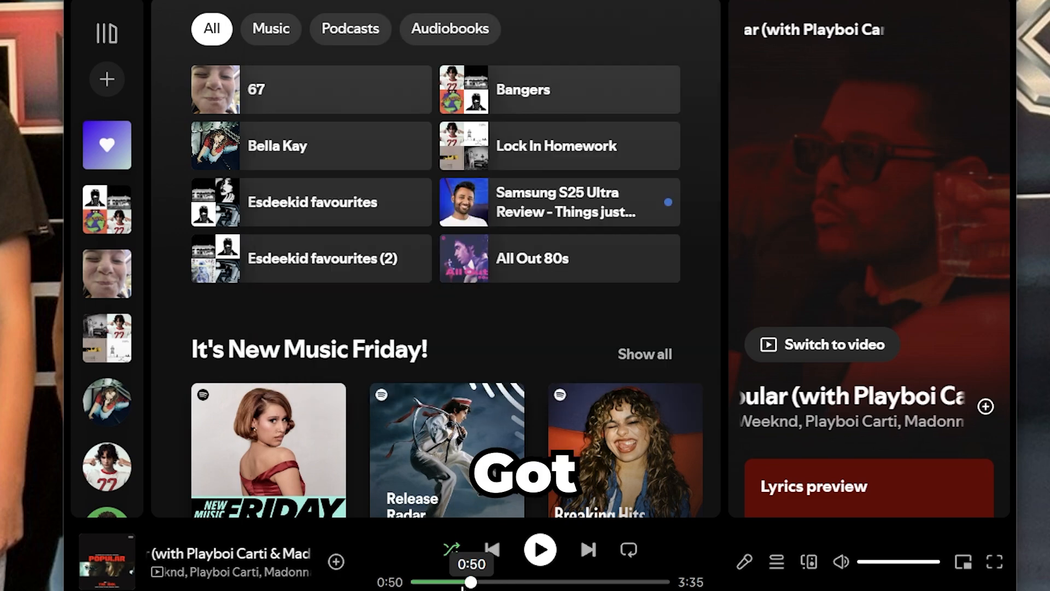
click(454, 582)
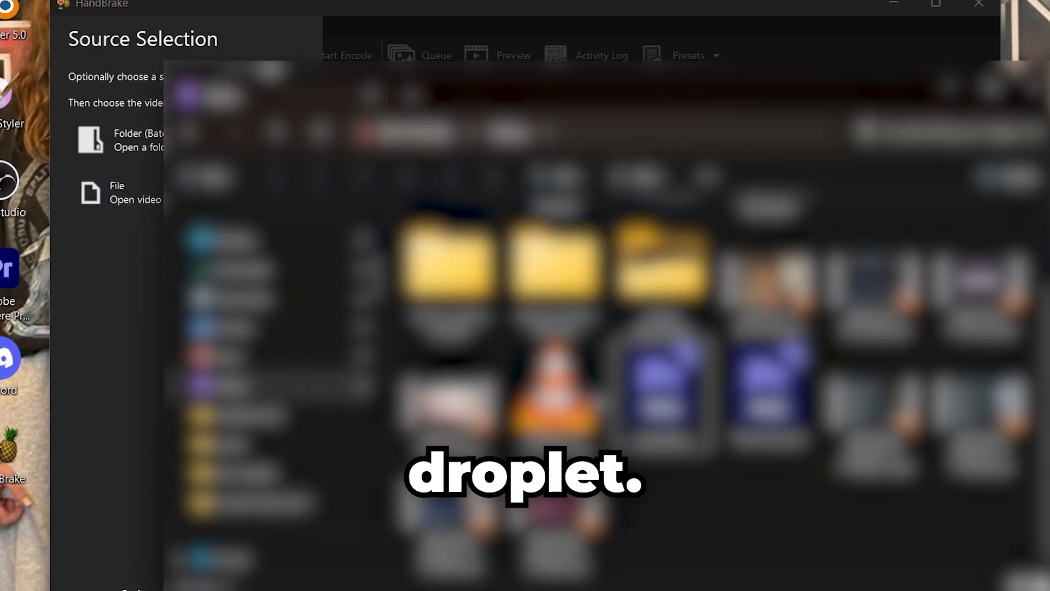
Step: Load conrad fisher s3ep10.mov from the Conrad Fisher edit 3 folder into HandBrake as the source video
click(315, 269)
double_click(429, 279)
click(420, 292)
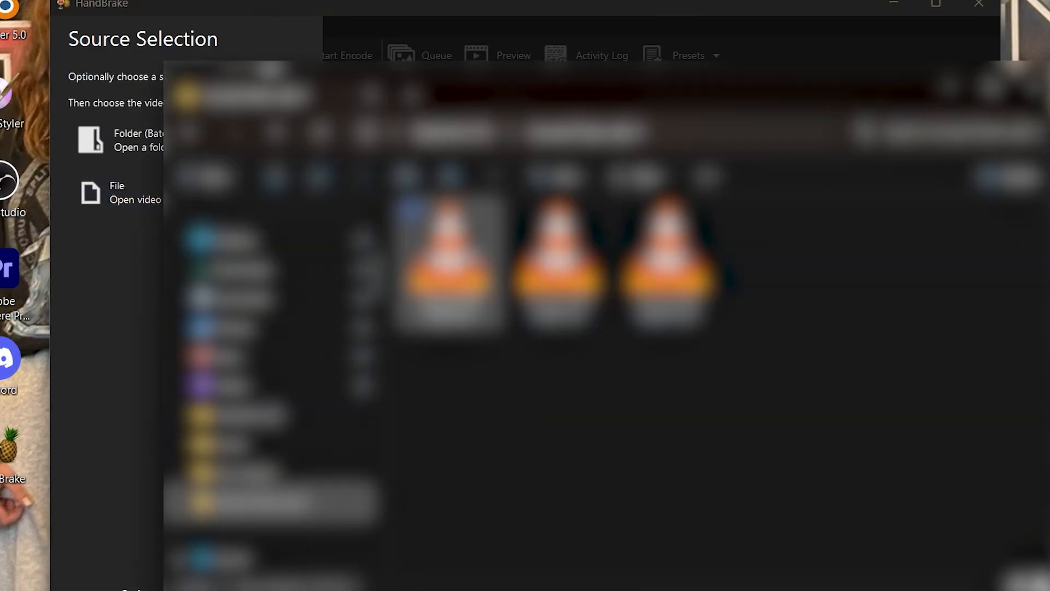
click(668, 257)
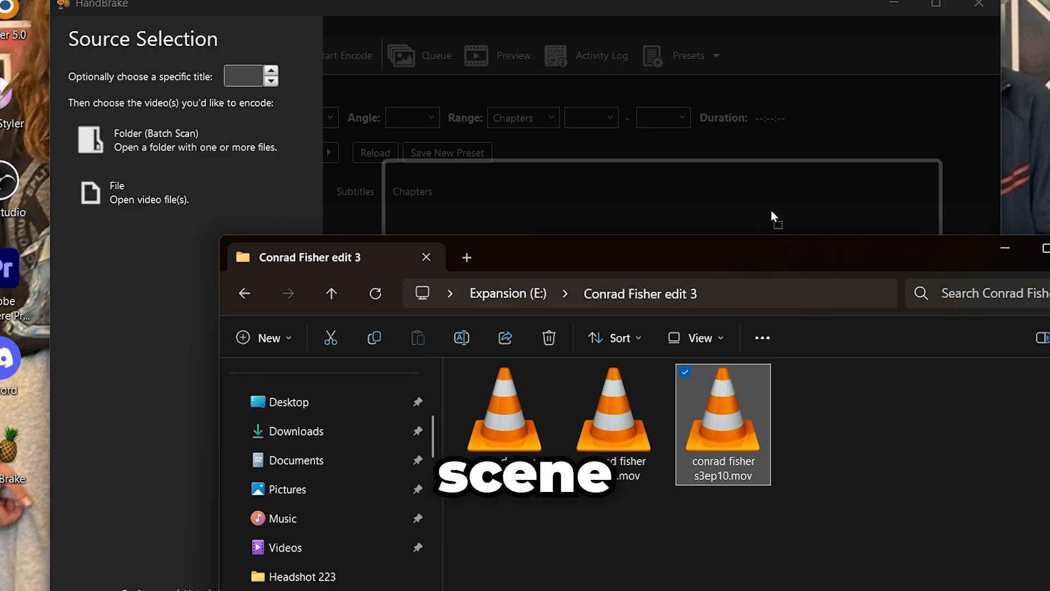
drag(772, 215, 772, 216)
click(213, 404)
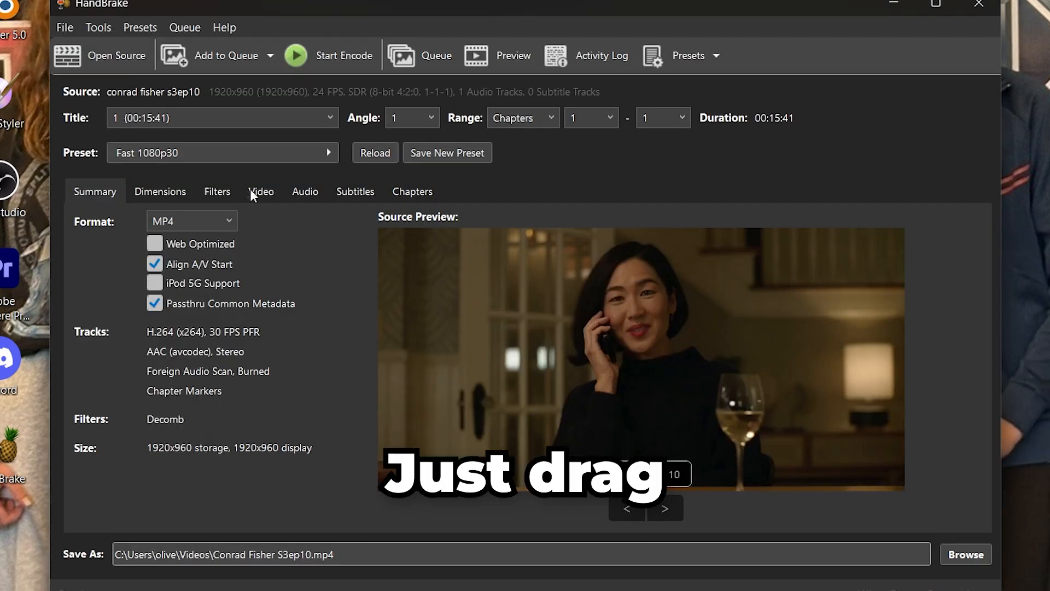
Step: Set the encoding preset to Very Fast 2160p60 4K AV1
click(181, 192)
click(97, 189)
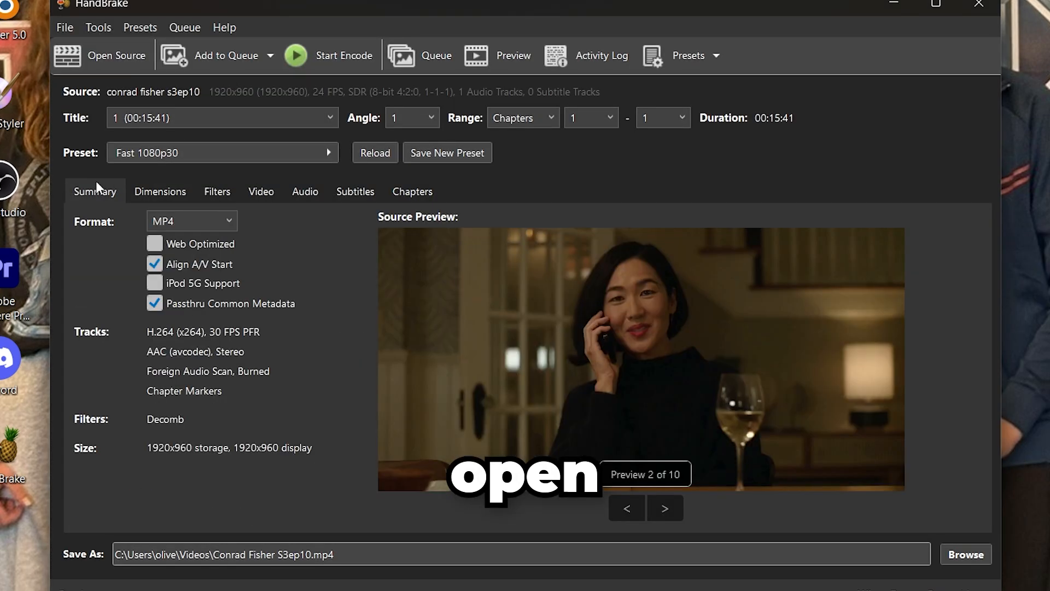
click(133, 156)
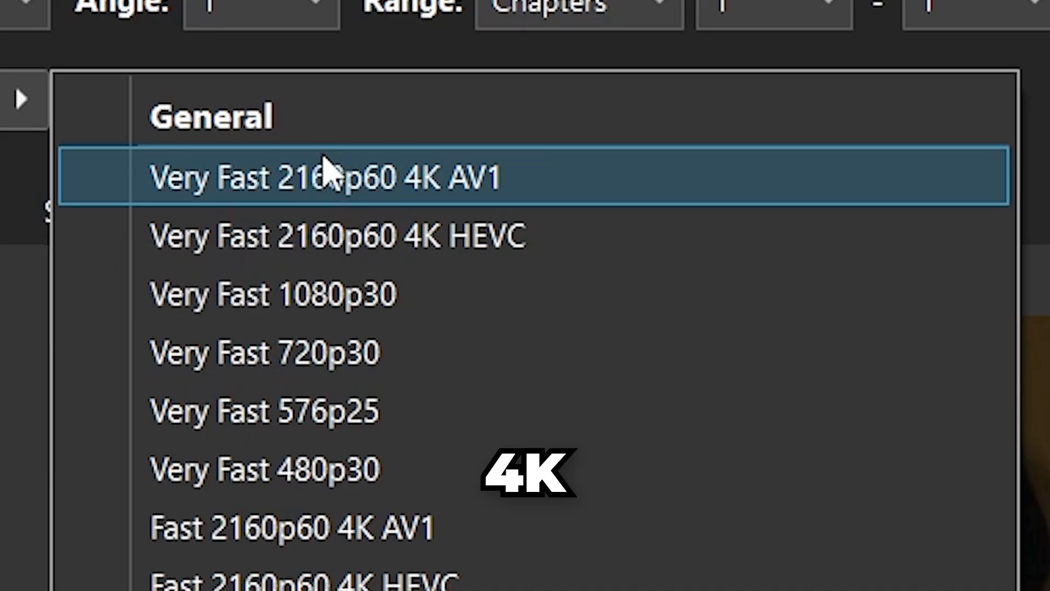
click(434, 179)
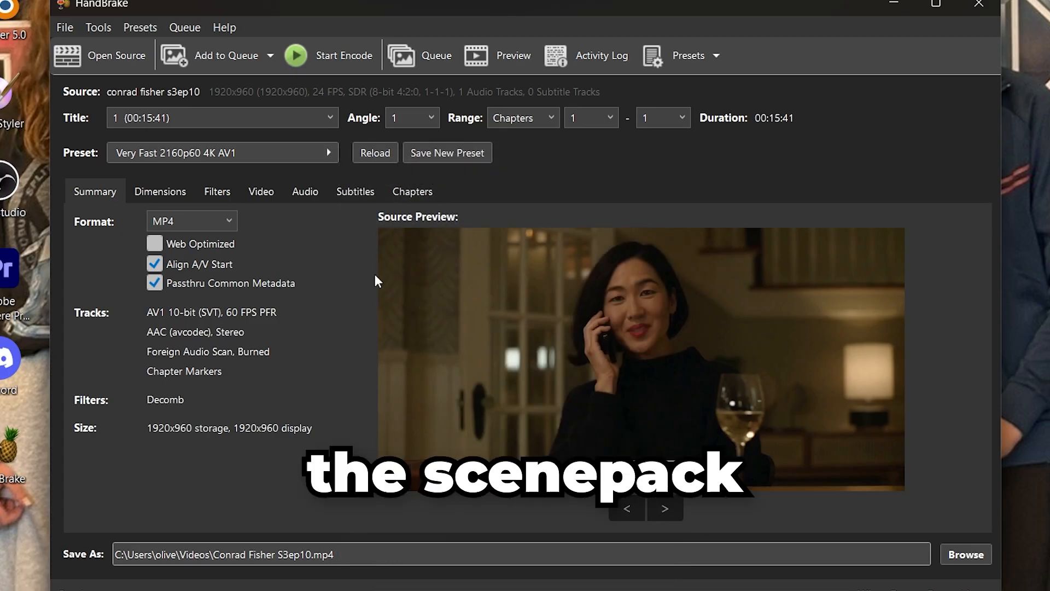
Step: Set the video encoder to H.264 (x264) and the framerate to 60 FPS
click(216, 192)
click(263, 191)
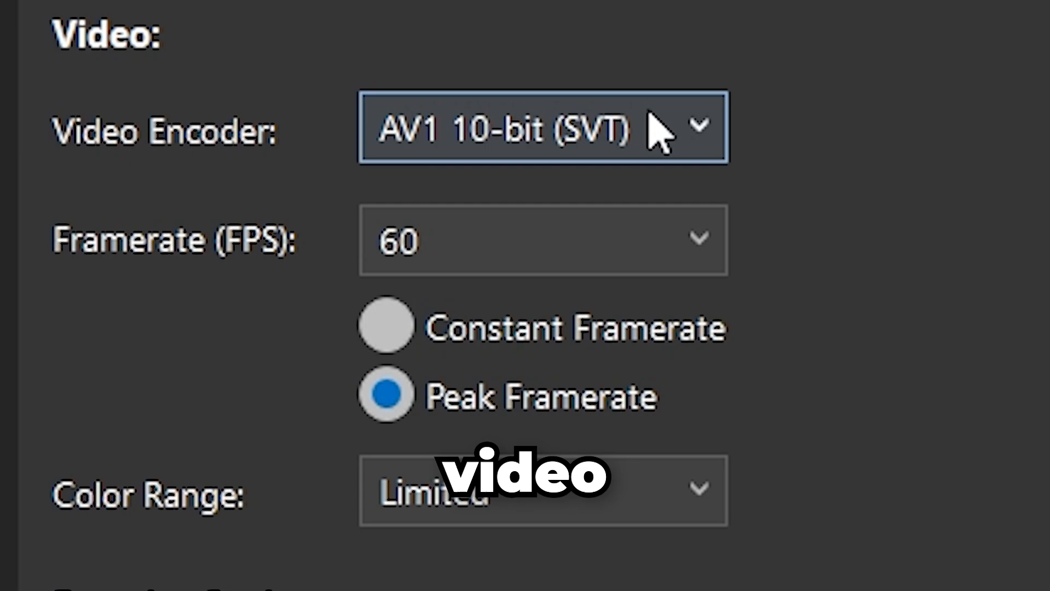
click(661, 131)
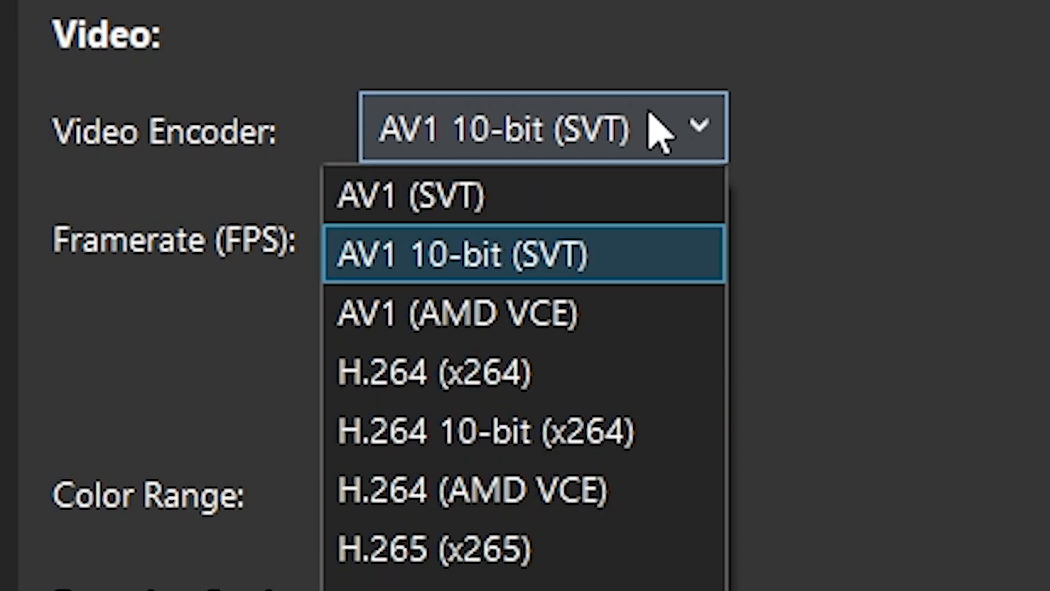
click(539, 398)
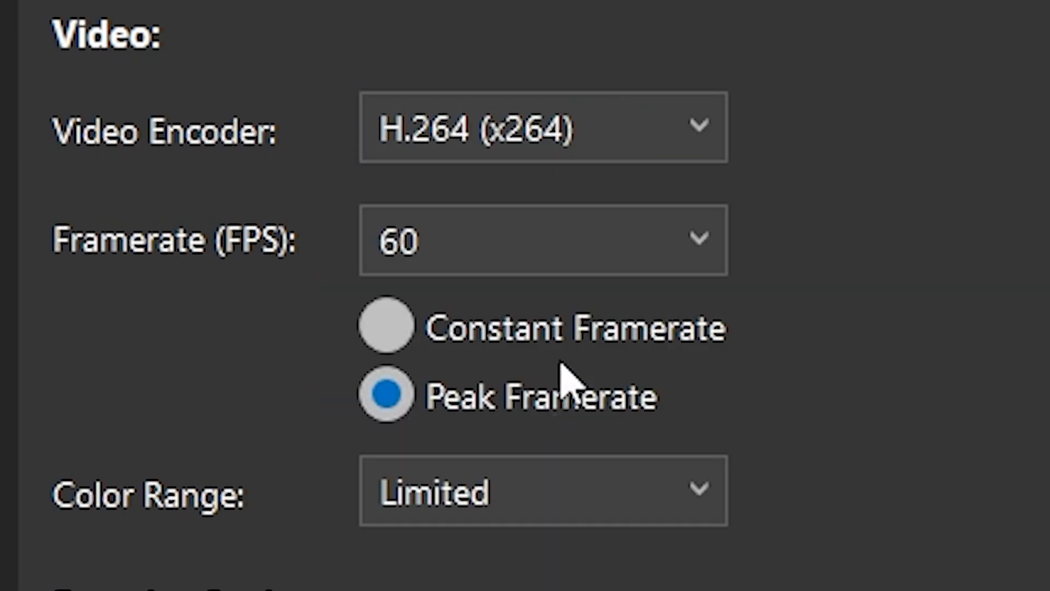
click(638, 248)
click(592, 269)
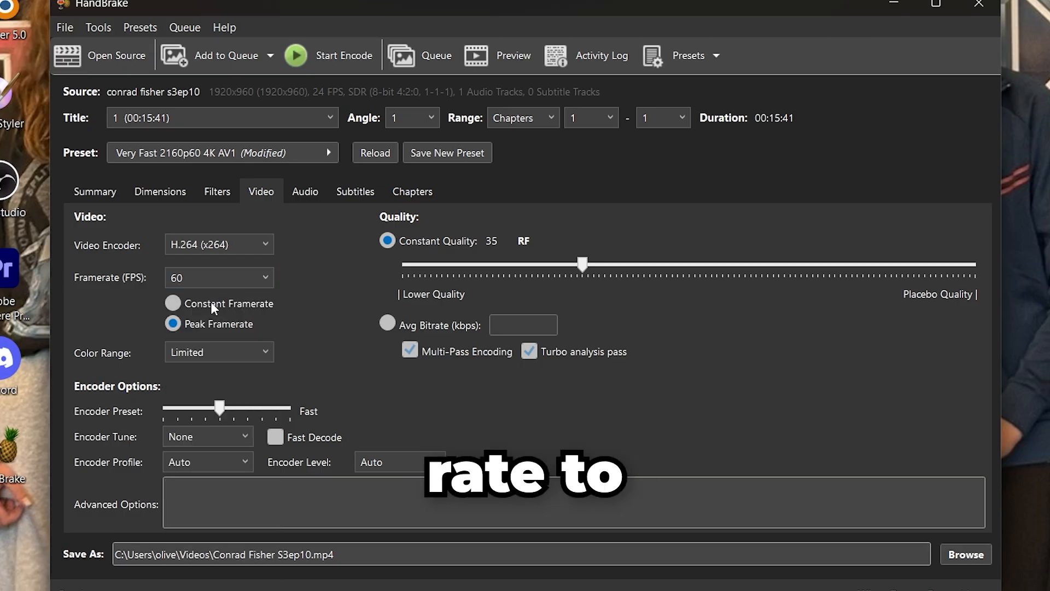
click(221, 285)
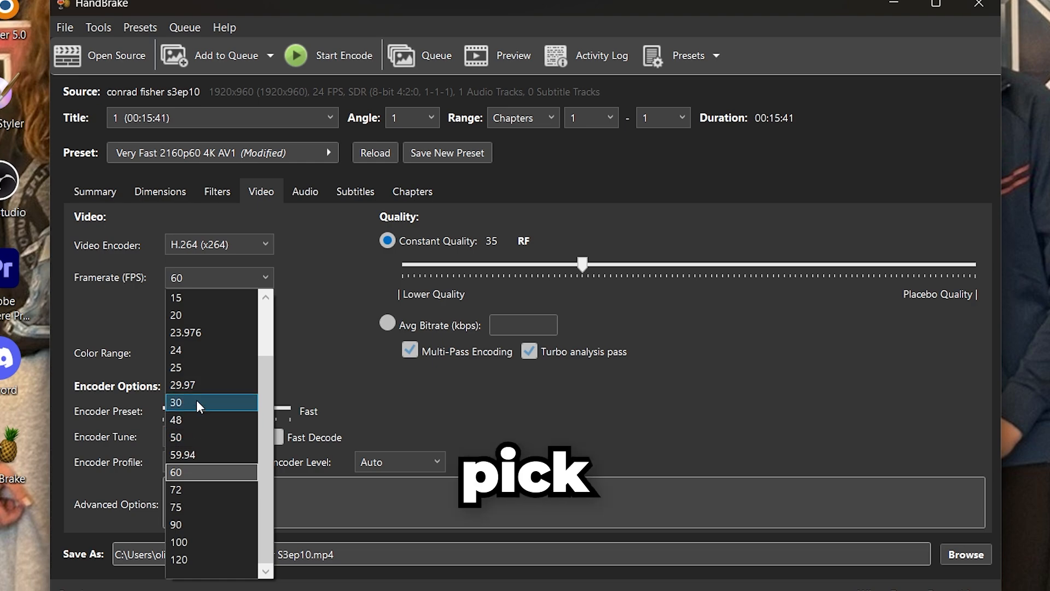
click(208, 474)
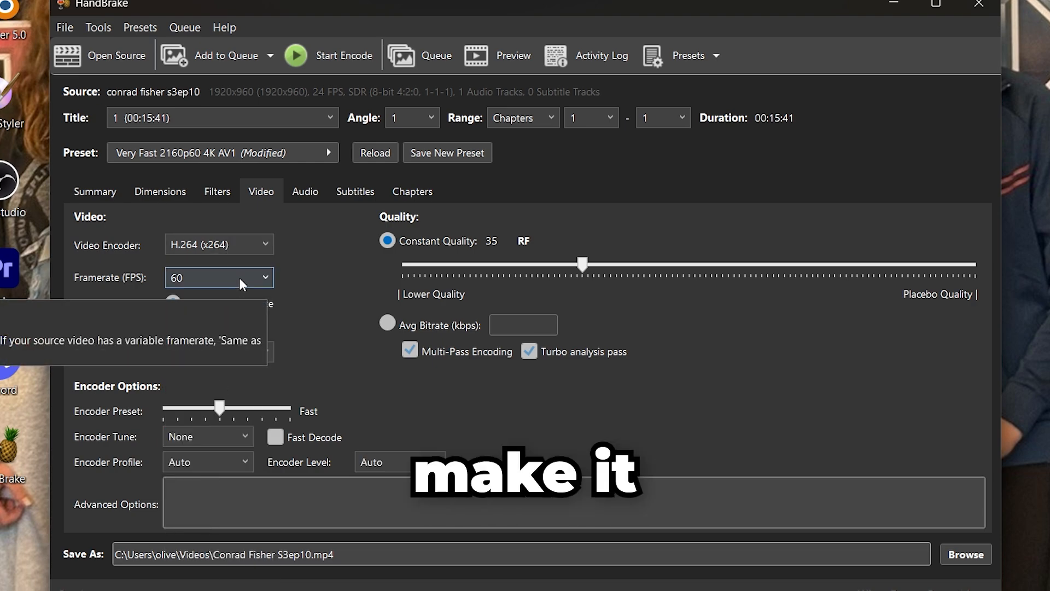
click(111, 195)
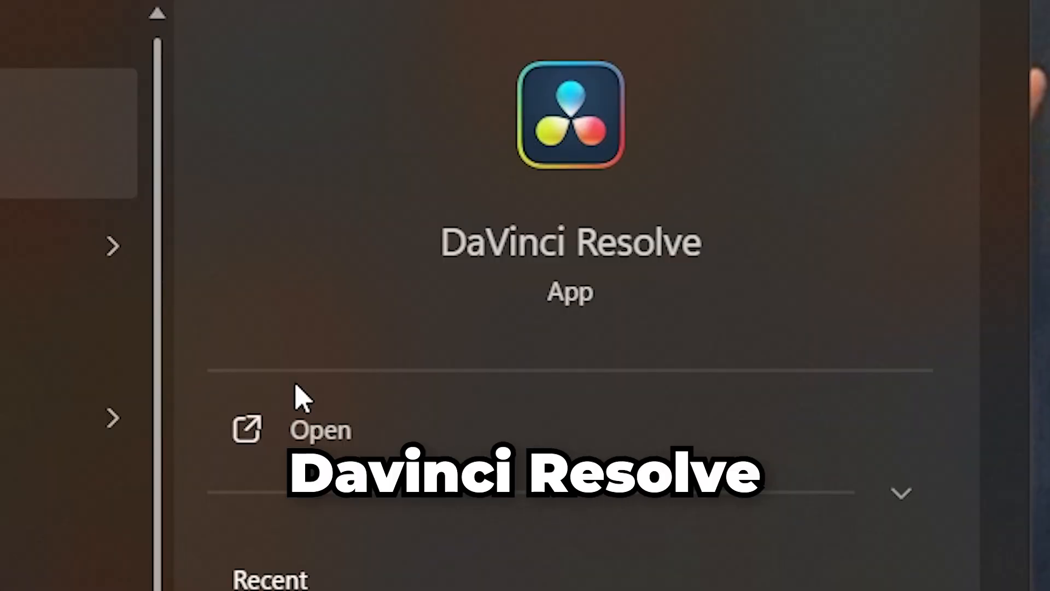
Step: Open DaVinci Resolve and create a new project named Conrad Fisher edit 3
click(288, 434)
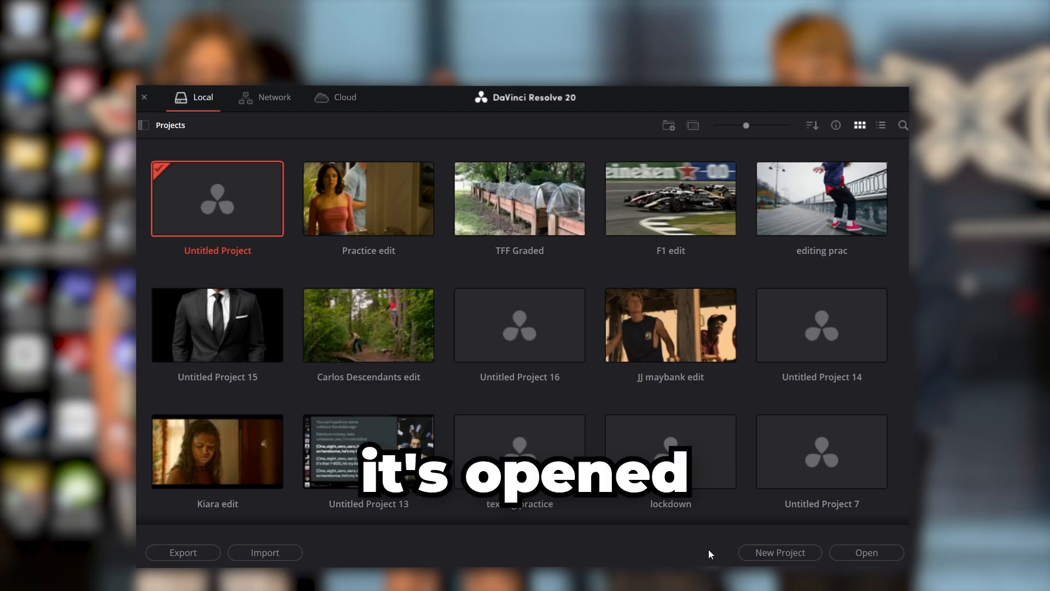
click(770, 553)
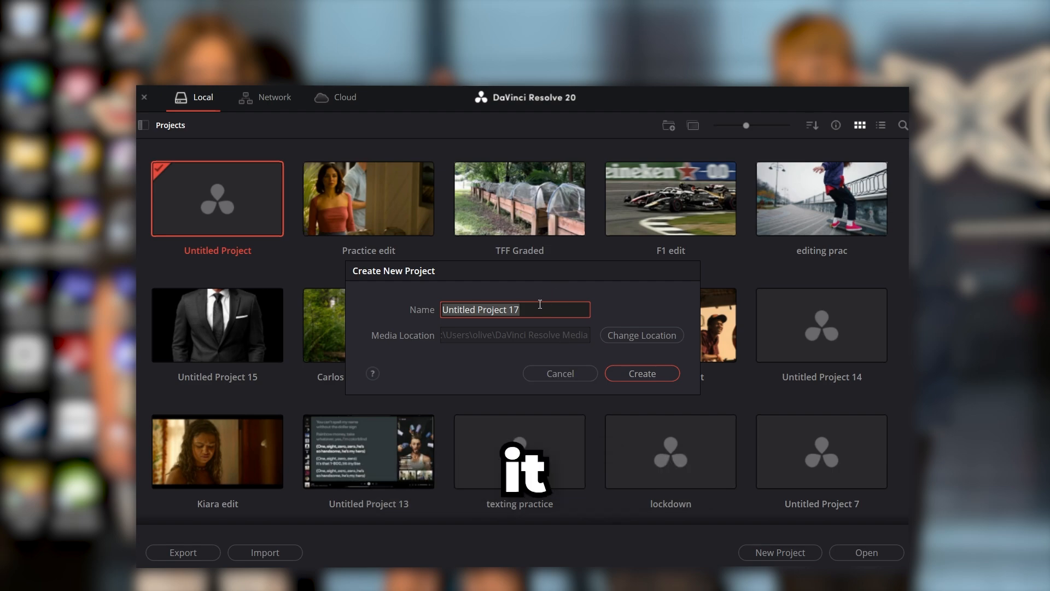
text(Conra)
text(d F)
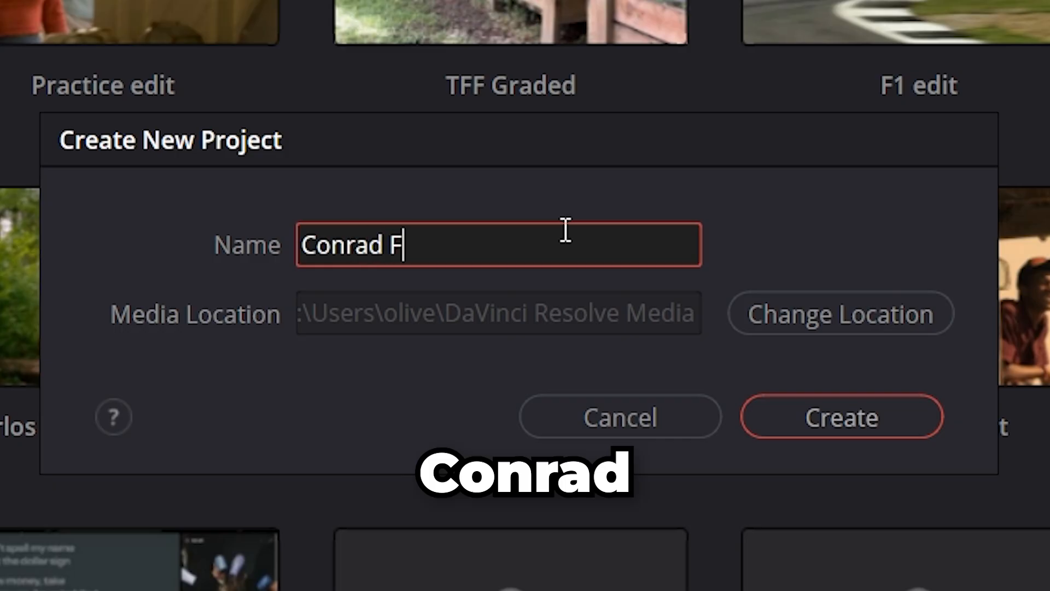
text(isher ediy)
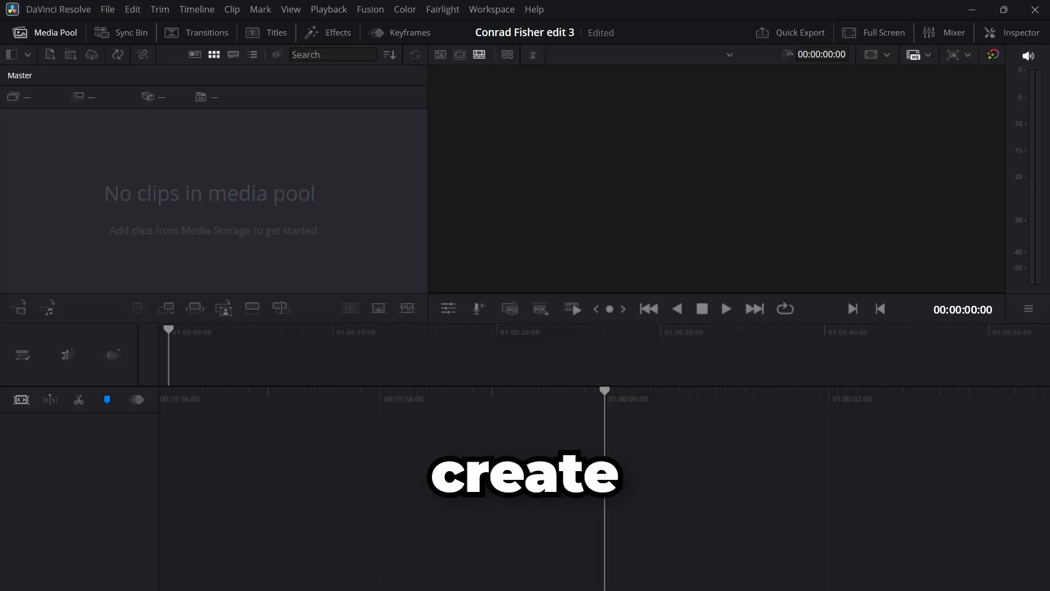
Step: Import the three Conrad Fisher scene pack clips and the fatty_wap trap_queen MP3 into the project's media pool on the Media page
key(shift+2)
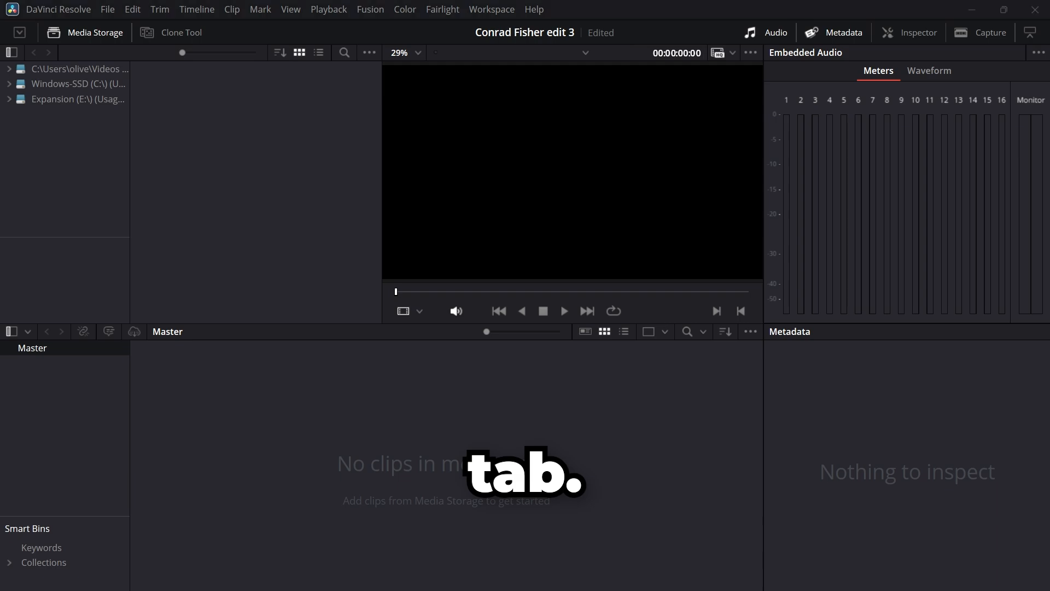
key(super+e)
scroll(399, 396, down, 3)
drag(473, 417, 646, 520)
drag(635, 430, 257, 497)
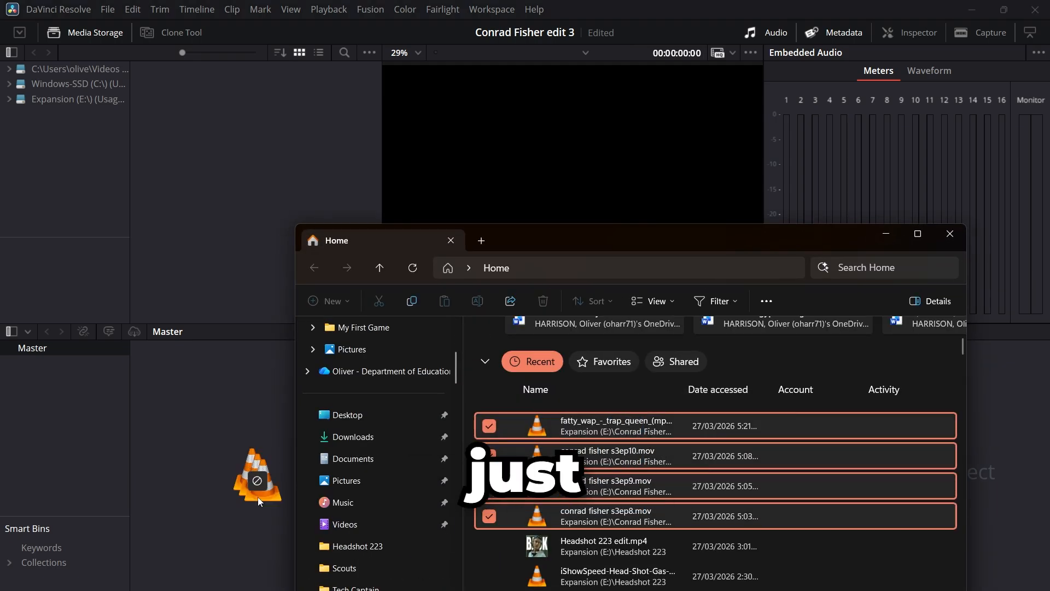
drag(199, 363, 199, 363)
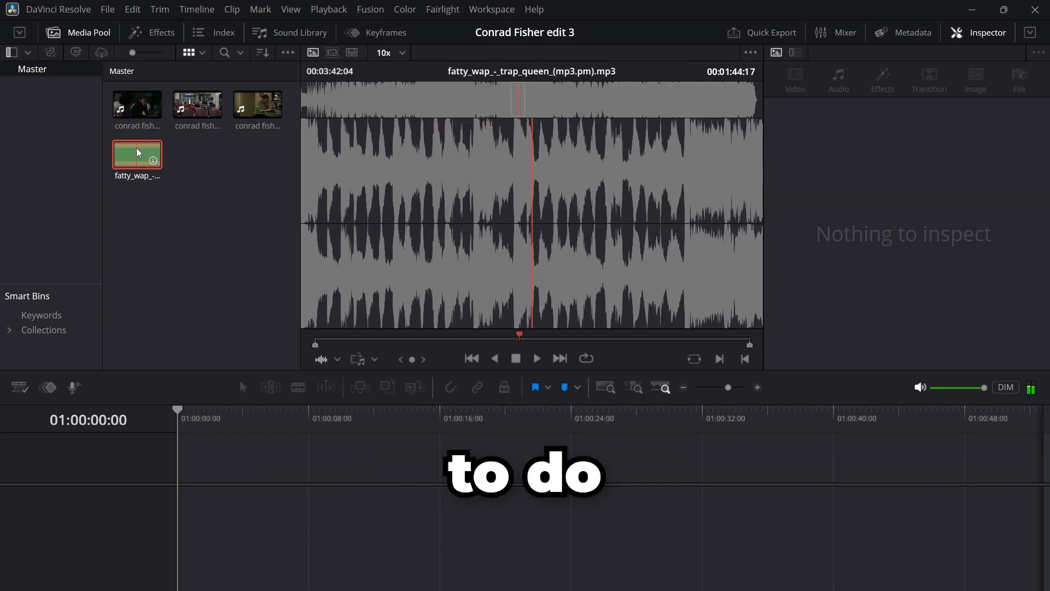
Step: Place the fatty_wap trap_queen song at the start of a new timeline on the Edit page
drag(142, 155, 208, 498)
click(198, 416)
drag(198, 414, 178, 422)
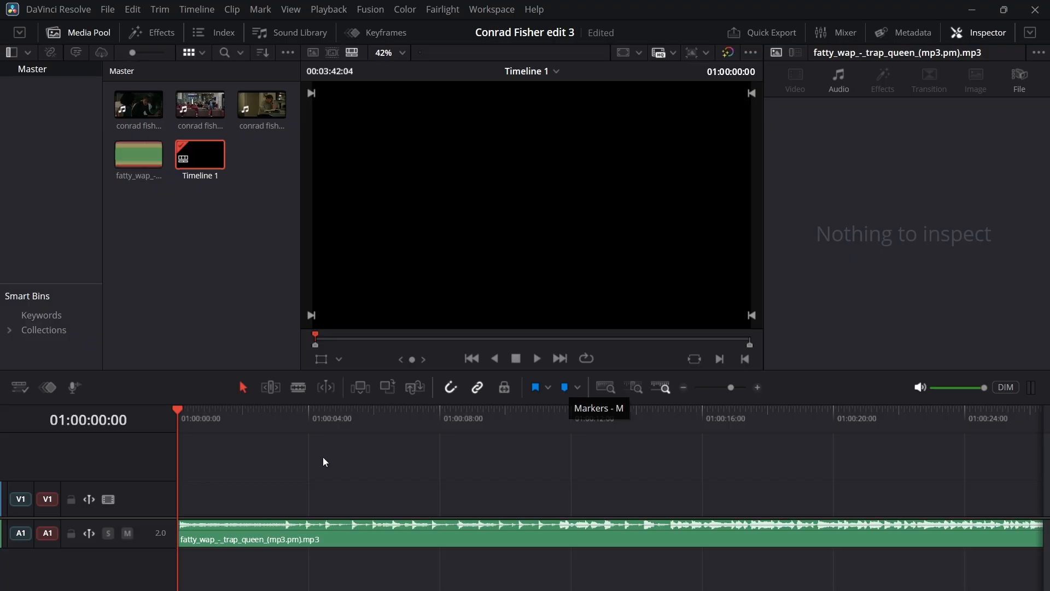
click(273, 433)
mouse_move(273, 433)
mouse_down()
mouse_move(28, 434)
mouse_move(253, 434)
mouse_up()
scroll(241, 429, down, 2)
Step: Find the song section to use, split the audio at about 49 seconds and delete the part before the split
click(377, 421)
key(space)
click(446, 418)
click(518, 418)
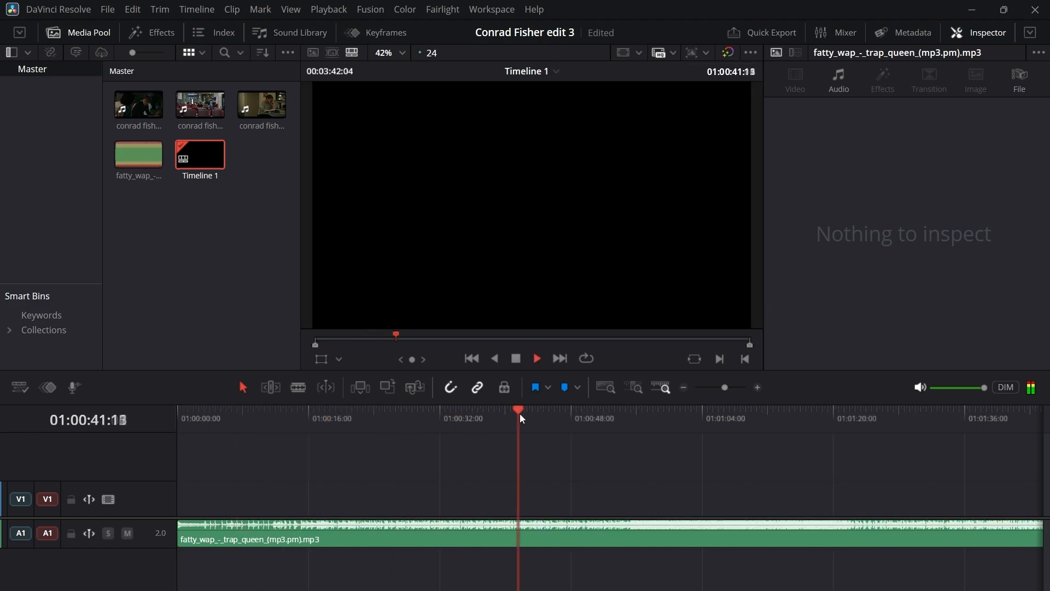
click(604, 416)
click(579, 415)
scroll(581, 414, up, 6)
click(501, 413)
click(225, 412)
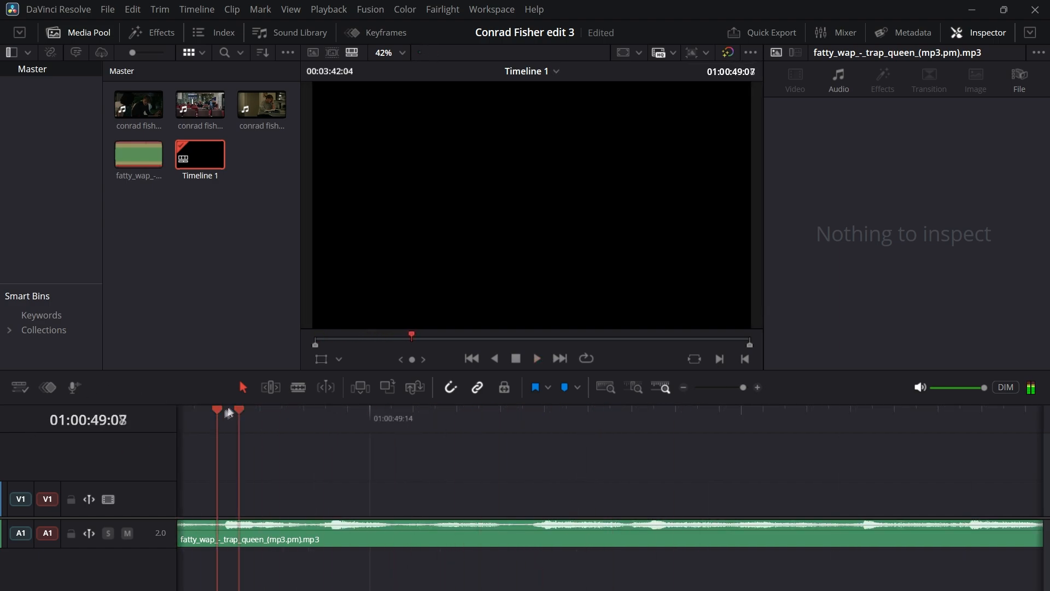
click(327, 416)
key(space)
key(m)
key(ctrl+b)
scroll(340, 542, down, 8)
click(191, 536)
key(Delete)
Step: Play the trimmed song and add timeline markers on its beats, starting at about 2 seconds
scroll(195, 418, up, 6)
click(213, 414)
key(space)
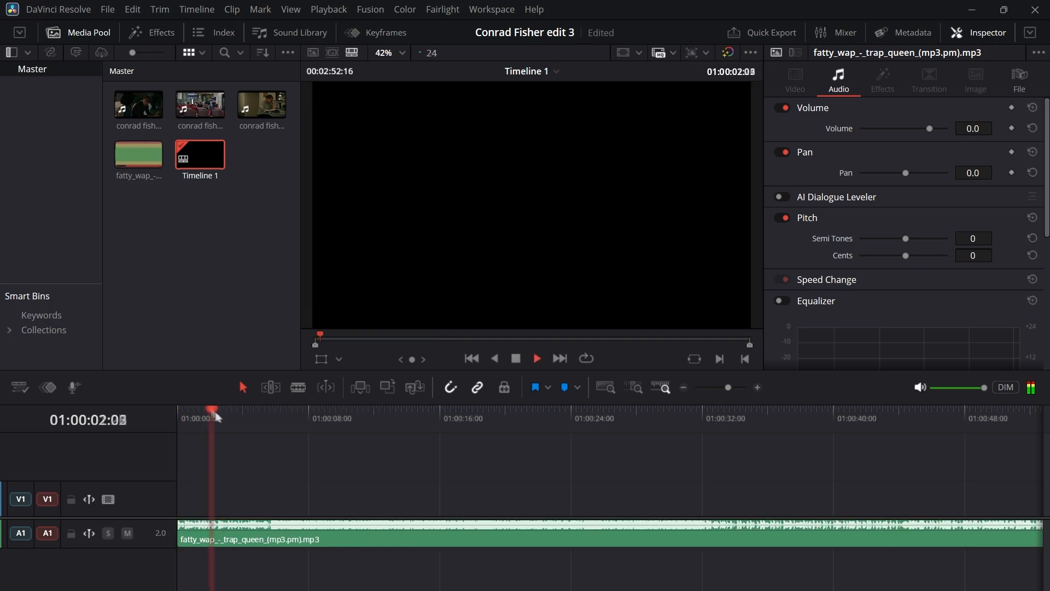
key(space)
scroll(619, 425, up, 6)
key(m)
key(space)
key(m)
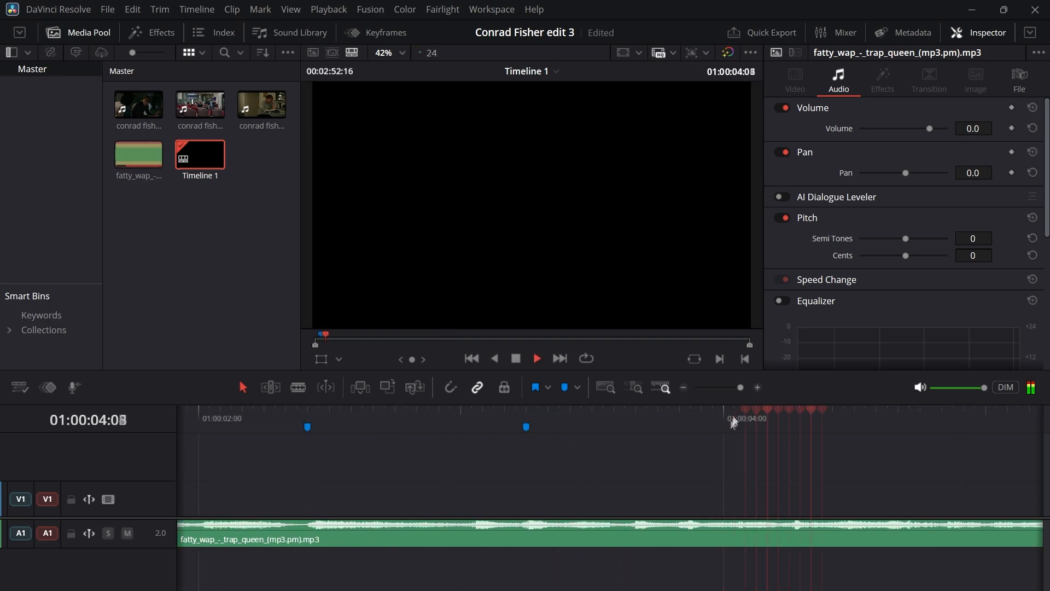
Step: Continue marking the song's beats against the larger waveform on the Fairlight page, up to about 8 seconds
key(shift+7)
key(space)
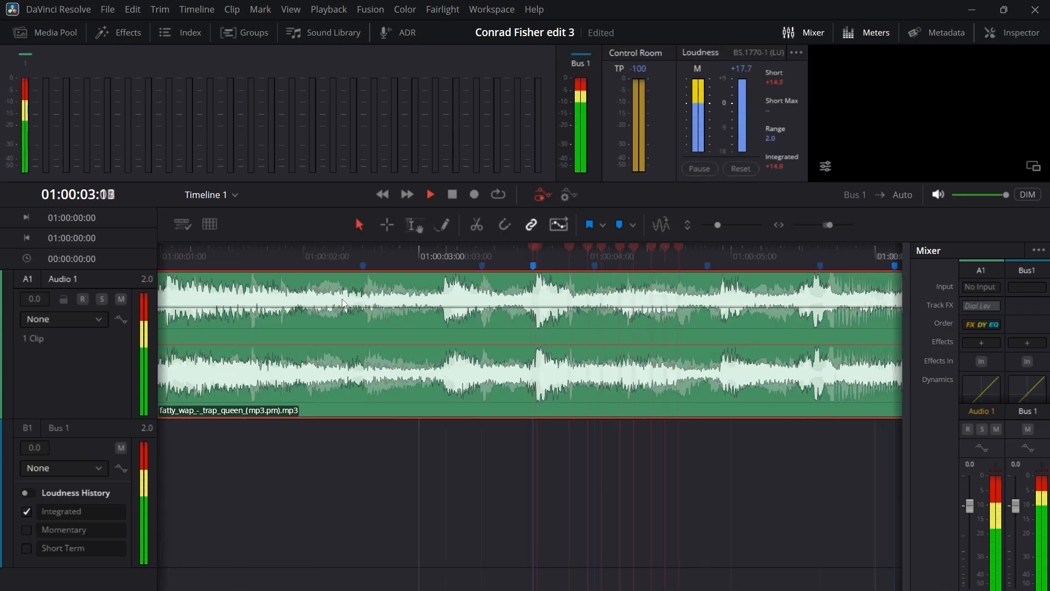
key(space)
click(580, 257)
key(m)
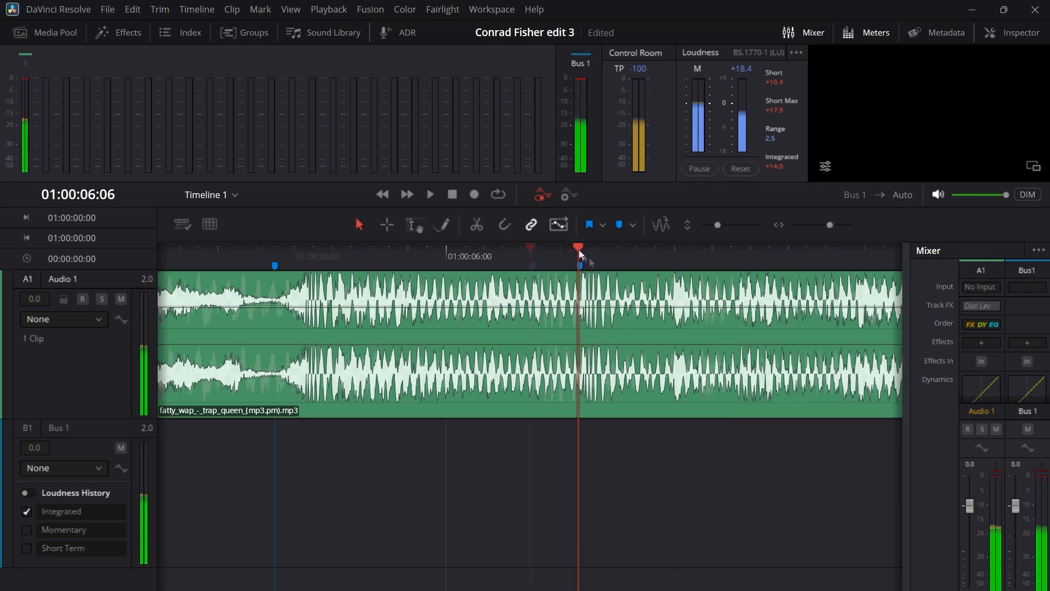
scroll(580, 257, down, 5)
key(space)
click(506, 254)
scroll(462, 252, up, 5)
scroll(526, 268, up, 4)
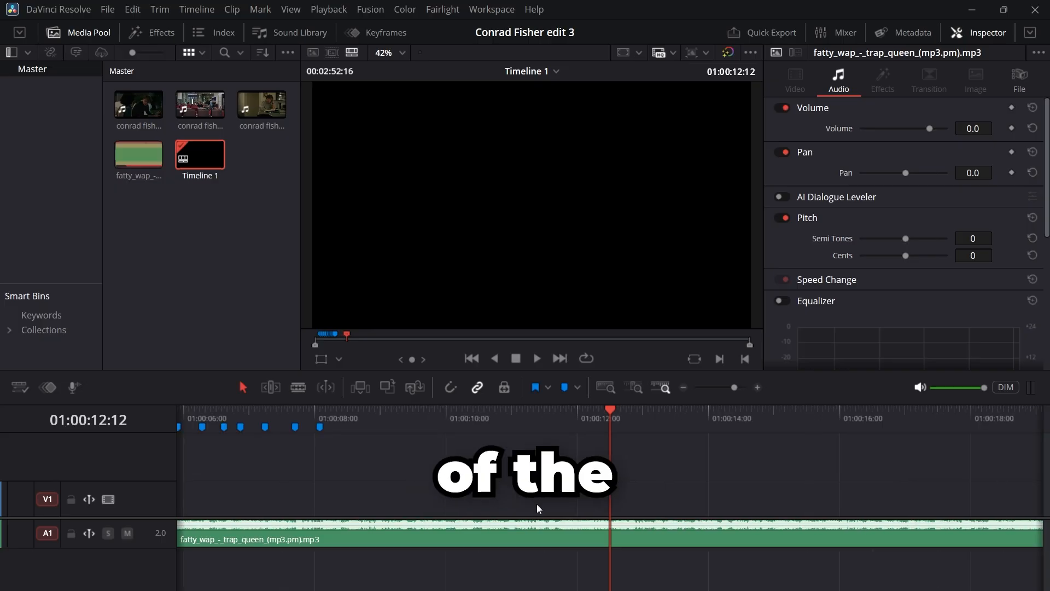
scroll(537, 505, down, 2)
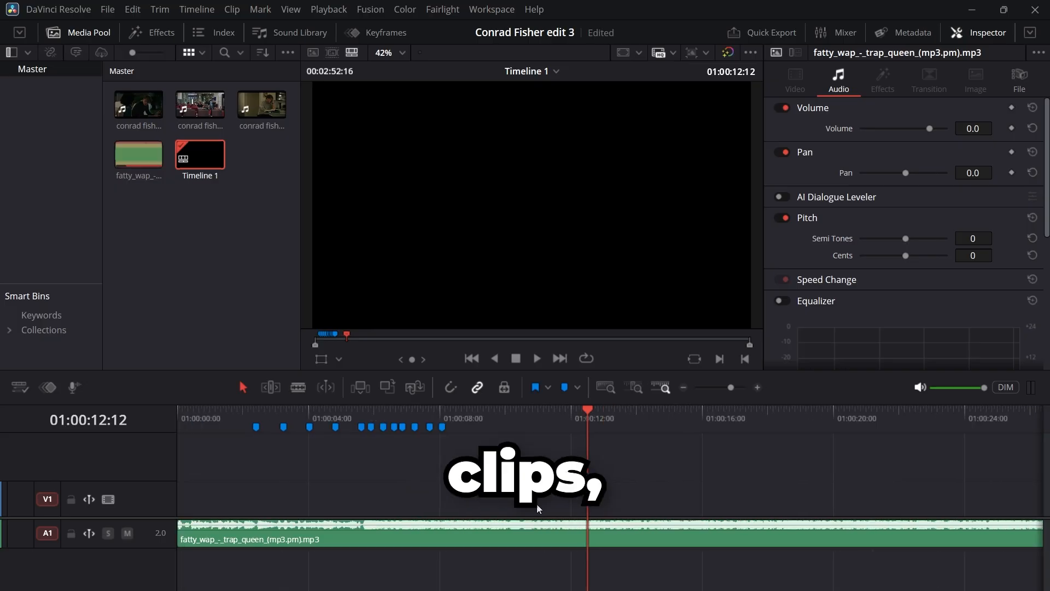
Step: Position the playhead at the last beat marker to check the length of the marked section
drag(480, 413, 446, 411)
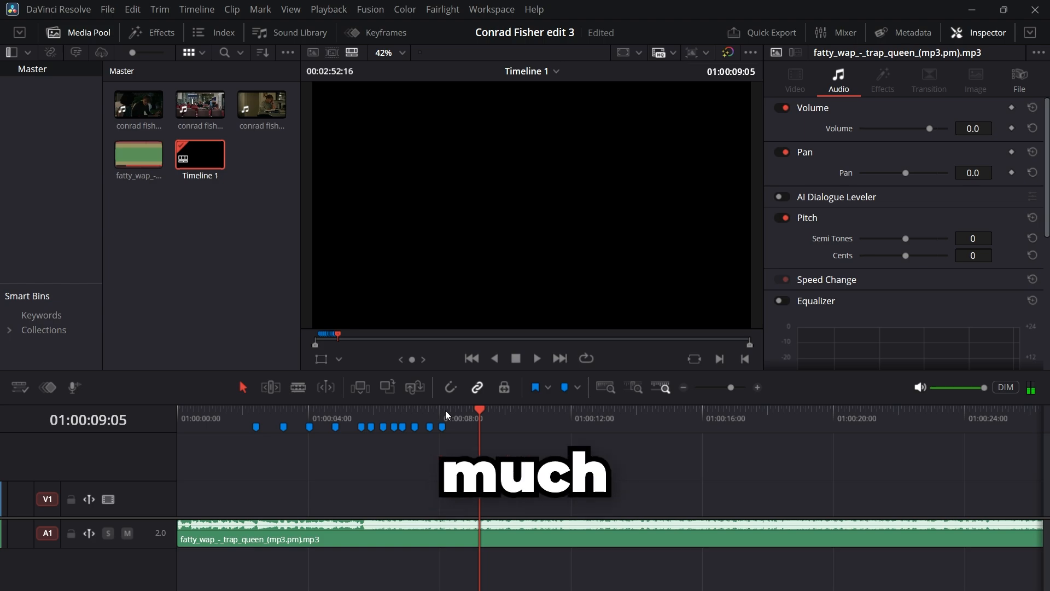
click(446, 414)
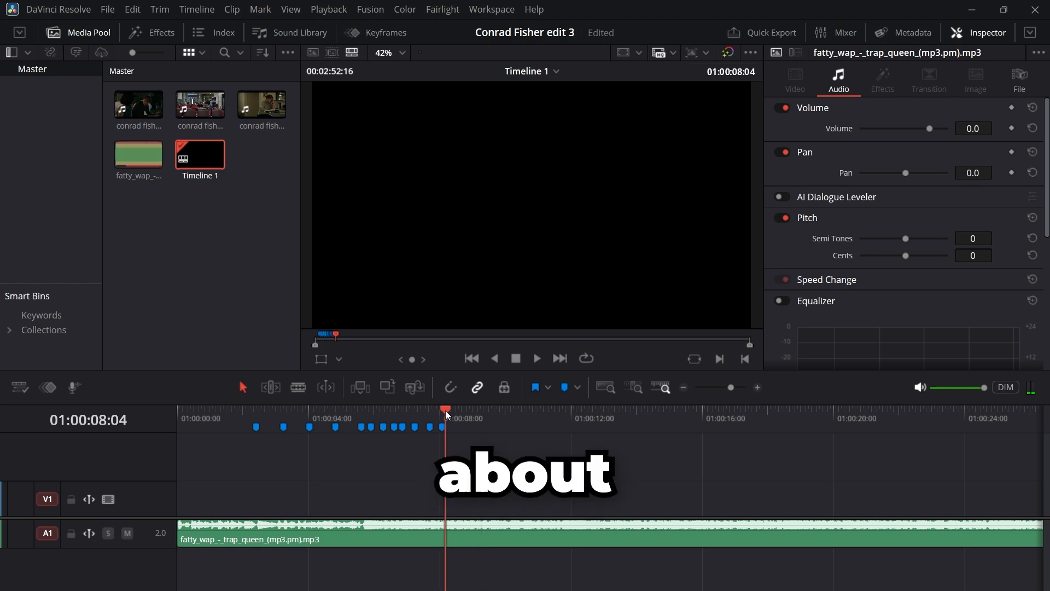
drag(446, 414, 445, 409)
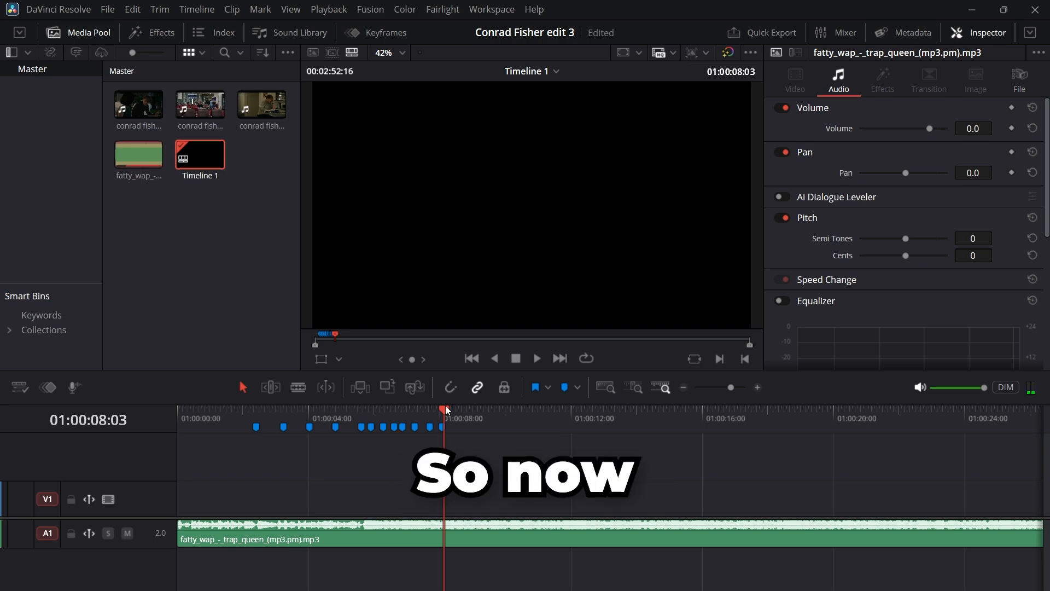
Step: Add only the video of conrad fisher s3ep9.mov to V1 at the timeline's start, above the song, and reopen the clip in the source viewer
key(Home)
click(129, 103)
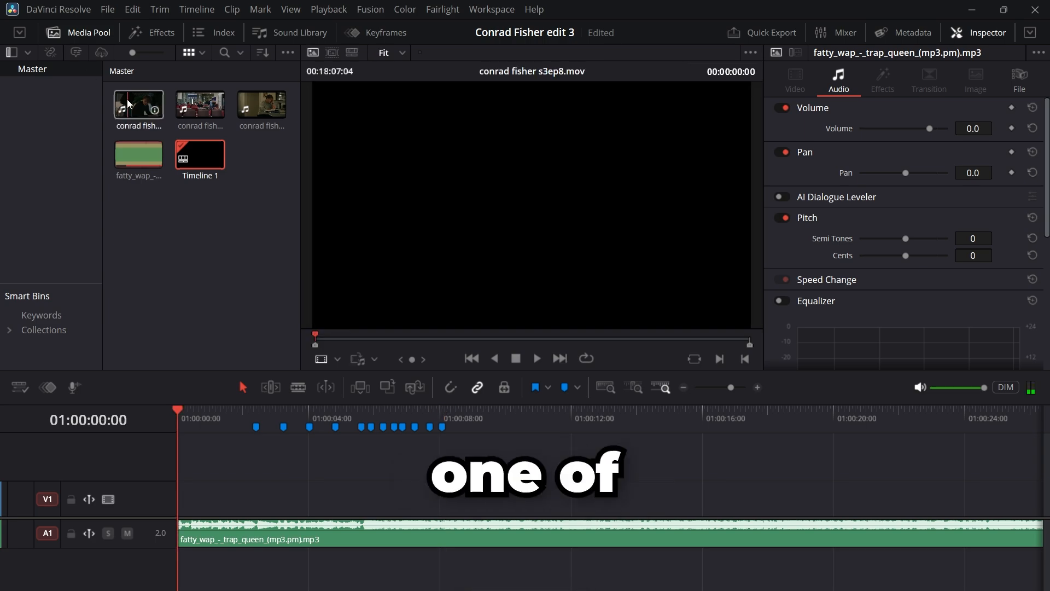
click(200, 104)
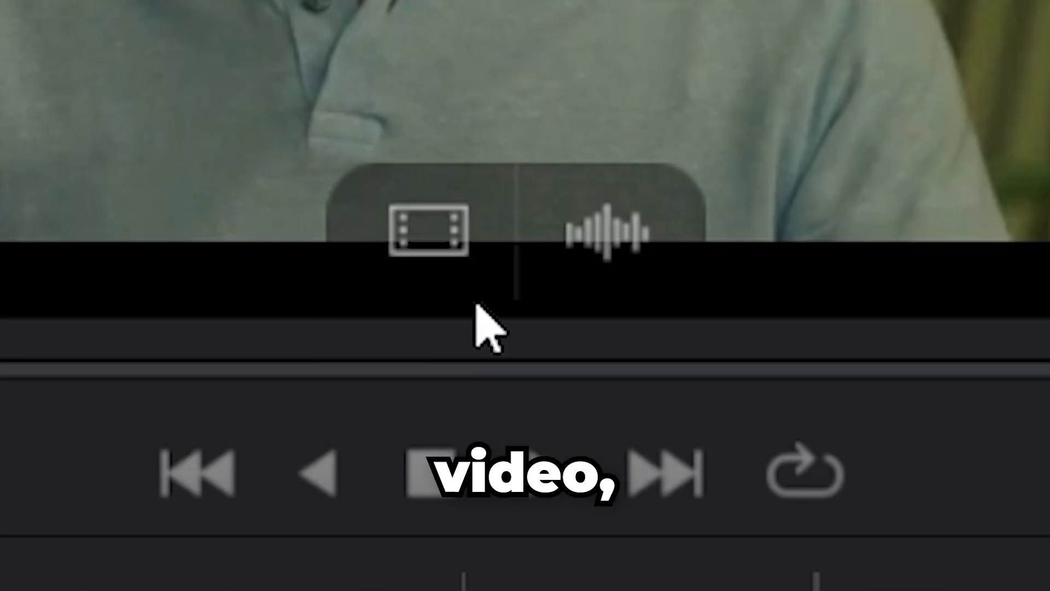
drag(516, 312, 181, 505)
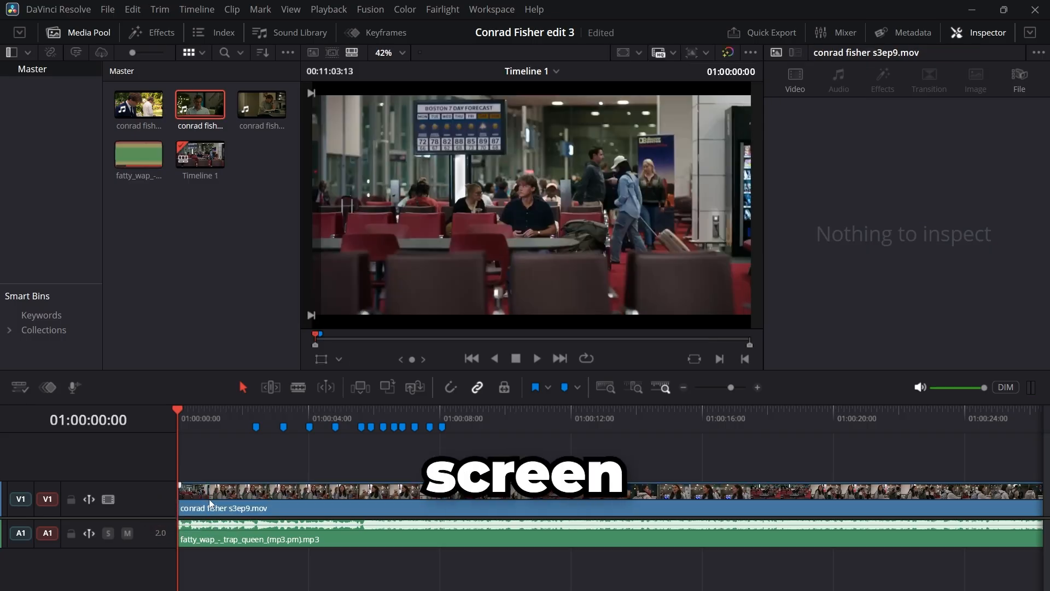
click(210, 503)
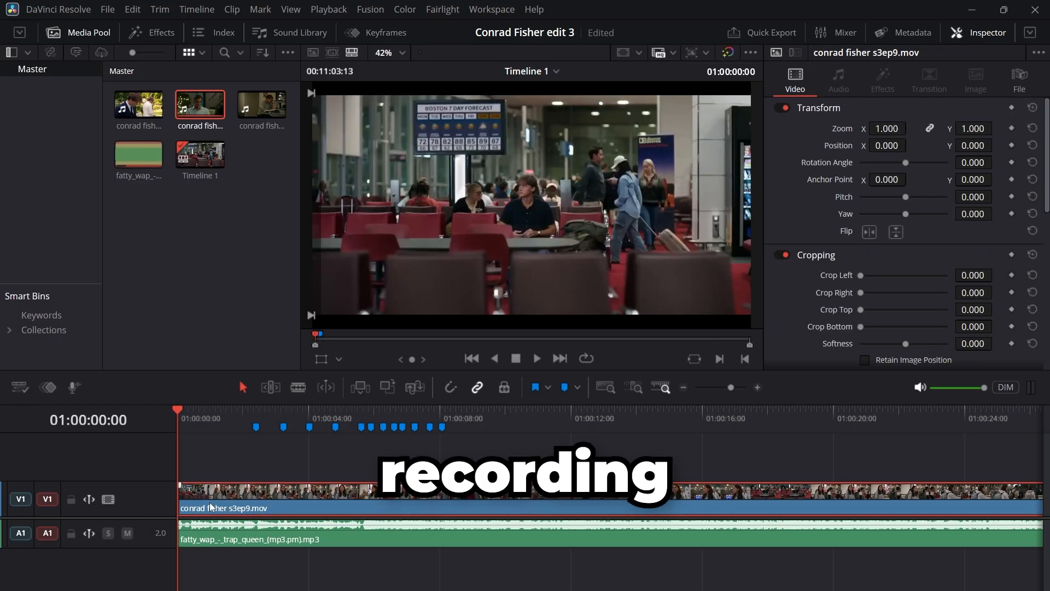
click(199, 95)
double_click(199, 97)
mouse_move(557, 307)
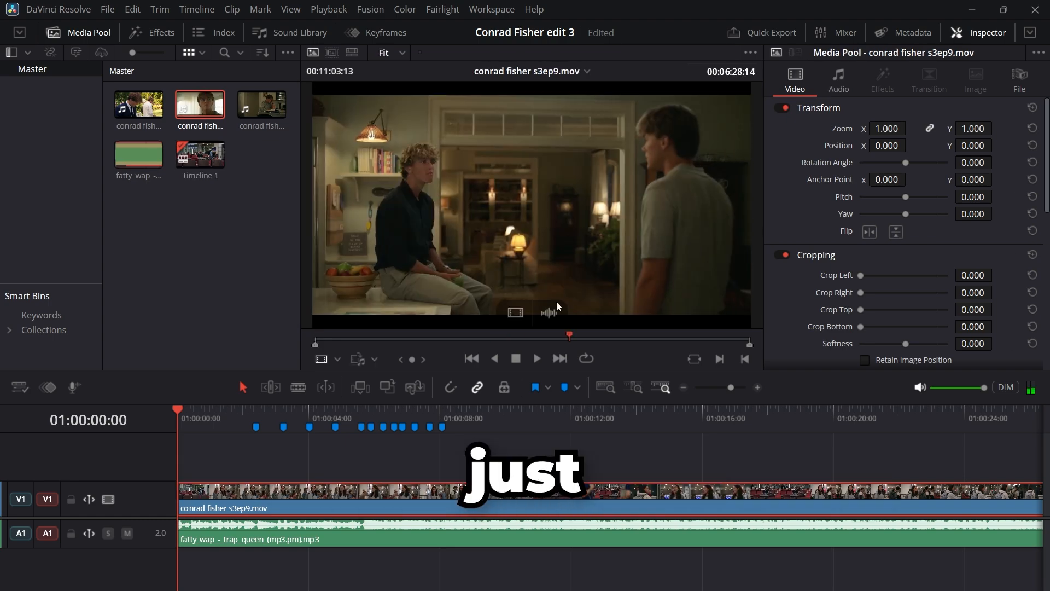
drag(553, 343, 509, 365)
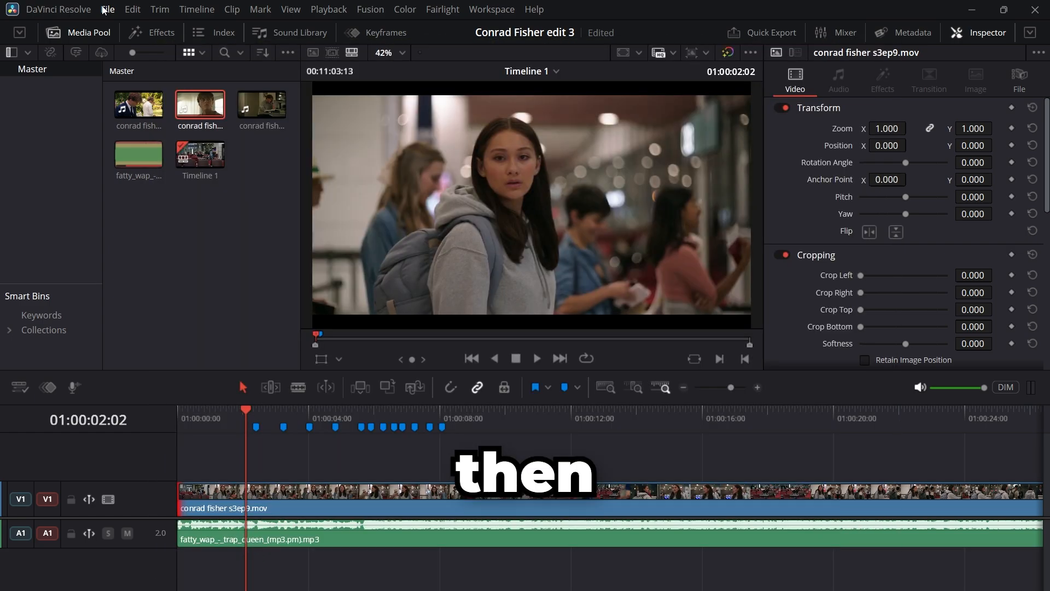
Step: Set the timeline playback resolution to Quarter
click(328, 9)
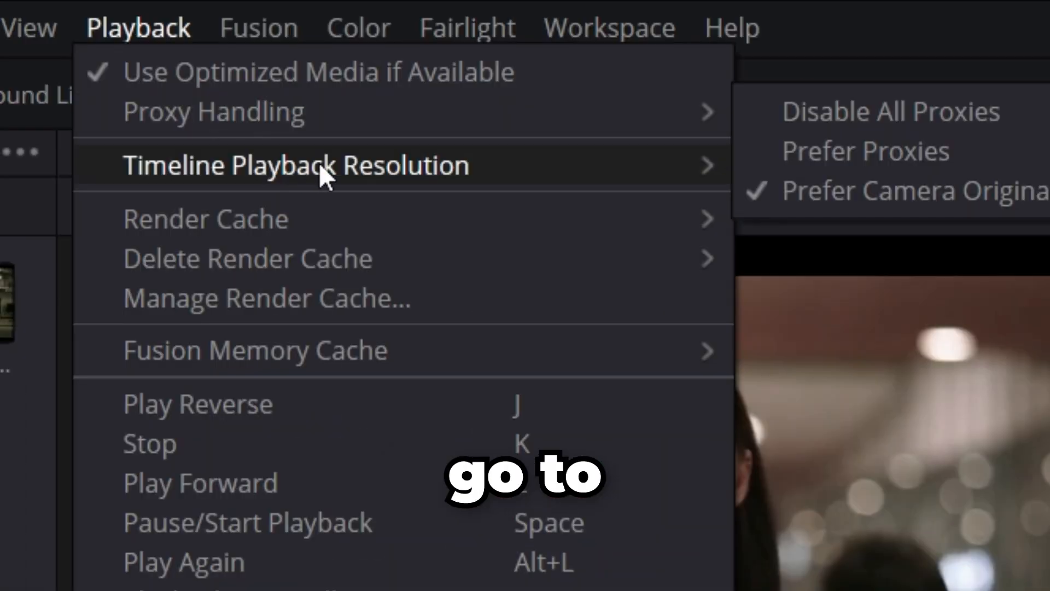
mouse_move(485, 165)
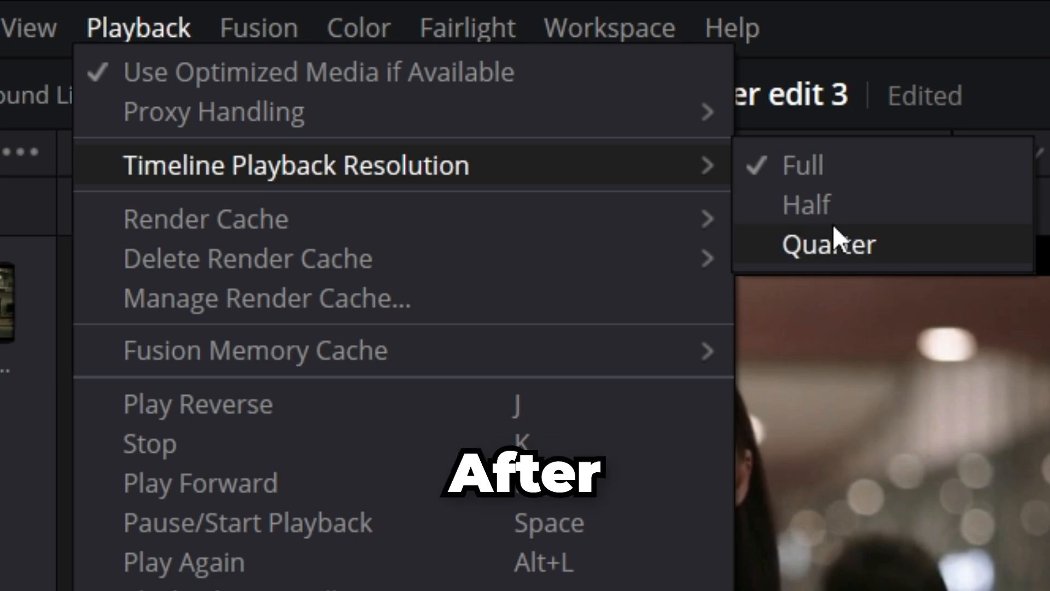
click(832, 243)
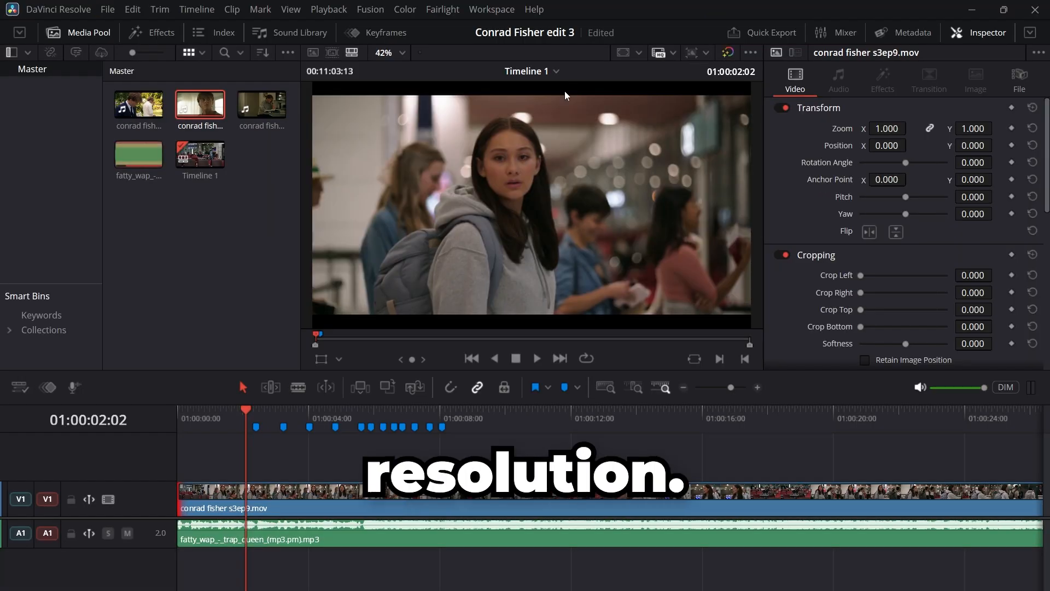
Step: Split the s3ep9 clip at the wanted scene, lock the song track A1 and delete the unwanted footage before the scene
click(484, 420)
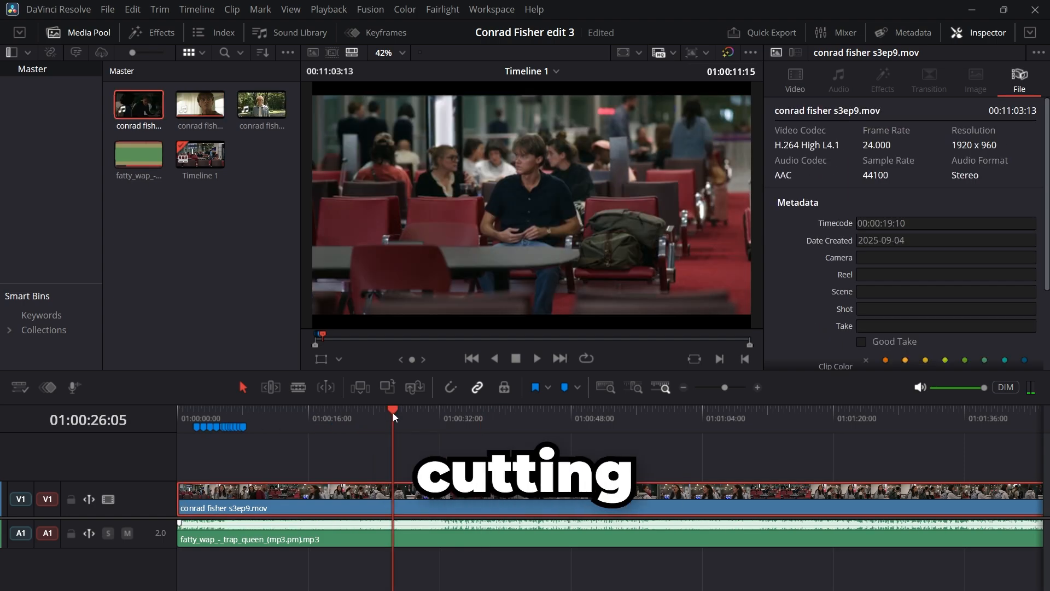
key(ctrl+b)
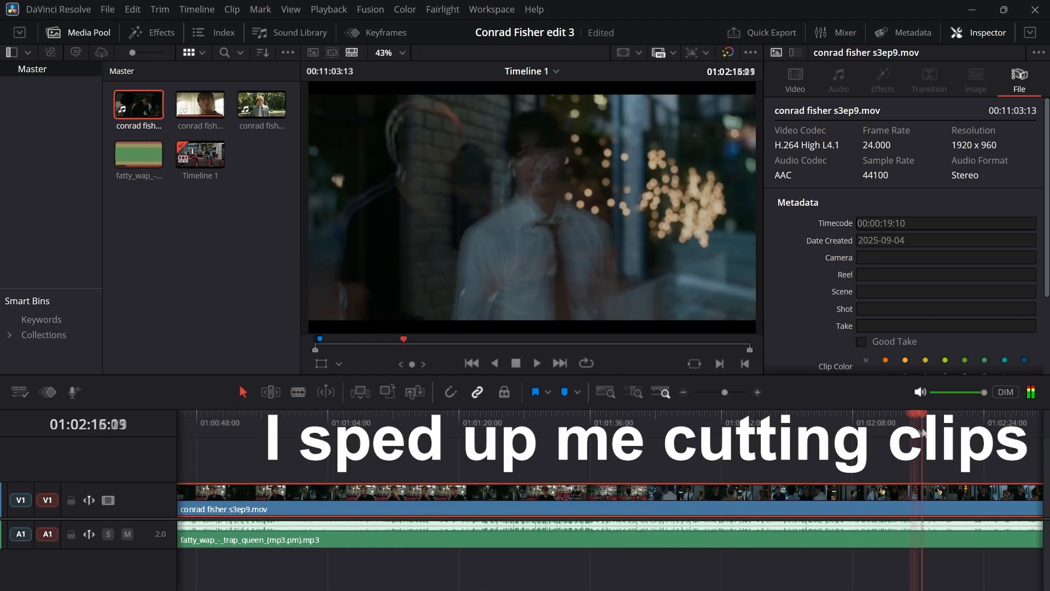
drag(925, 434, 988, 433)
key(ctrl+b)
click(71, 534)
key(Delete)
Step: Continue splitting the s3ep9 footage and removing unwanted sections between scenes, undoing a wrong edit along the way
drag(305, 476, 724, 475)
key(ctrl+b)
key(Delete)
drag(430, 482, 472, 482)
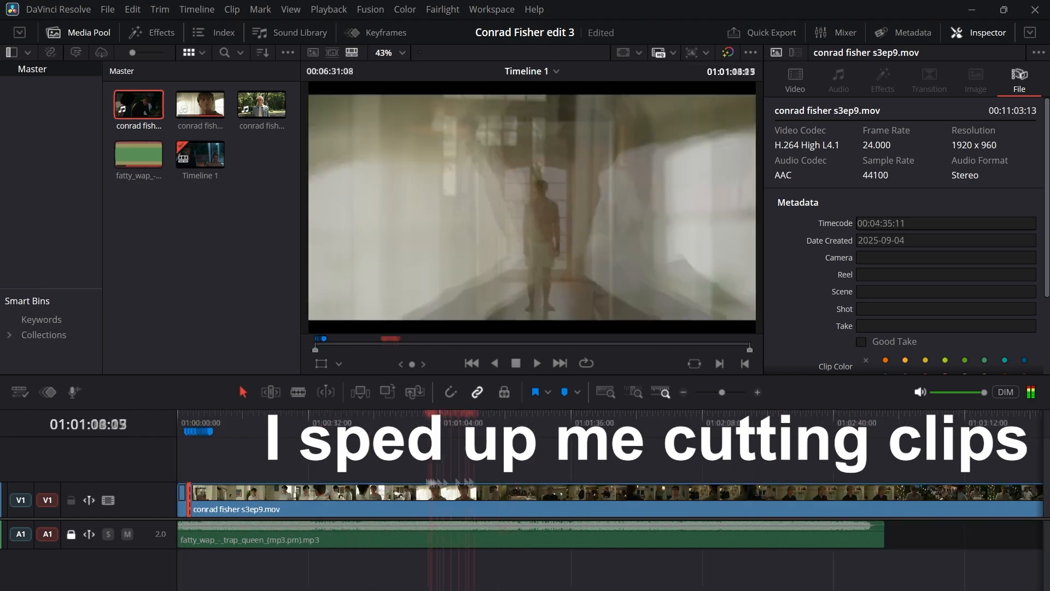
key(ctrl+b)
key(Delete)
click(416, 393)
key(ctrl+z)
scroll(363, 473, up, 10)
drag(406, 506, 368, 506)
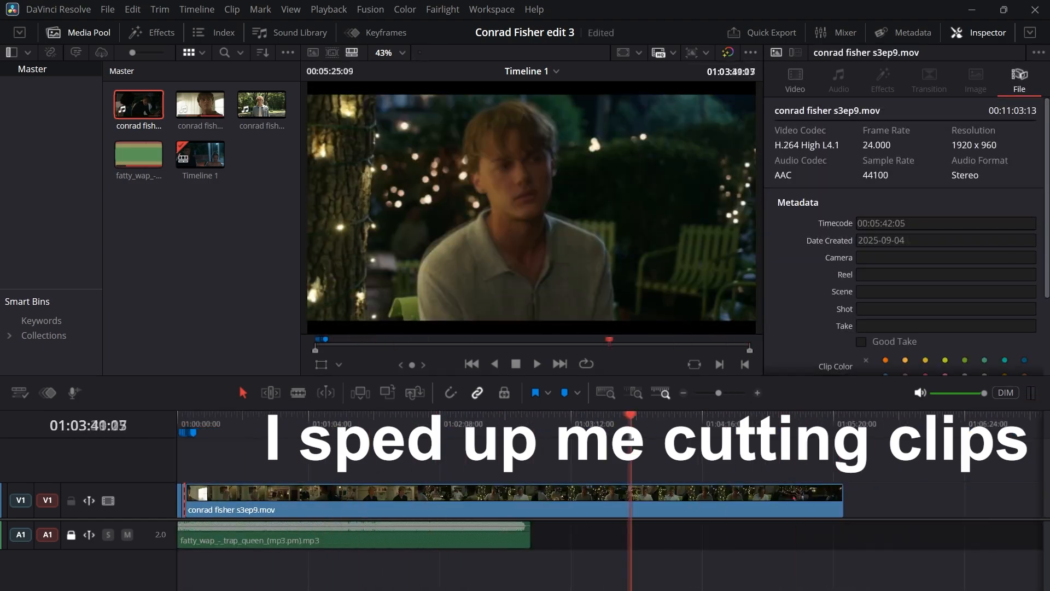
Step: Place the conrad fisher s3ep8.mov video on V1 after the cut s3ep9 clips and arrange its scenes on the remaining beat markers
mouse_move(139, 104)
mouse_down()
mouse_move(272, 519)
mouse_move(274, 509)
mouse_up()
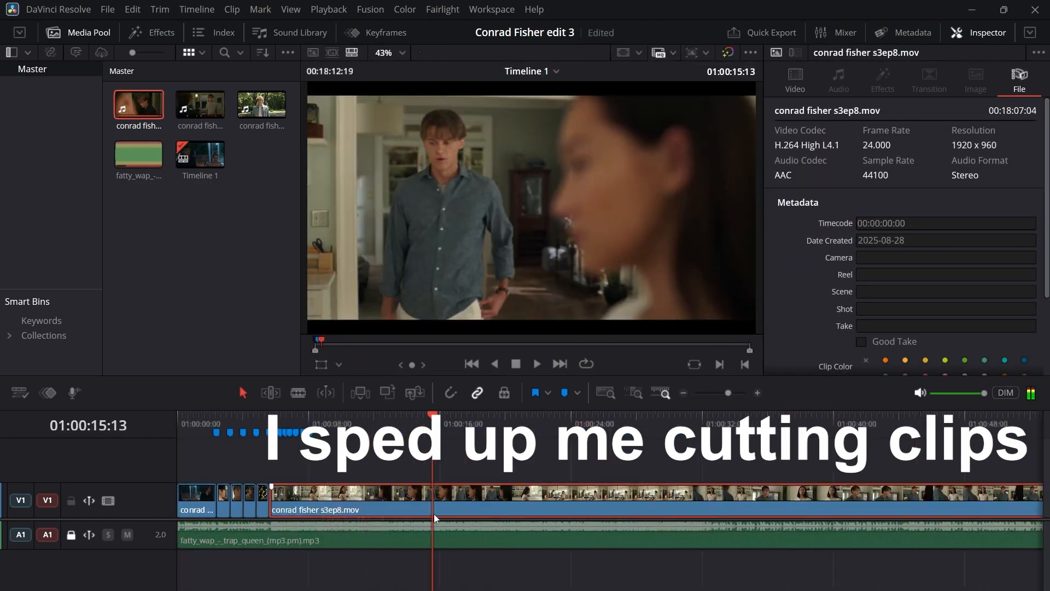
scroll(434, 519, up, 3)
click(450, 388)
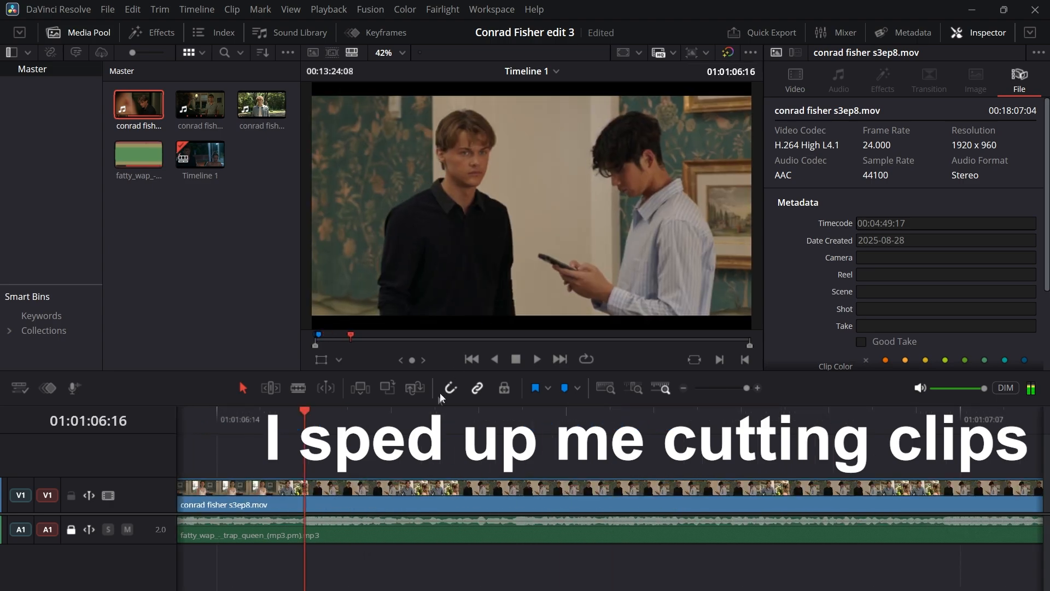
drag(440, 507, 376, 507)
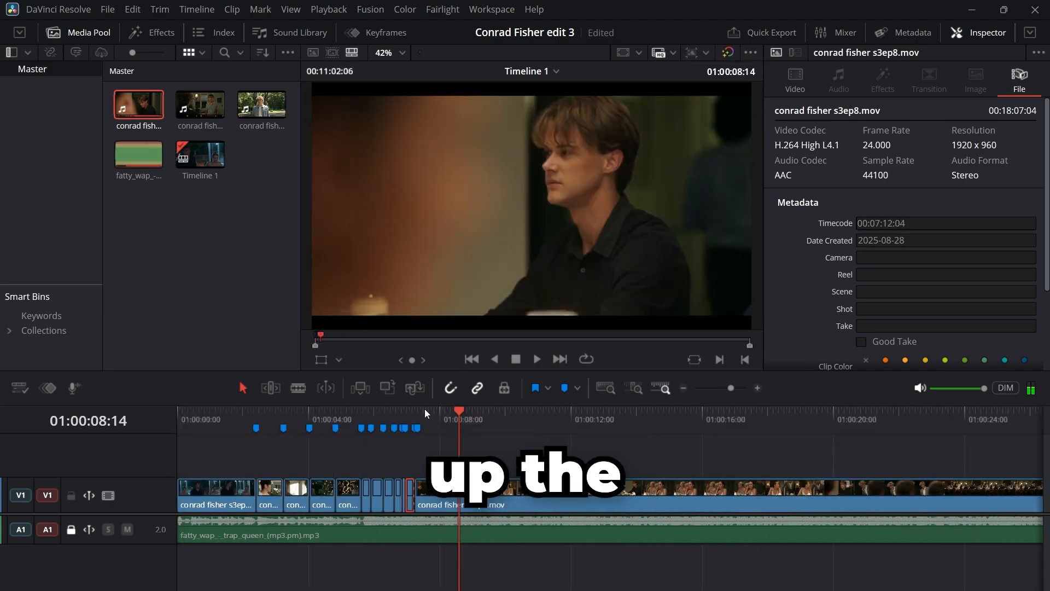
Step: Play the edit from the start and step through the frames around 7 seconds to check the cuts against the beat markers
click(421, 418)
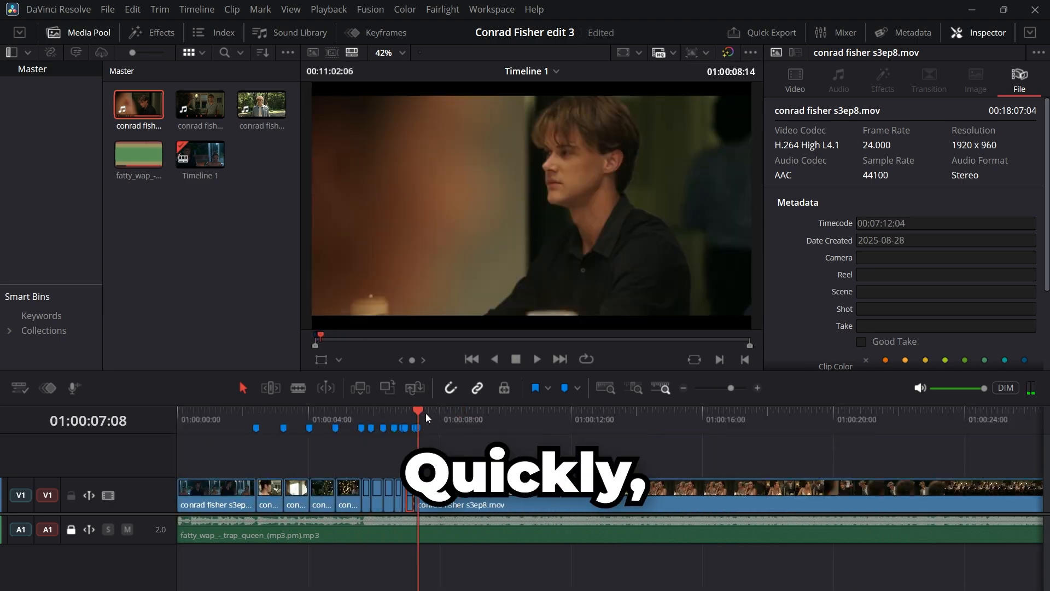
drag(422, 412, 120, 461)
key(space)
Step: Trim the last s3ep8 clips so their cuts land on the beat markers near 7 seconds, and play the ending back
key(space)
drag(370, 411, 406, 412)
scroll(457, 456, up, 5)
key(Right)
key(Right)
key(Right)
drag(621, 492, 578, 492)
drag(719, 490, 762, 488)
key(space)
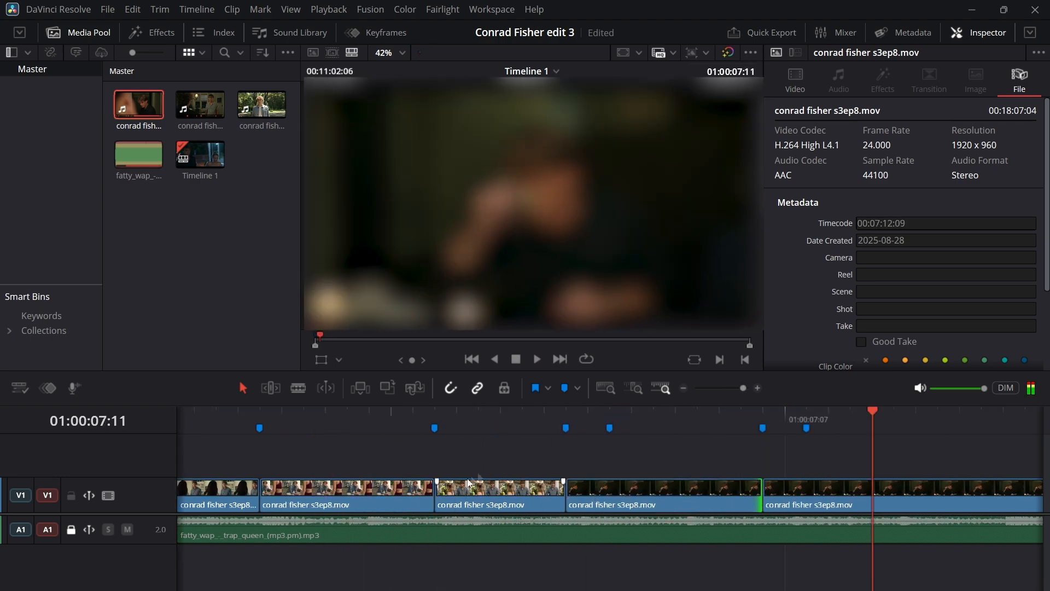
scroll(658, 465, down, 4)
click(465, 418)
key(space)
scroll(659, 438, down, 3)
key(space)
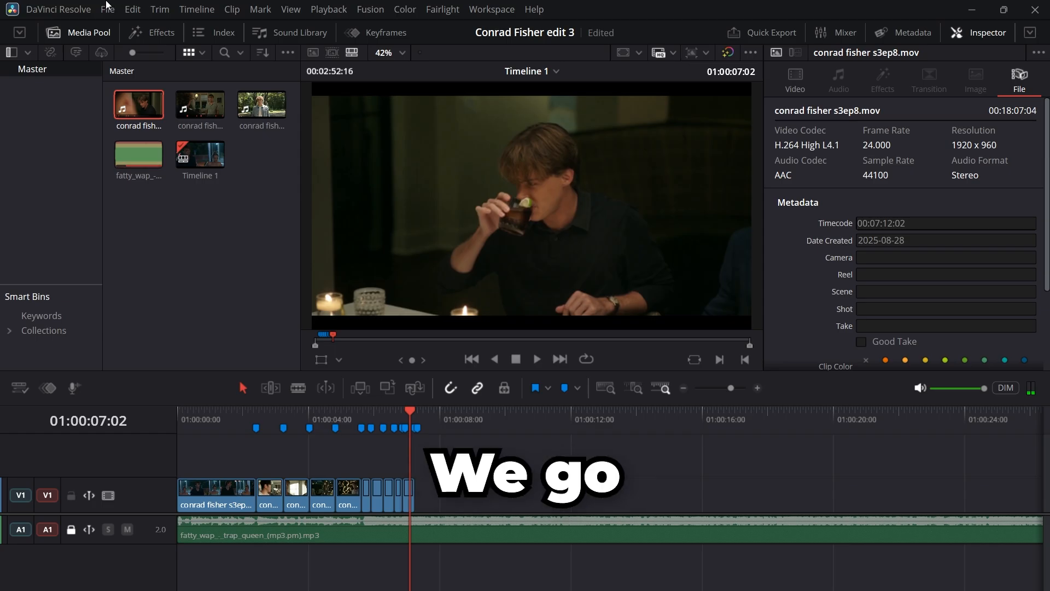
Step: Set the project's timeline resolution to 2160 x 2160 Ultra HD Square and save the project settings
click(107, 10)
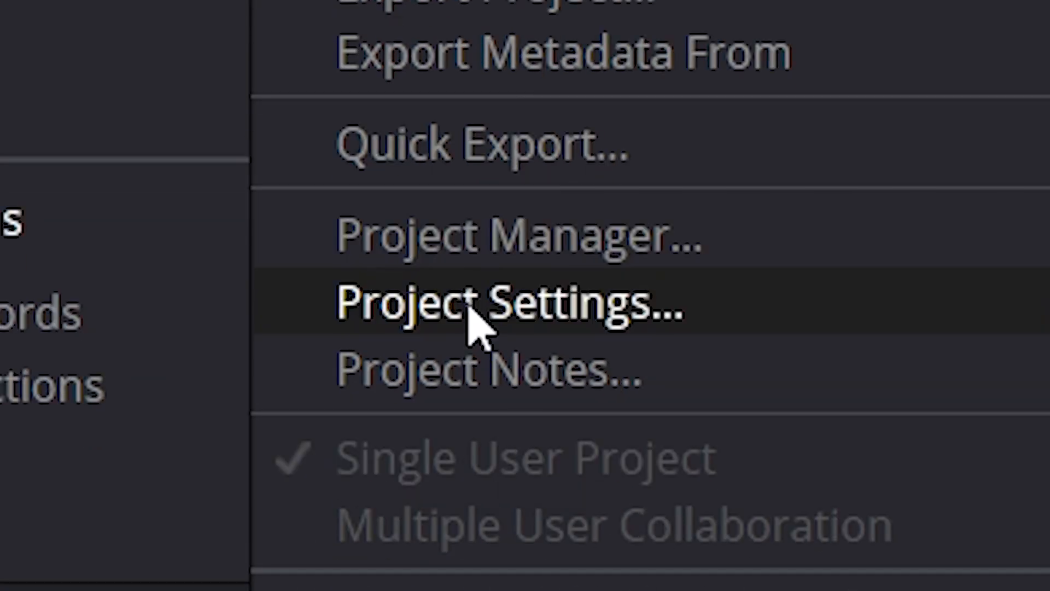
click(470, 303)
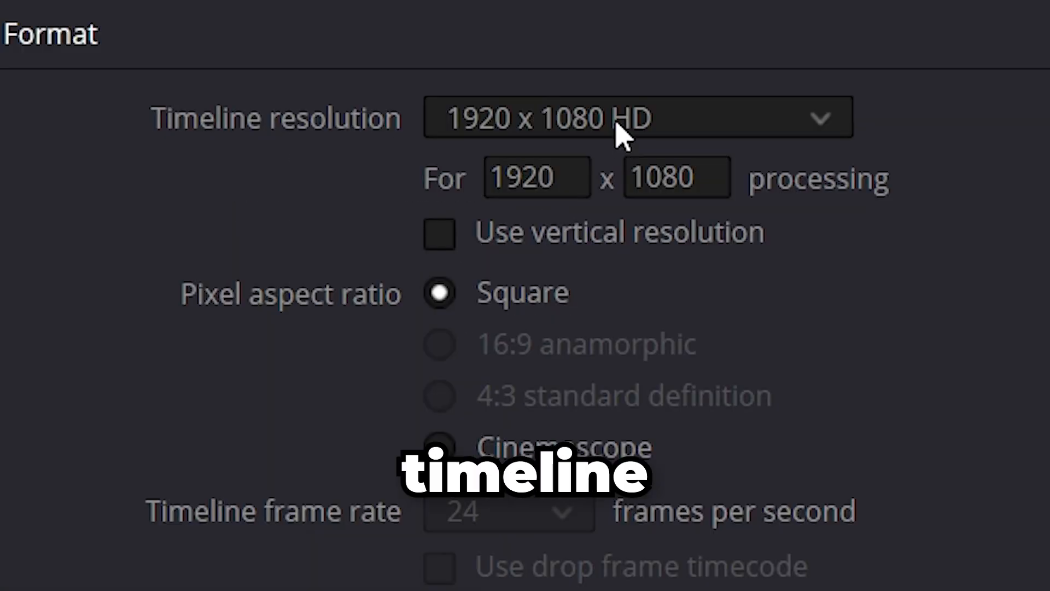
click(541, 142)
scroll(558, 197, down, 2)
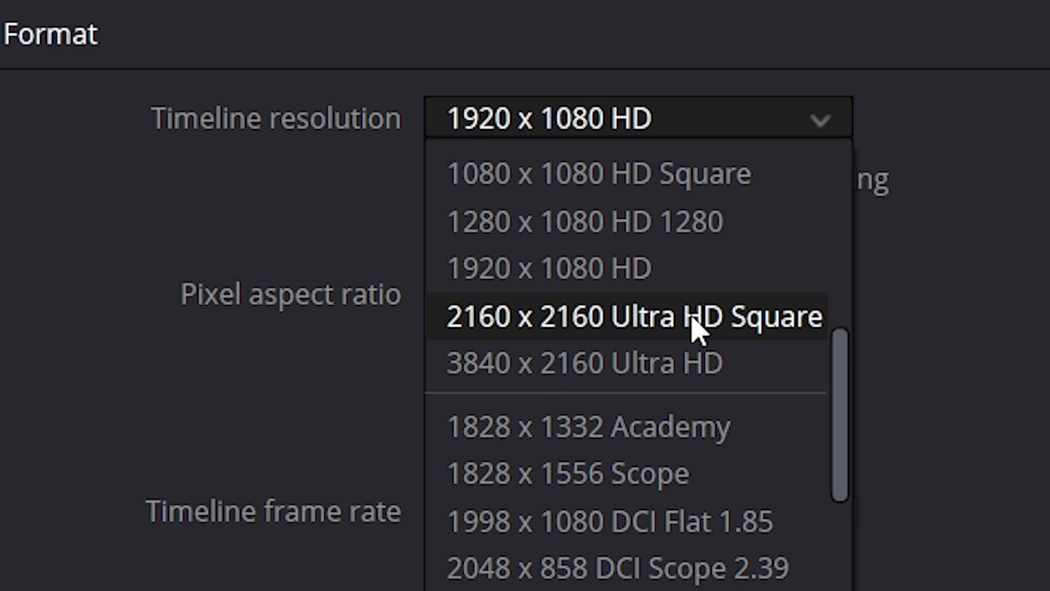
click(695, 321)
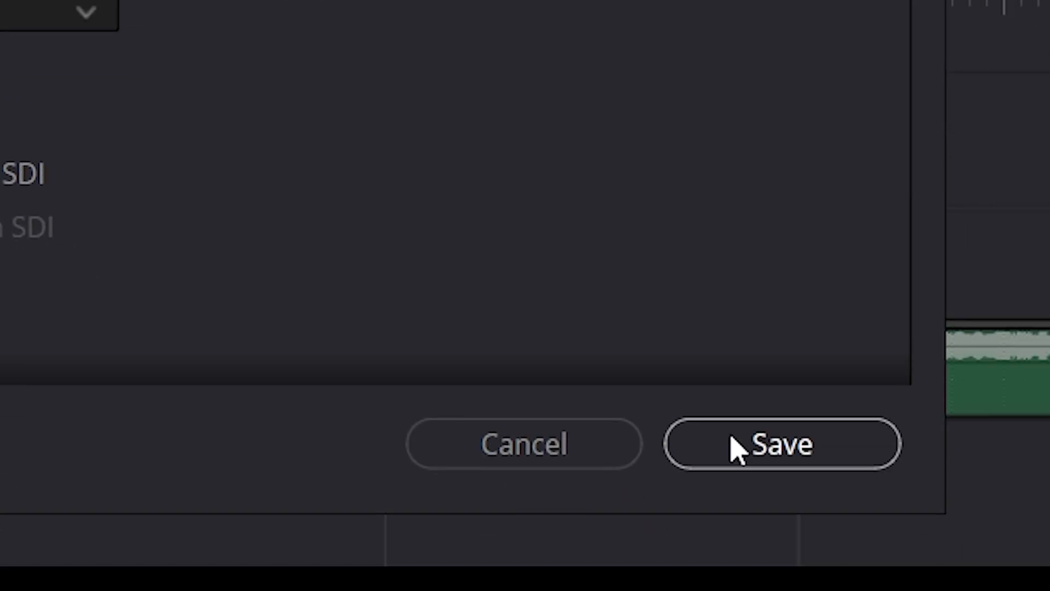
click(736, 446)
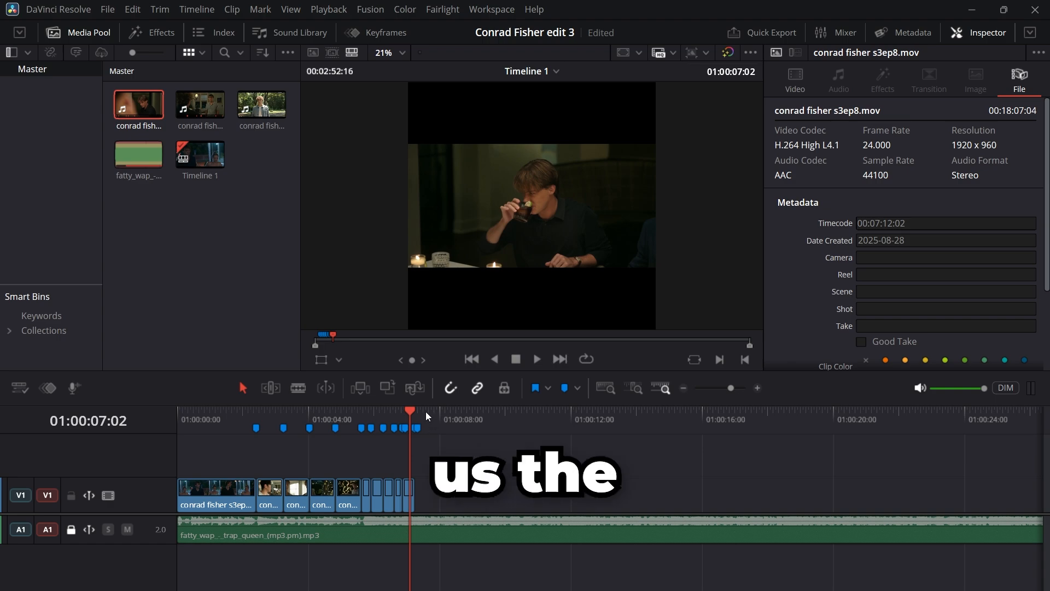
Step: Fill the square frame by setting the first clip to zoom 2.040 and position X 235, and the second clip to zoom 2.370
drag(426, 411, 418, 407)
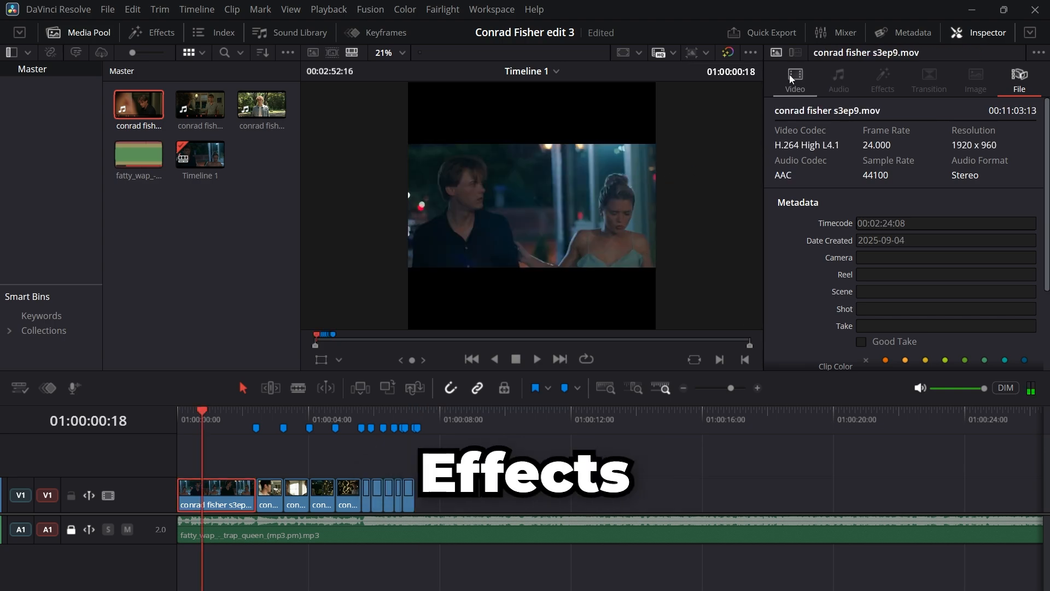
click(795, 78)
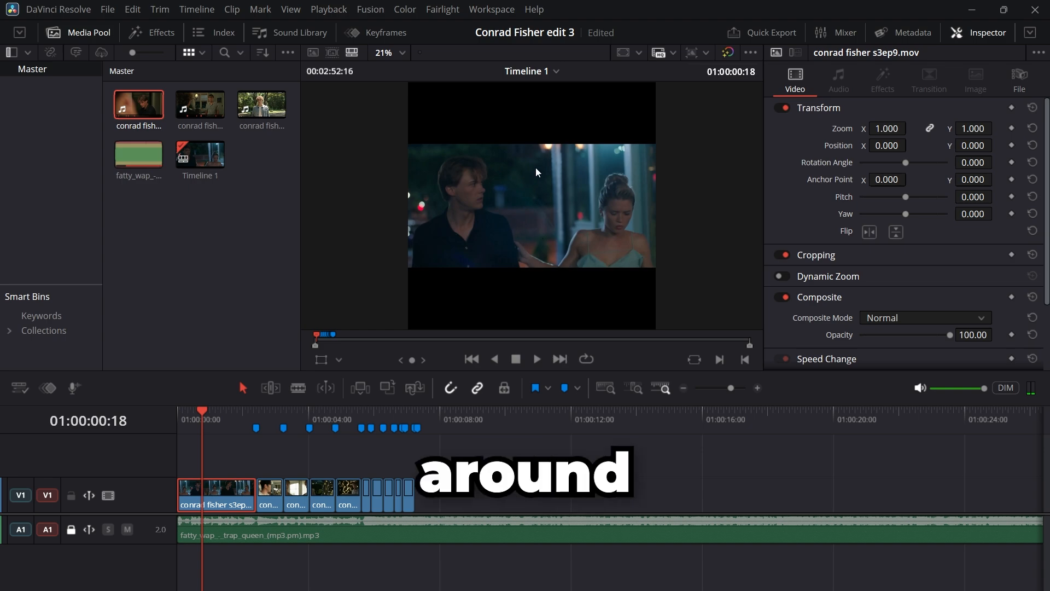
click(227, 414)
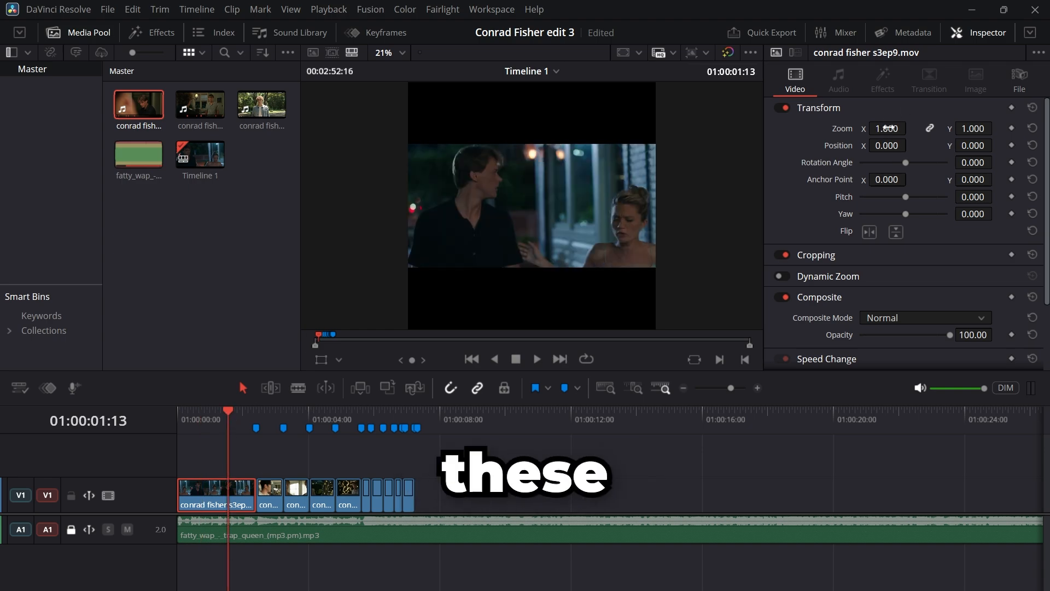
drag(887, 128, 955, 128)
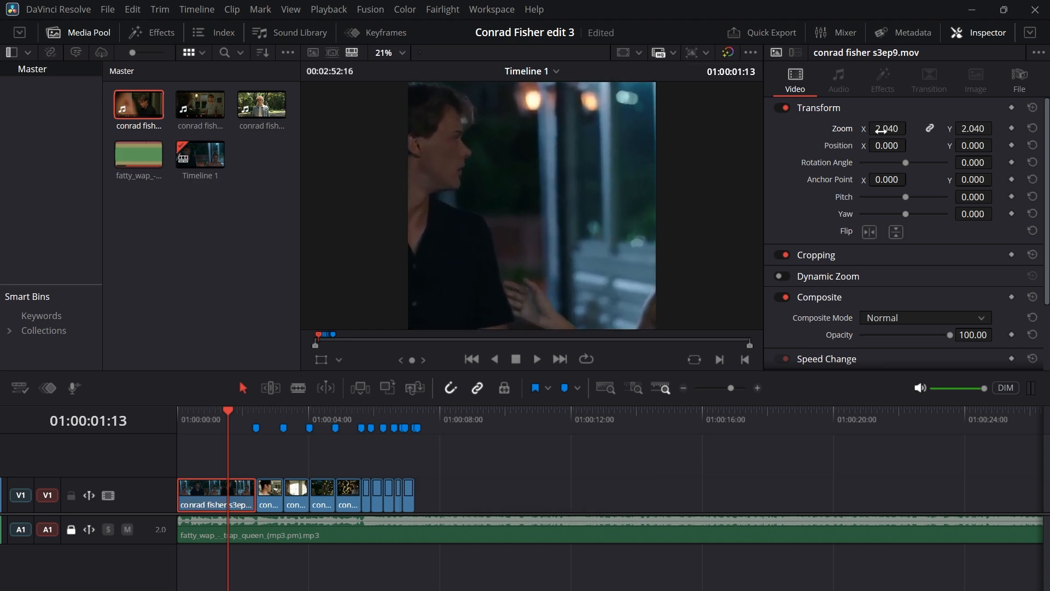
drag(882, 145, 903, 146)
drag(180, 411, 218, 406)
click(266, 410)
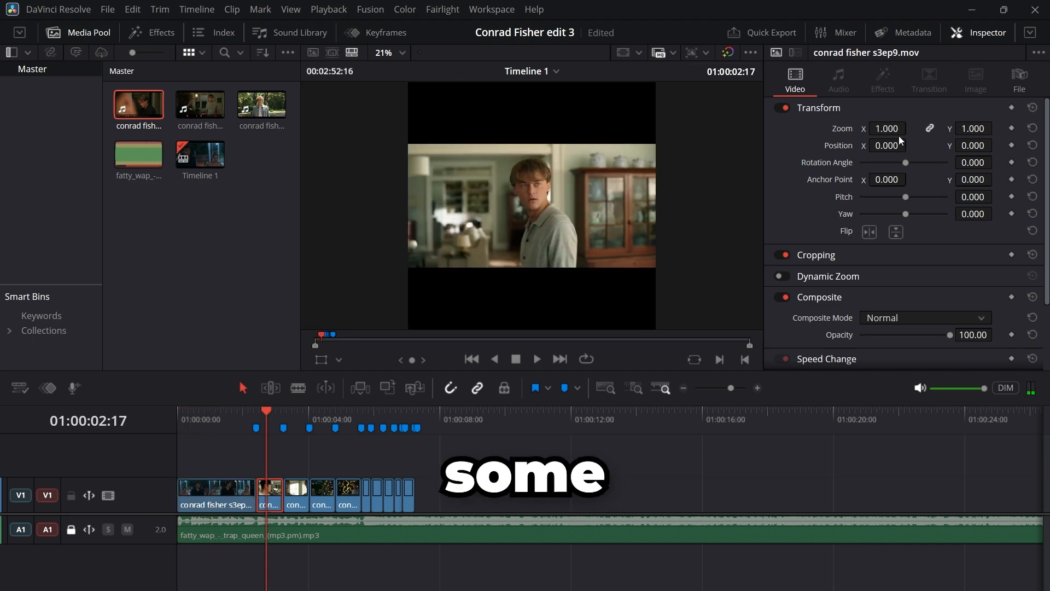
drag(911, 128, 934, 128)
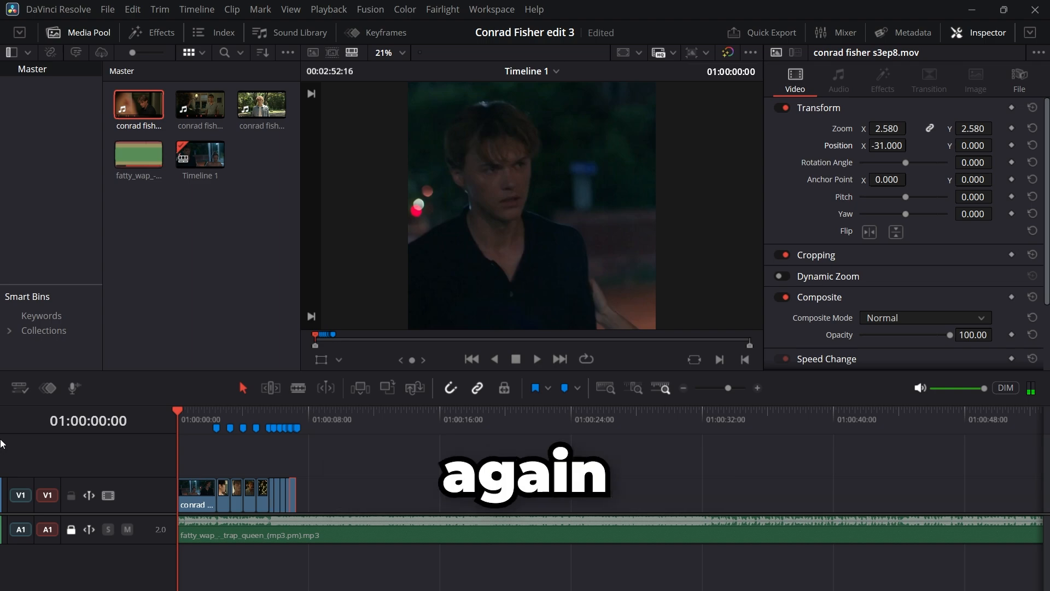
Step: Browse the video transitions library from the Dissolve group through the Fusion Transitions
click(211, 412)
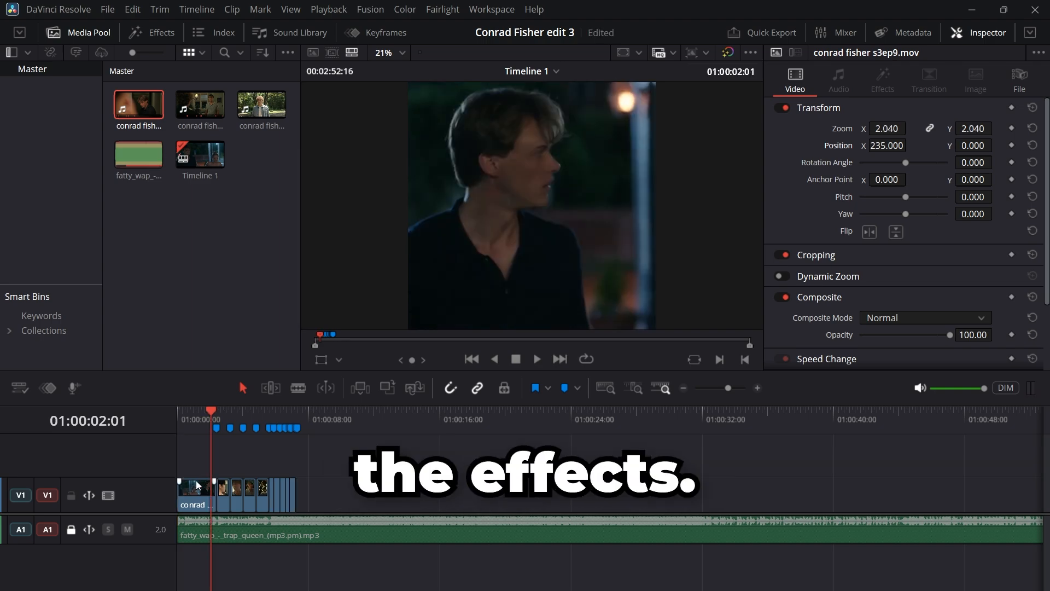
click(158, 33)
click(63, 89)
scroll(165, 164, down, 2)
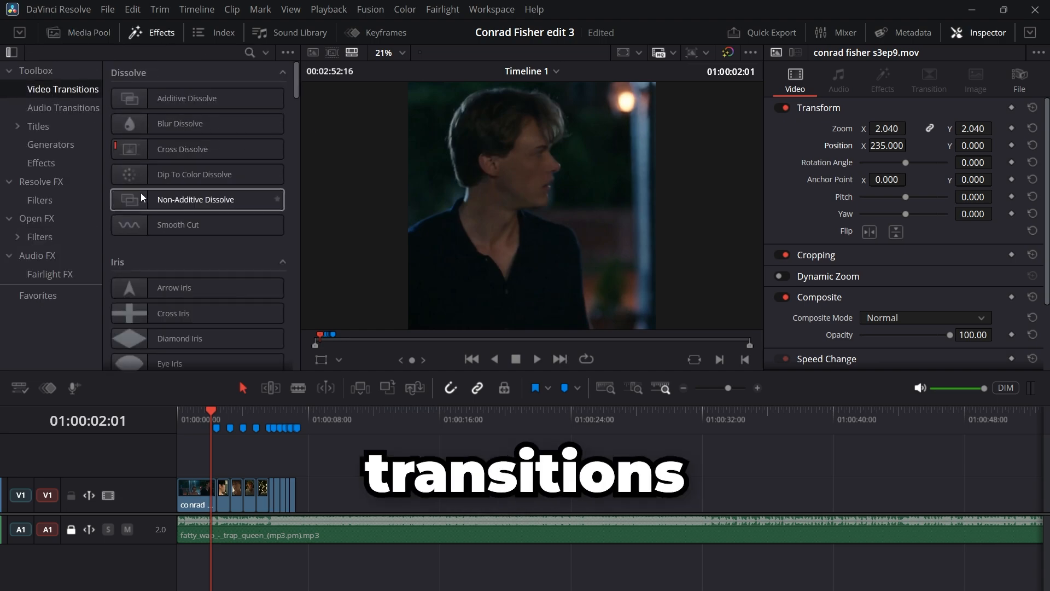
scroll(283, 261, down, 12)
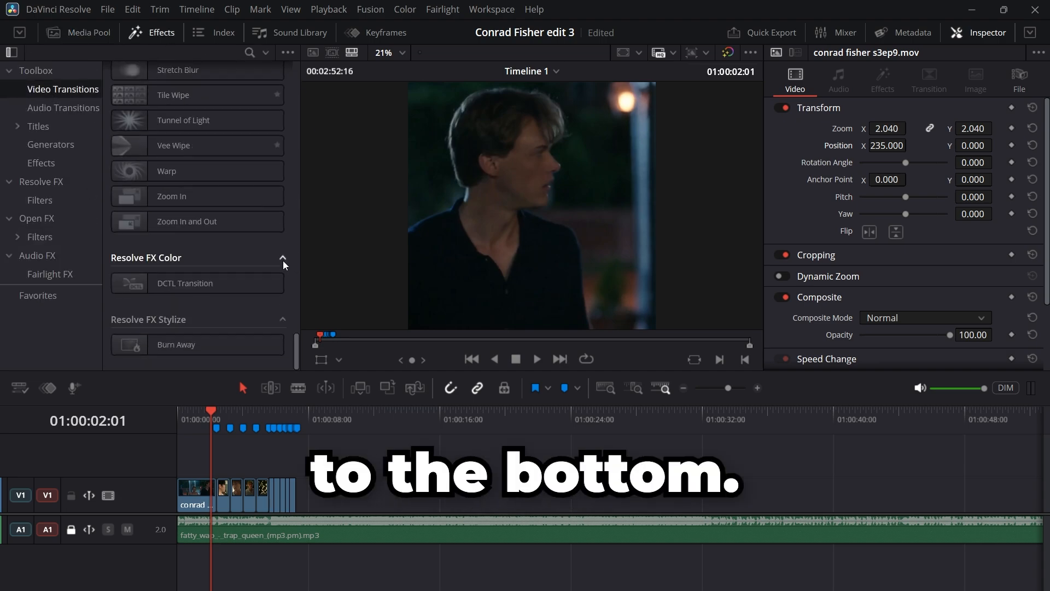
scroll(284, 260, up, 8)
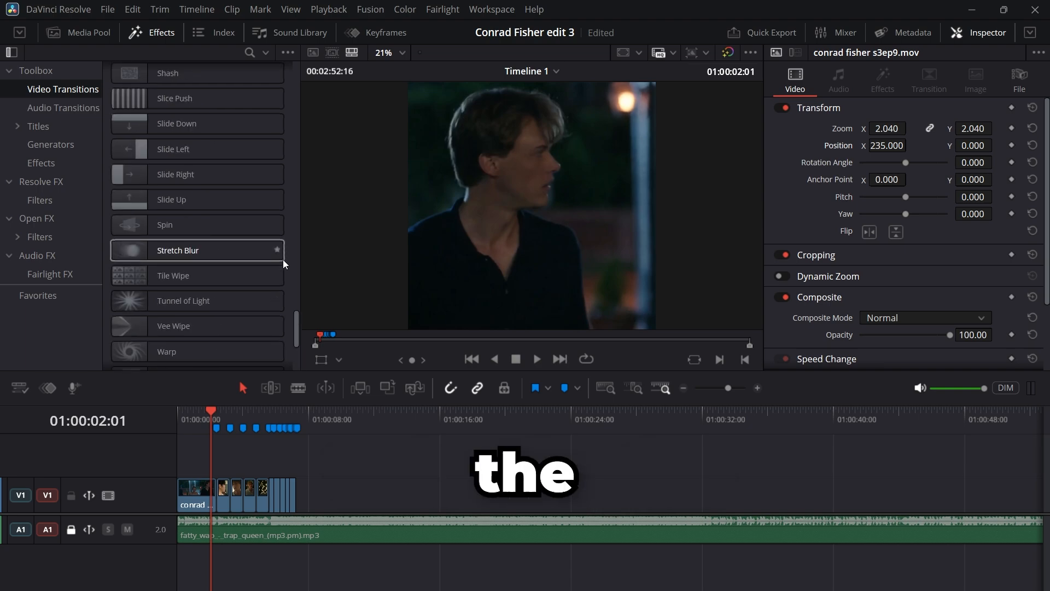
scroll(281, 256, up, 8)
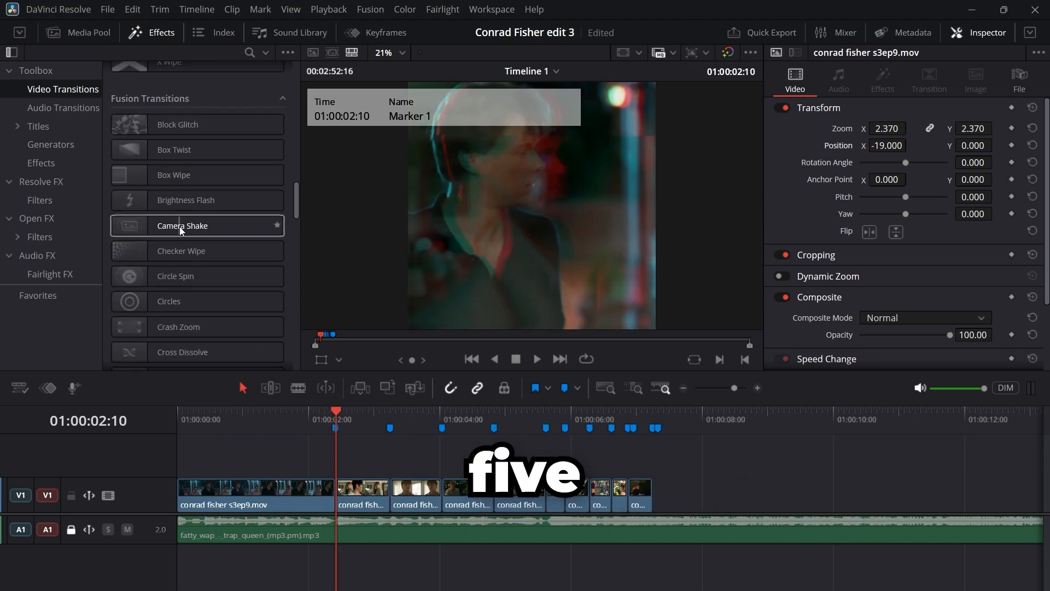
Step: Try a 4-frame Brightness Flash transition on the cut between the first two clips, and remove it
click(164, 201)
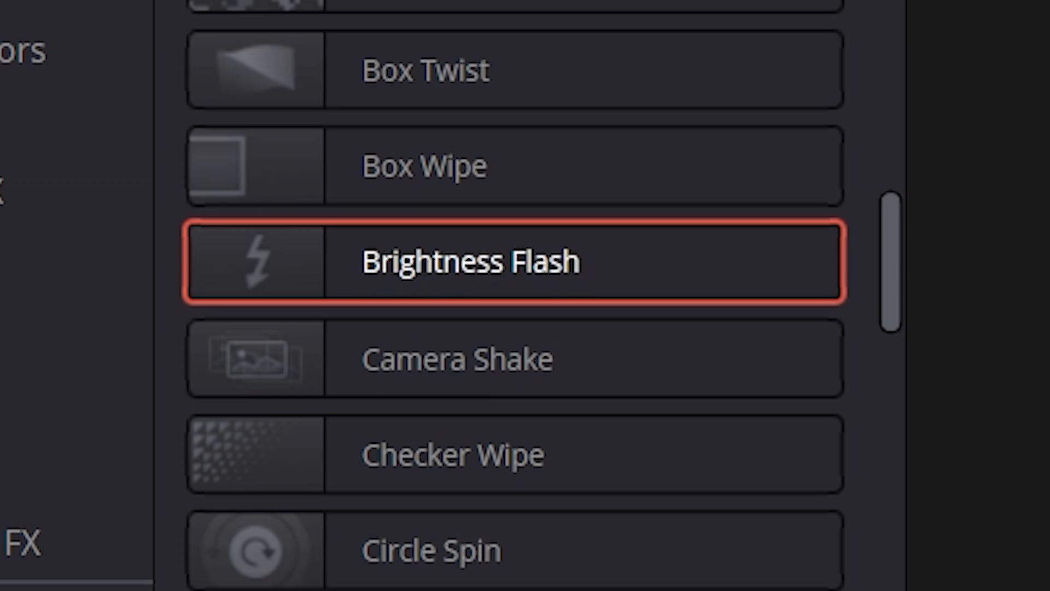
drag(306, 480, 329, 479)
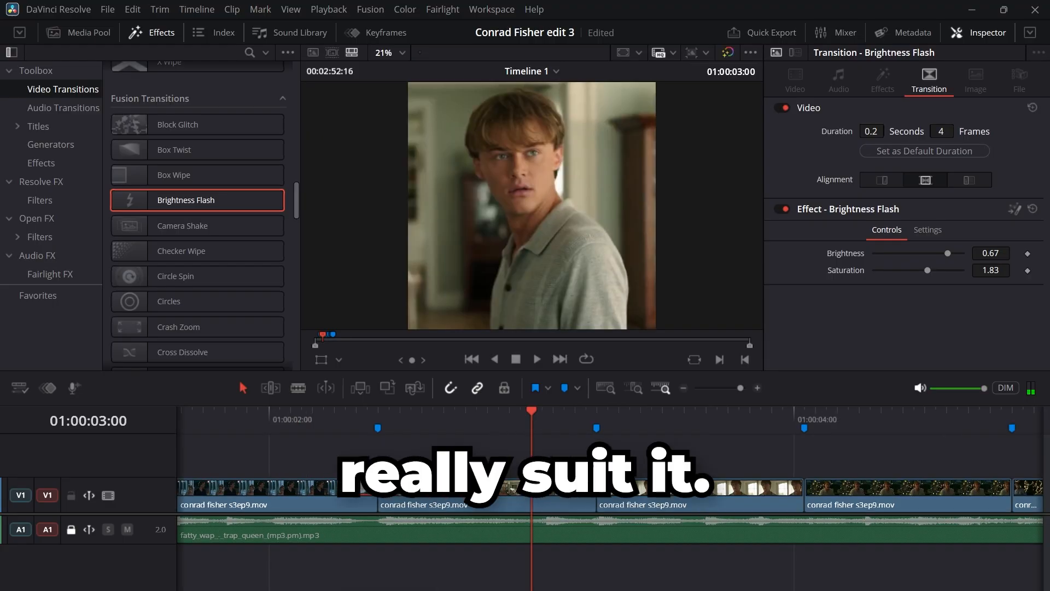
key(Delete)
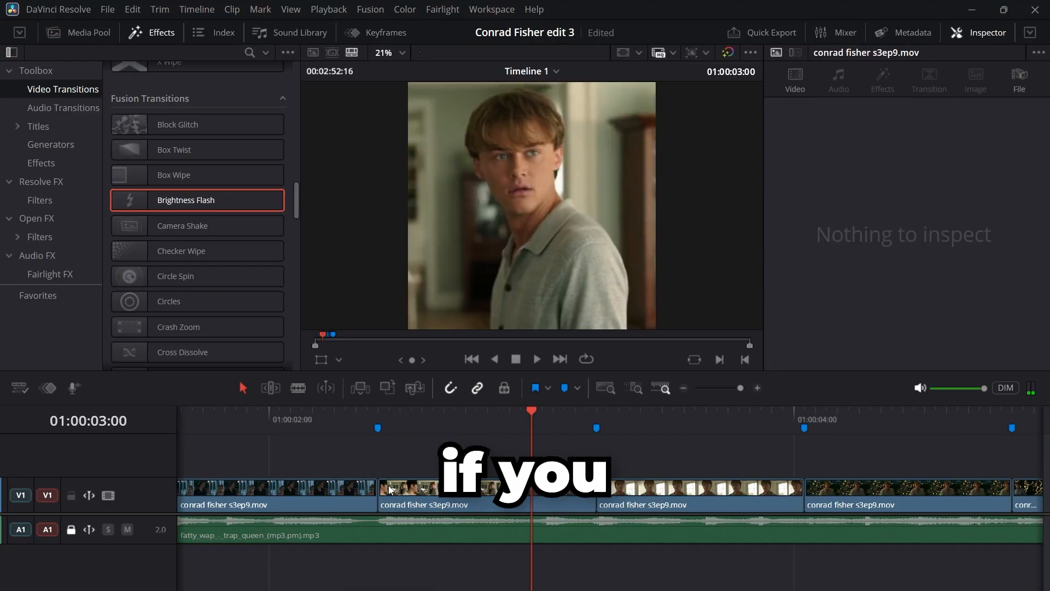
Step: Try the Crash Zoom transition on the first cut with a duration of 8 frames
scroll(389, 486, down, 3)
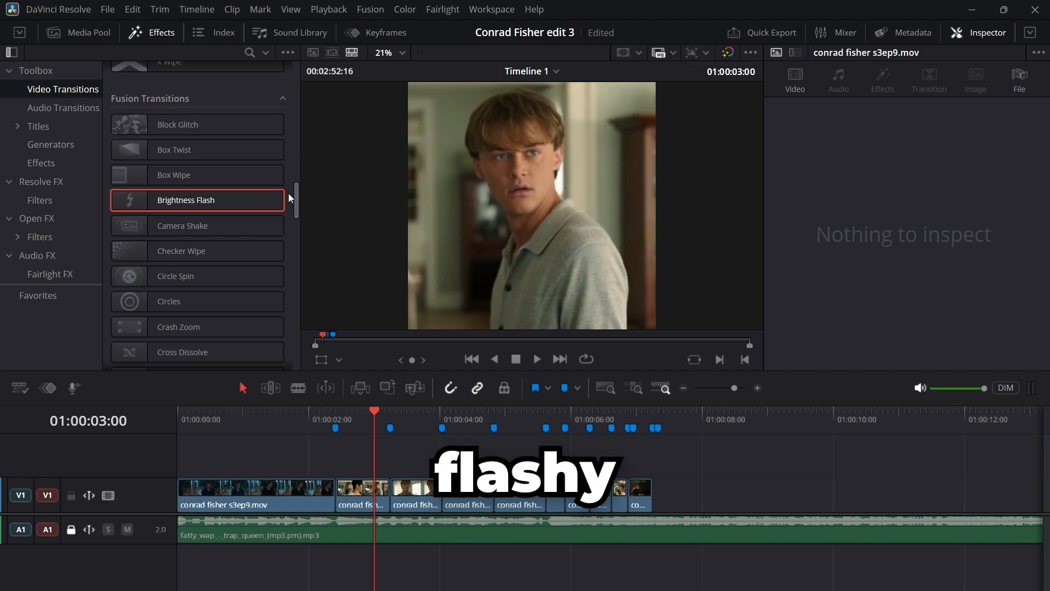
drag(297, 194, 297, 205)
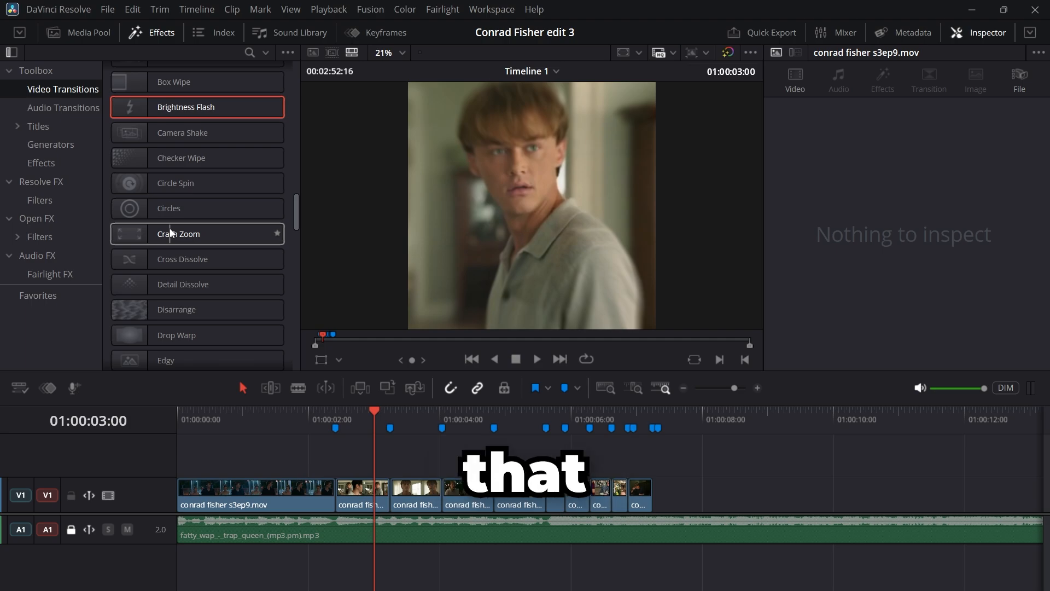
drag(170, 228, 201, 235)
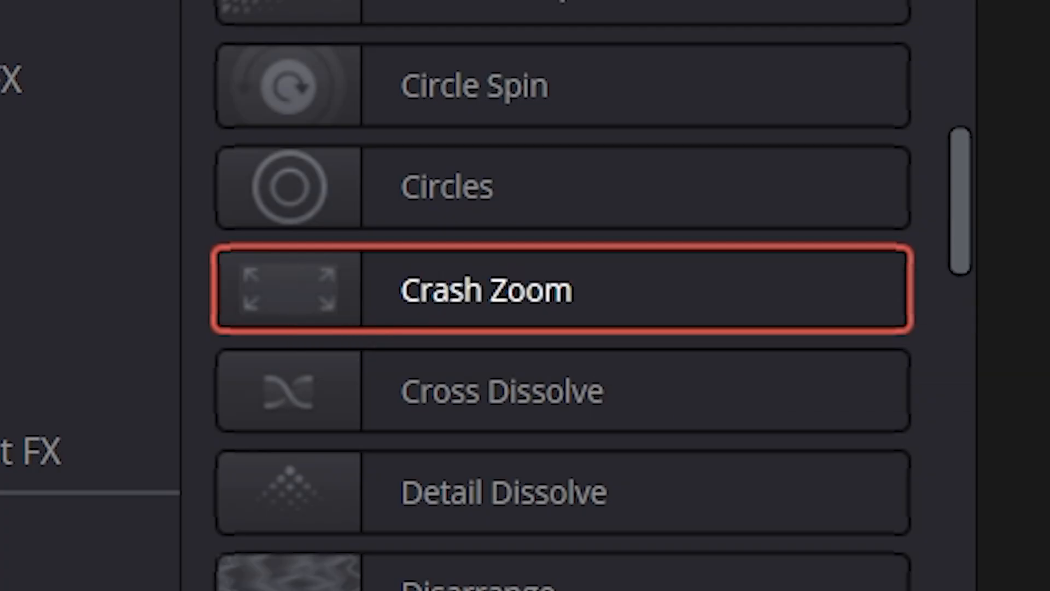
drag(307, 485, 330, 486)
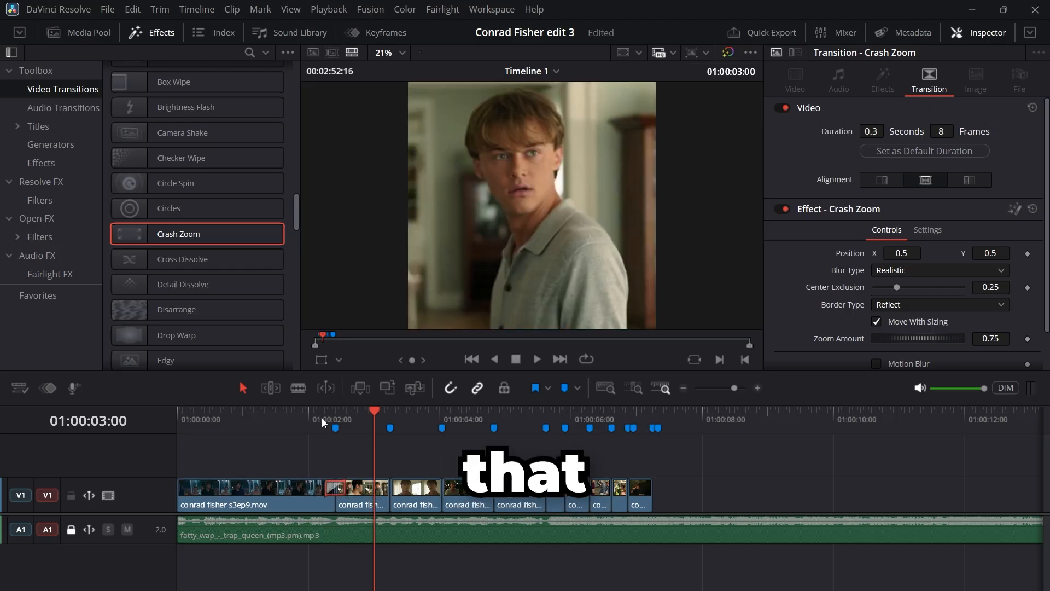
Step: Play the edit across the first cut to preview the Crash Zoom transition
click(328, 409)
scroll(329, 412, up, 5)
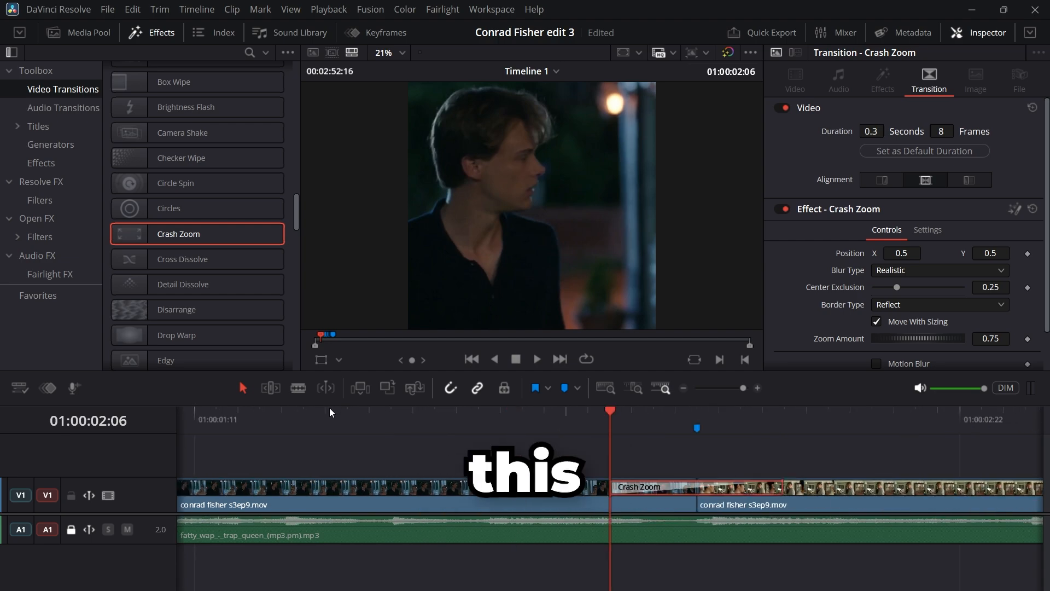
key(space)
key(space)
scroll(330, 408, down, 6)
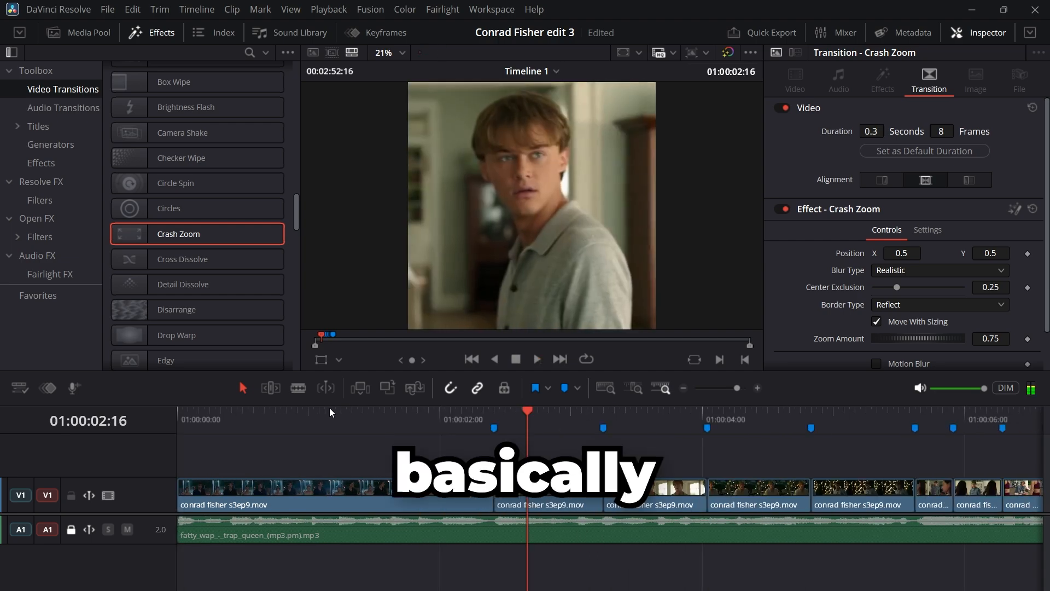
click(451, 418)
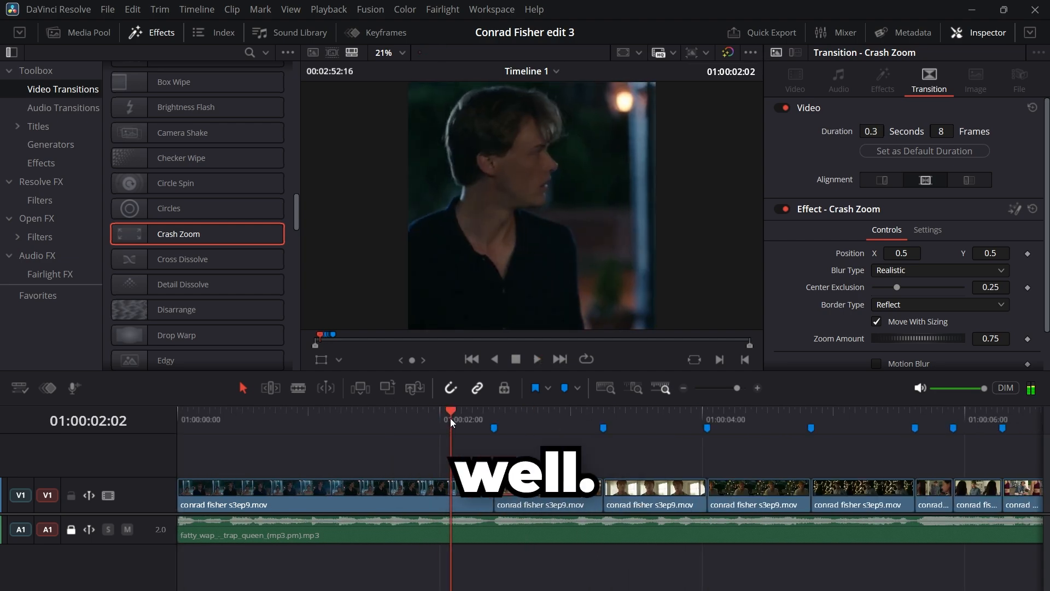
key(space)
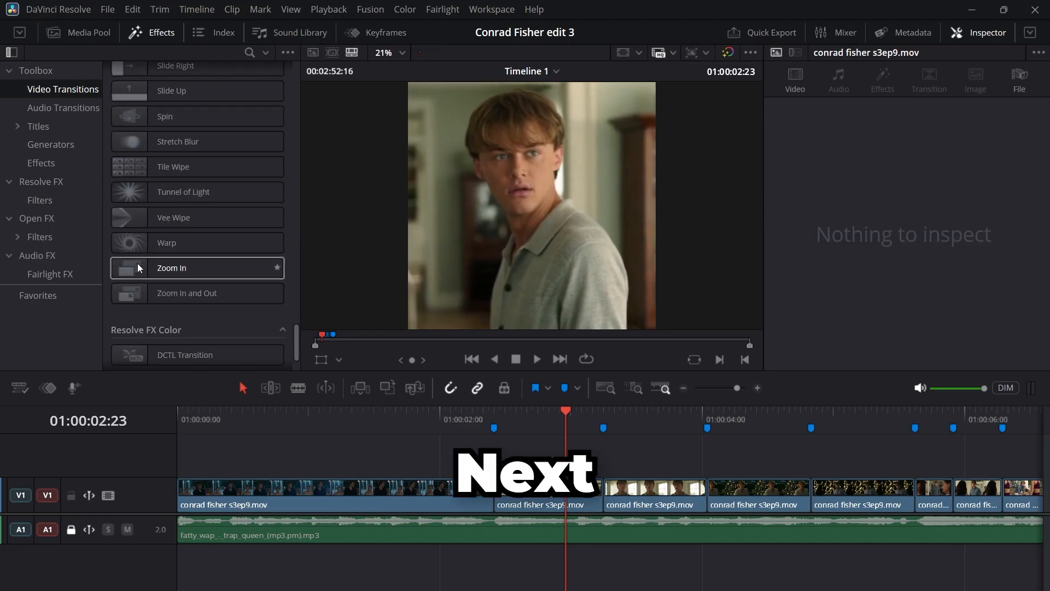
Step: Try the Zoom In transition on the cut between the first two clips and adjust its length
drag(197, 267, 234, 289)
drag(408, 272, 488, 496)
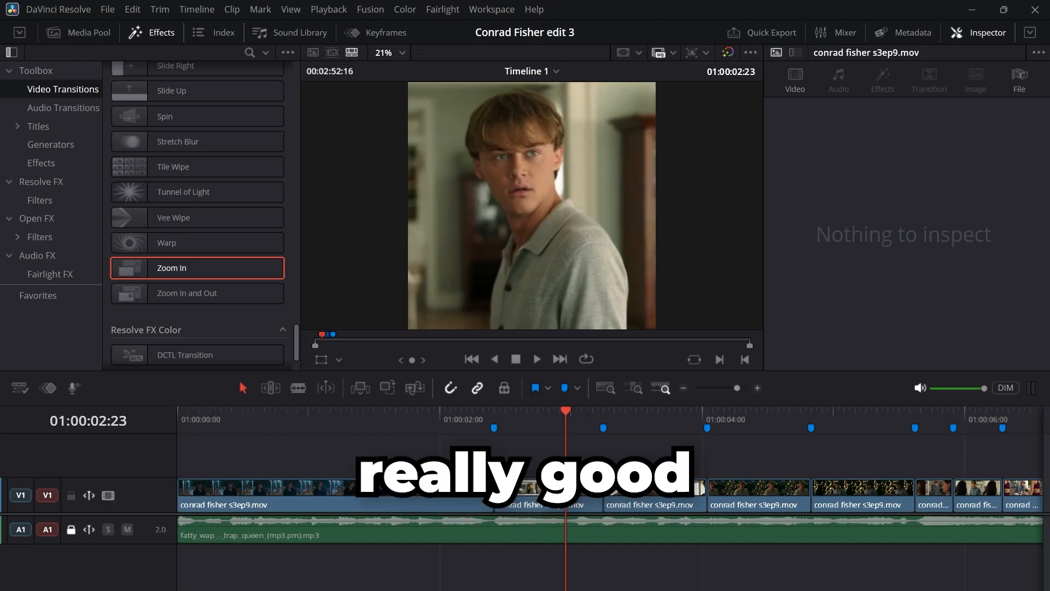
click(437, 489)
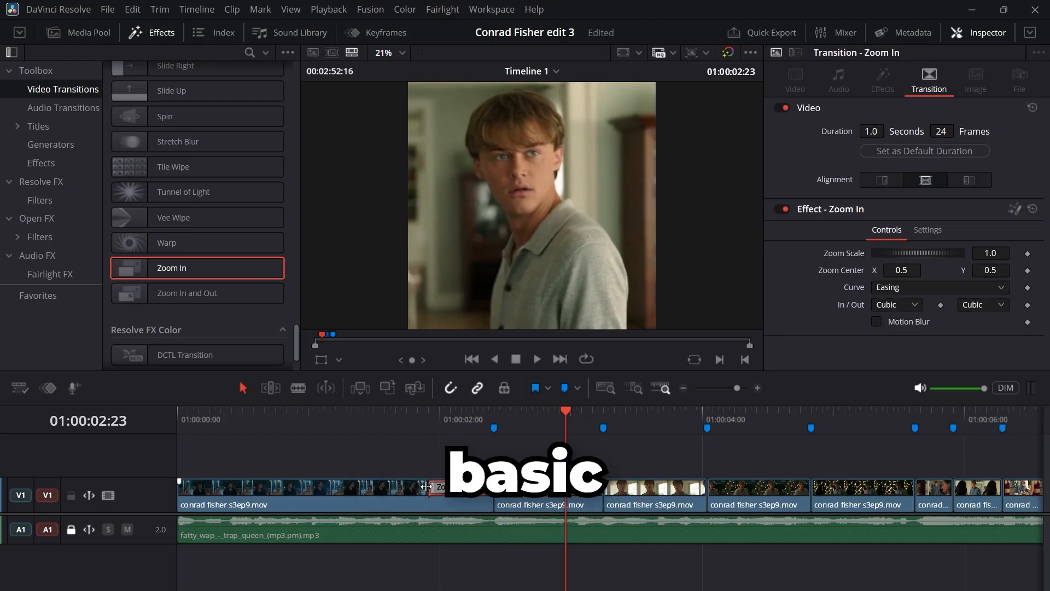
drag(426, 486, 461, 486)
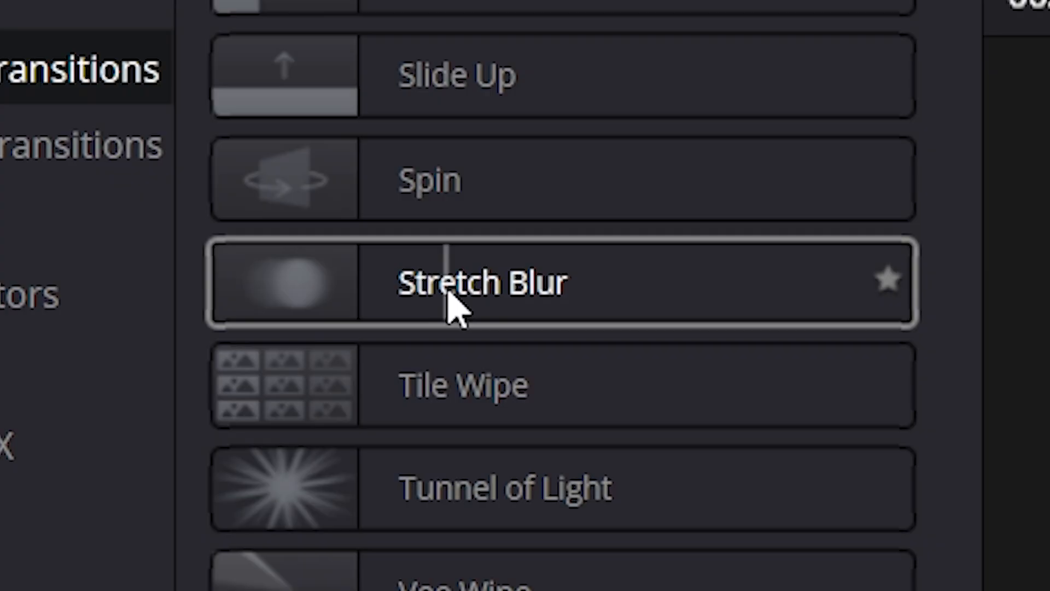
Step: Try the Stretch Blur transition on the first cut with a duration of 4 frames and play it back
drag(447, 292, 521, 494)
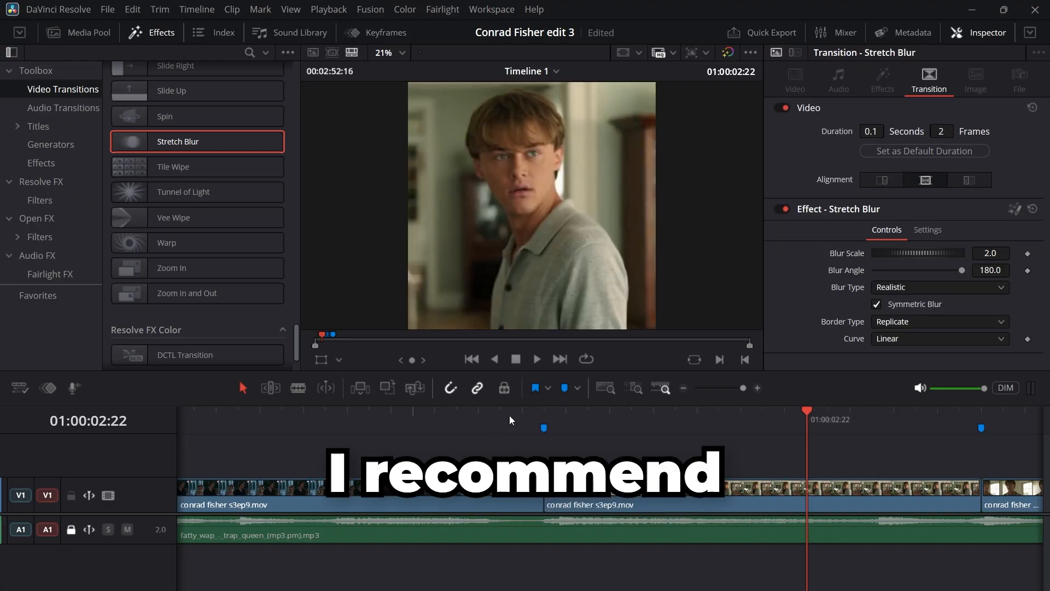
drag(524, 492, 502, 491)
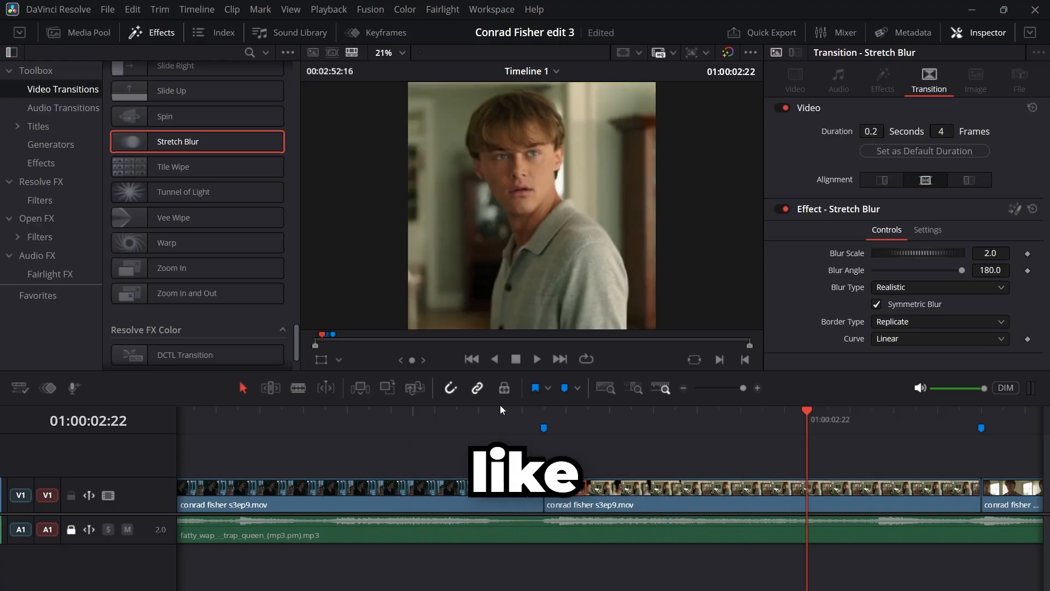
drag(501, 407, 457, 424)
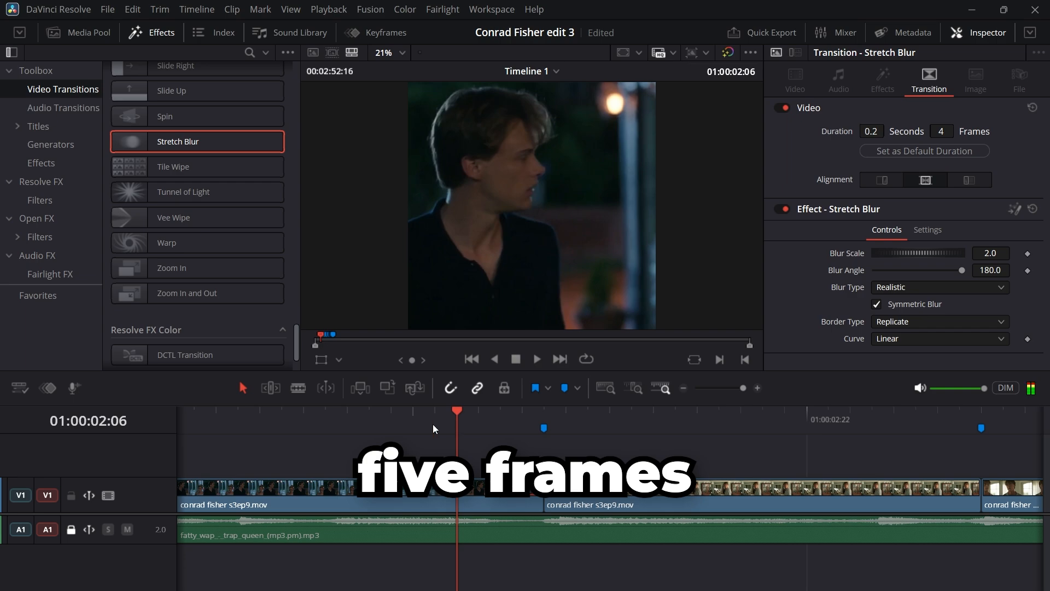
key(space)
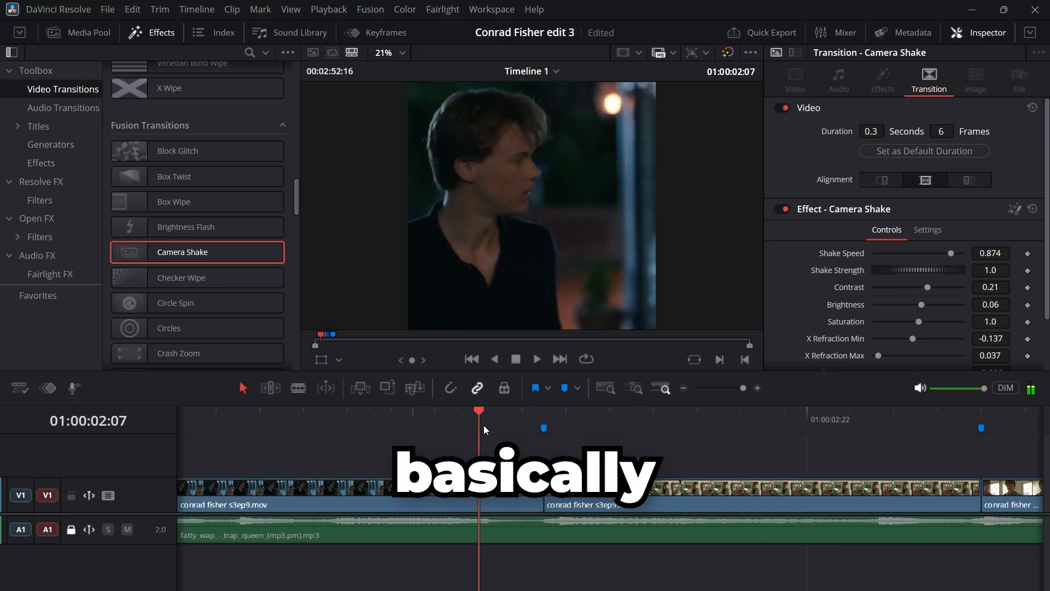
Step: Scrub through the Camera Shake transition at the first cut to preview its effect
drag(483, 425, 527, 418)
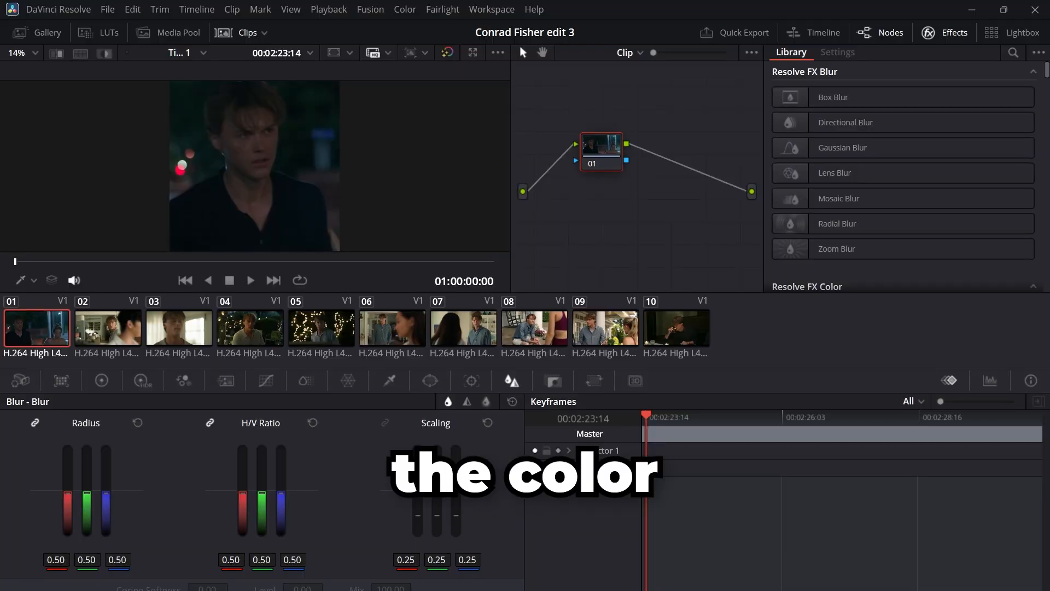
Step: Sharpen the first clip on the Color page by lowering the blur radius to 0.31 on all three channels
click(929, 33)
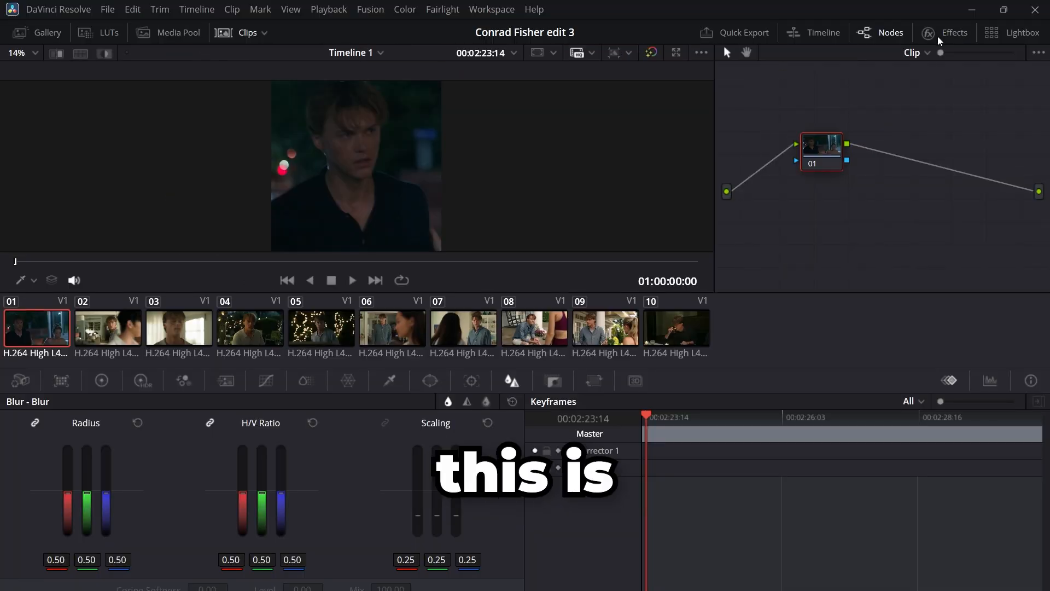
click(929, 33)
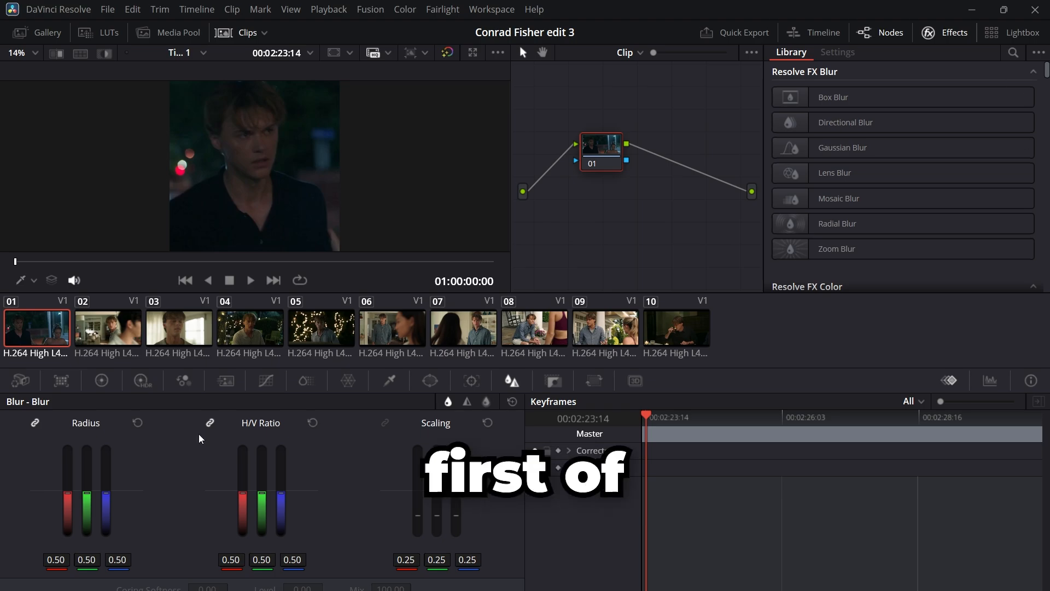
click(143, 379)
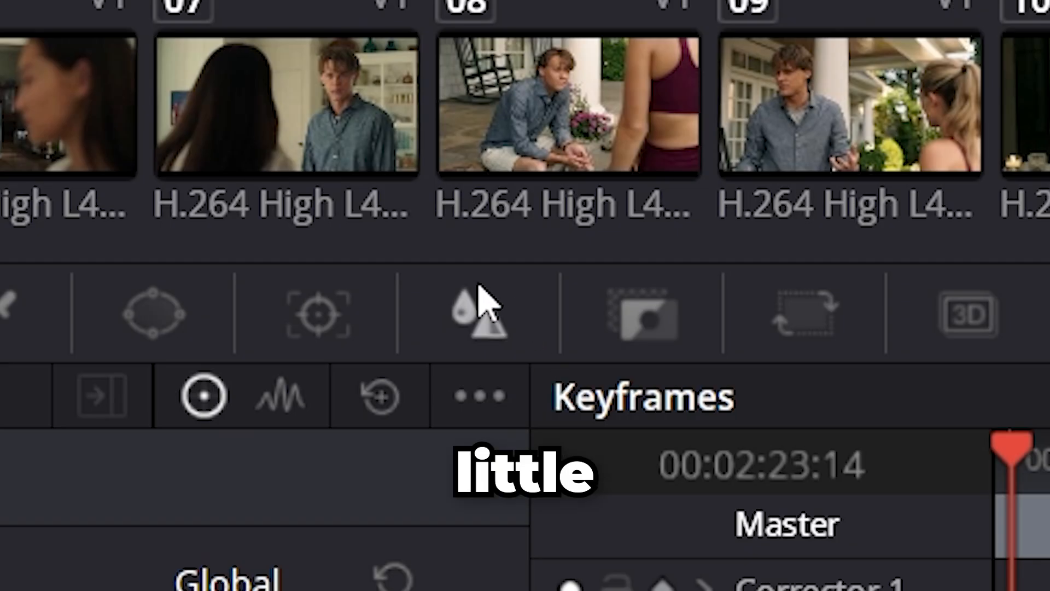
click(513, 378)
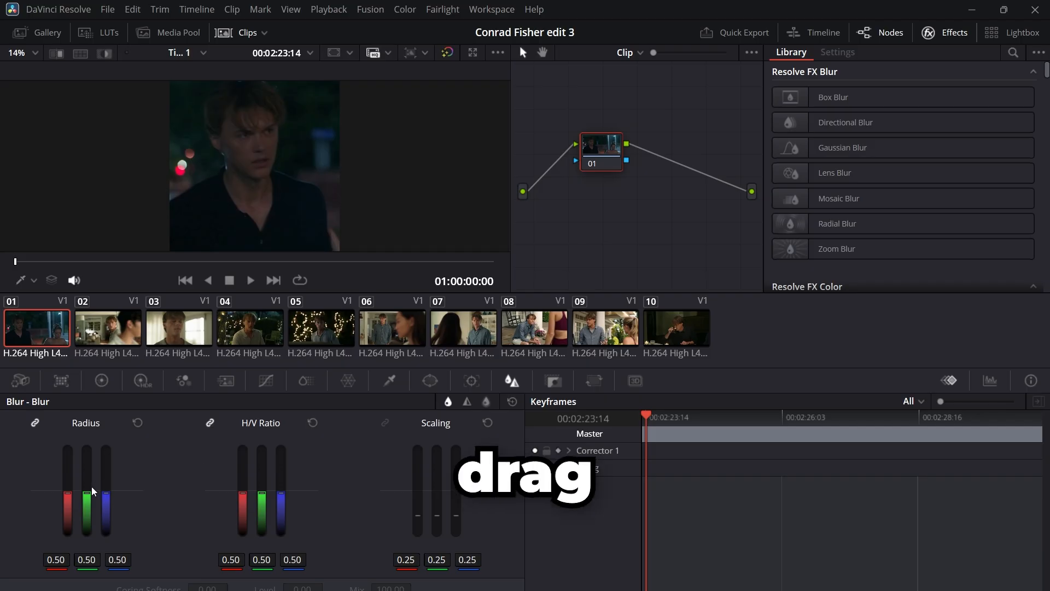
drag(87, 493, 87, 537)
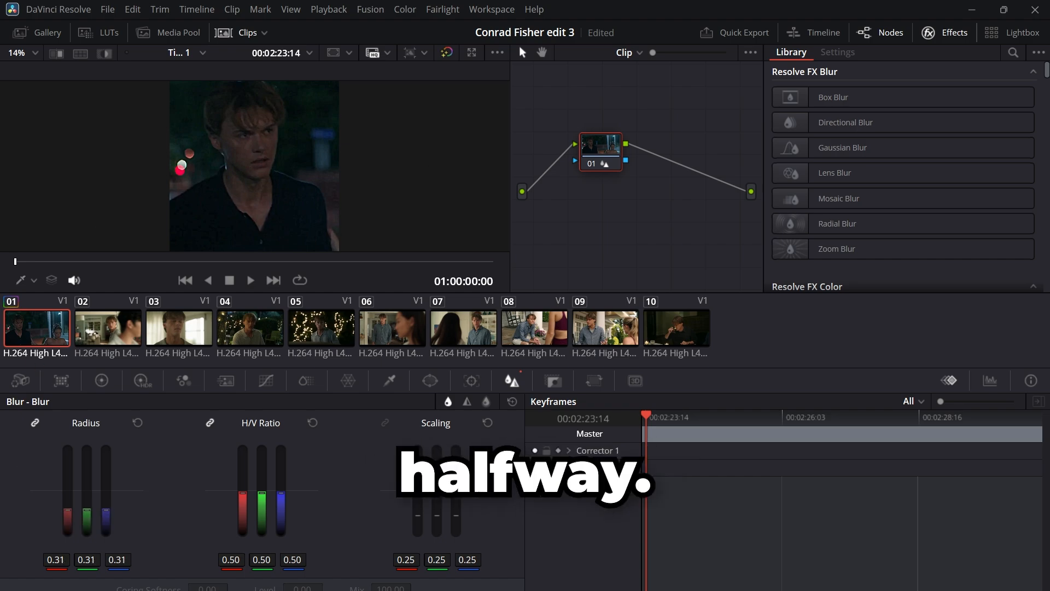
Step: Compare the Blackmagic Design LUTs on the first clip and apply a Blackmagic Video v4 LUT to its node
click(106, 32)
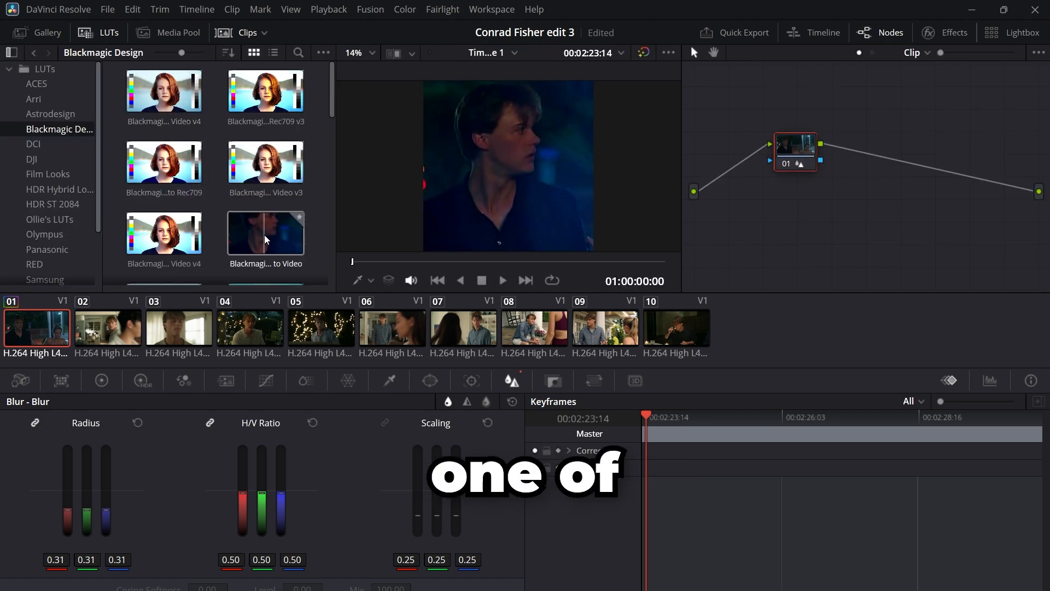
scroll(266, 235, down, 1)
scroll(267, 239, down, 3)
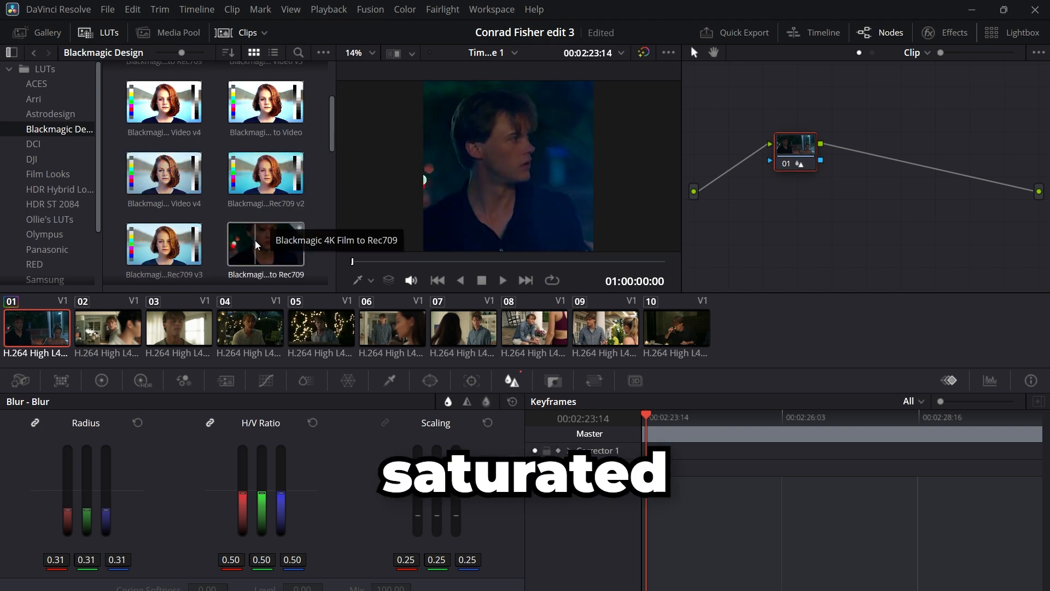
scroll(256, 241, down, 2)
scroll(256, 240, down, 5)
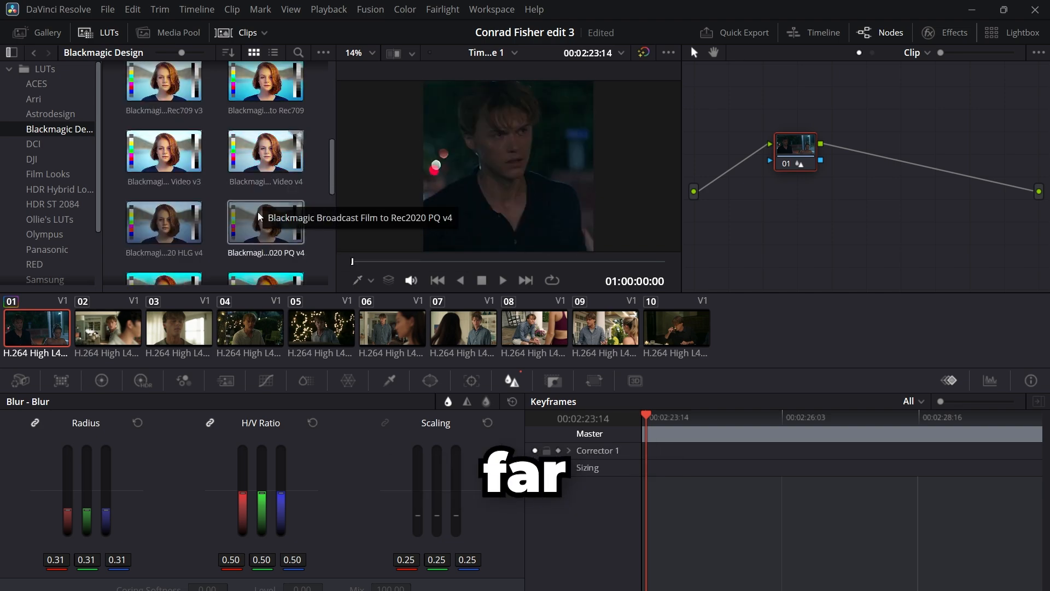
scroll(254, 218, down, 2)
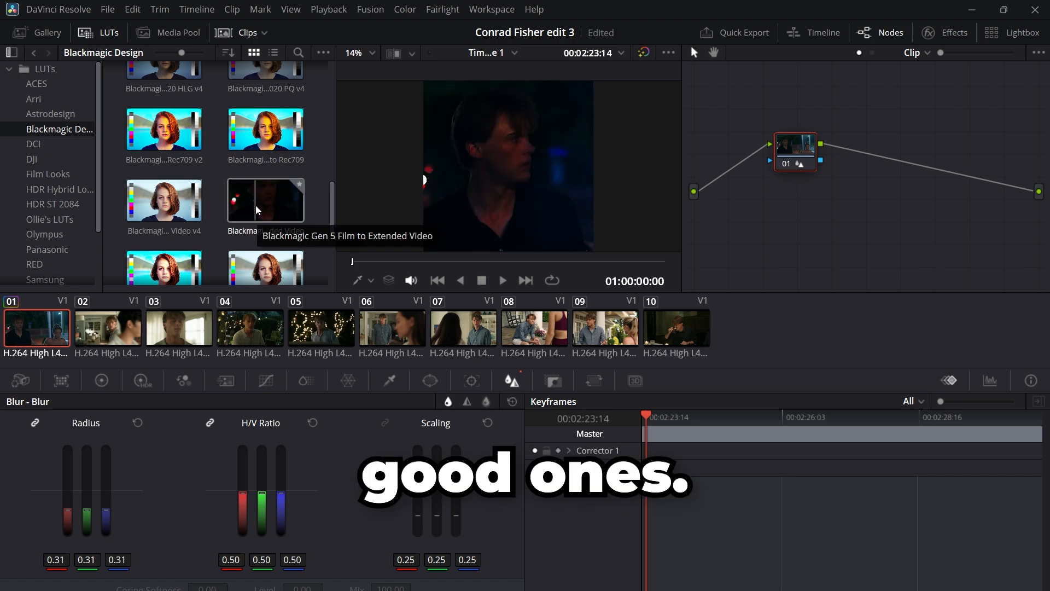
scroll(256, 208, down, 3)
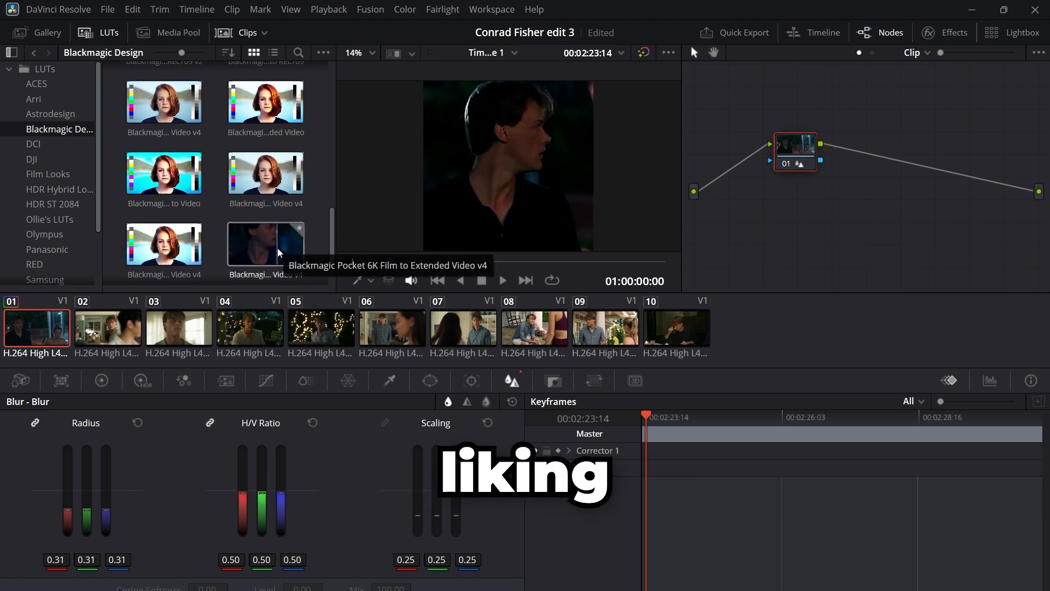
drag(170, 253, 788, 145)
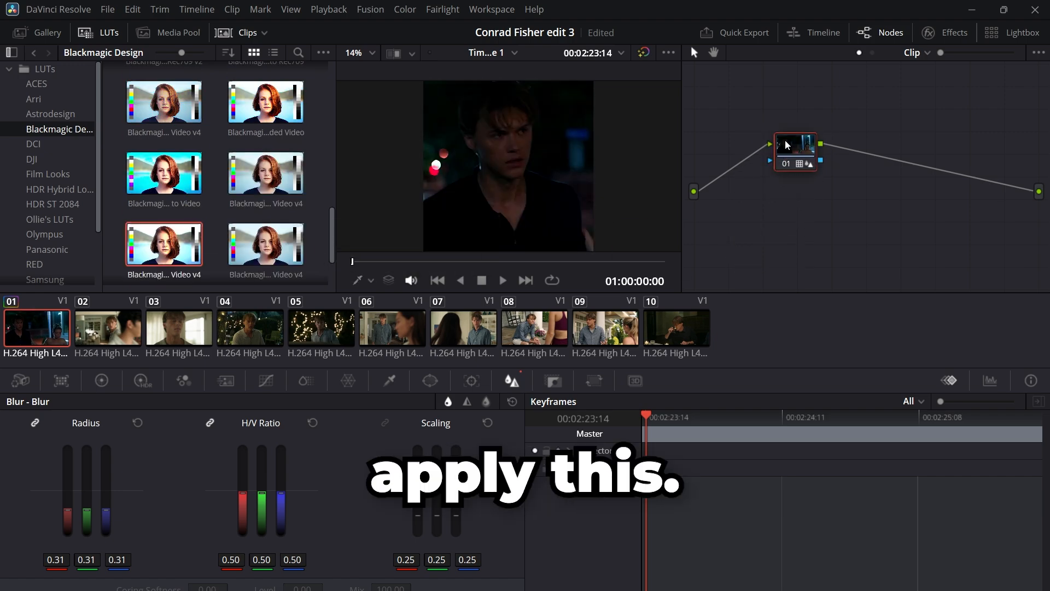
Step: Adjust the first clip's primaries to master lift 0.05, gain 1.22, pivot 0.305 and Mid/Detail 49
click(183, 383)
click(102, 380)
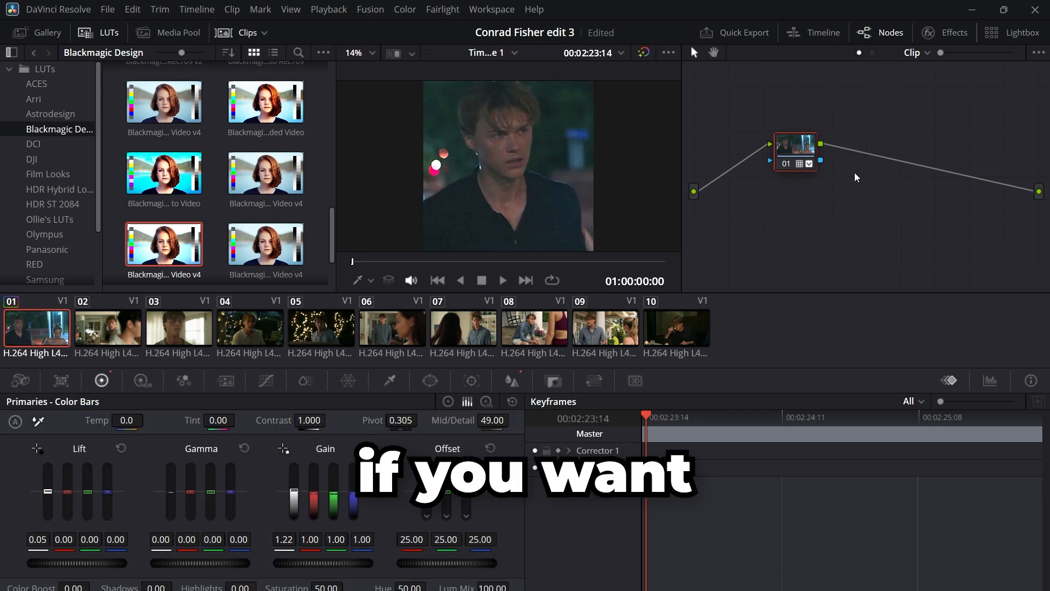
Step: Add a Corrector node to the first clip's node graph and place it on the connection after the first node
right_click(858, 177)
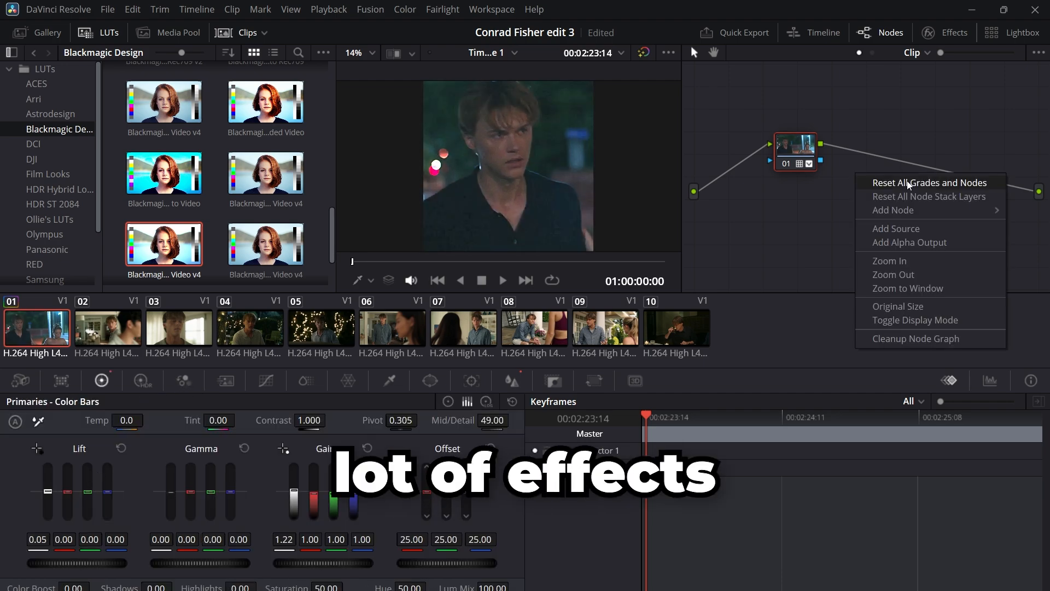
mouse_move(937, 221)
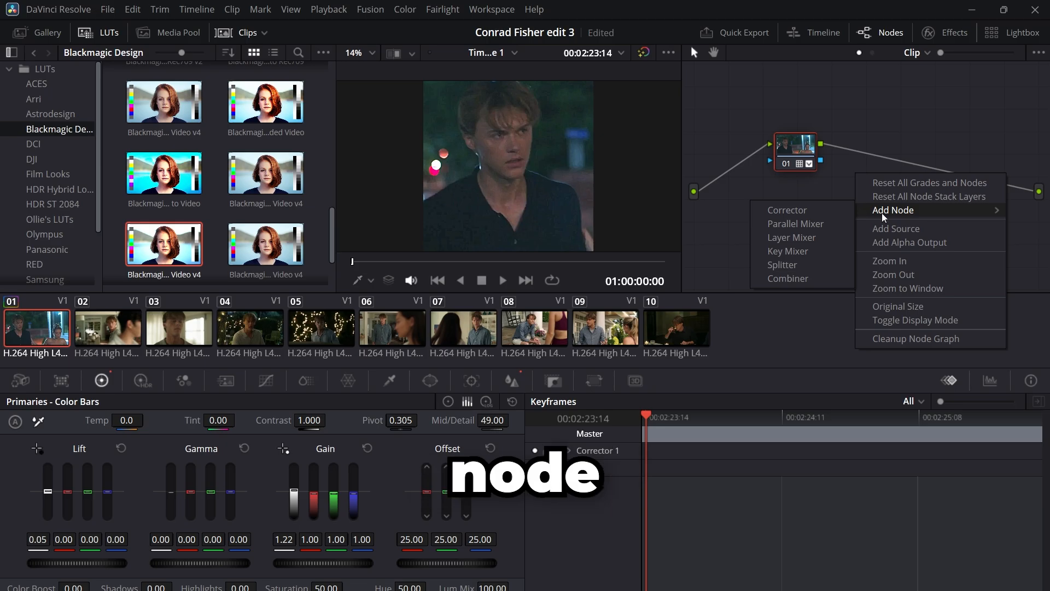
click(346, 190)
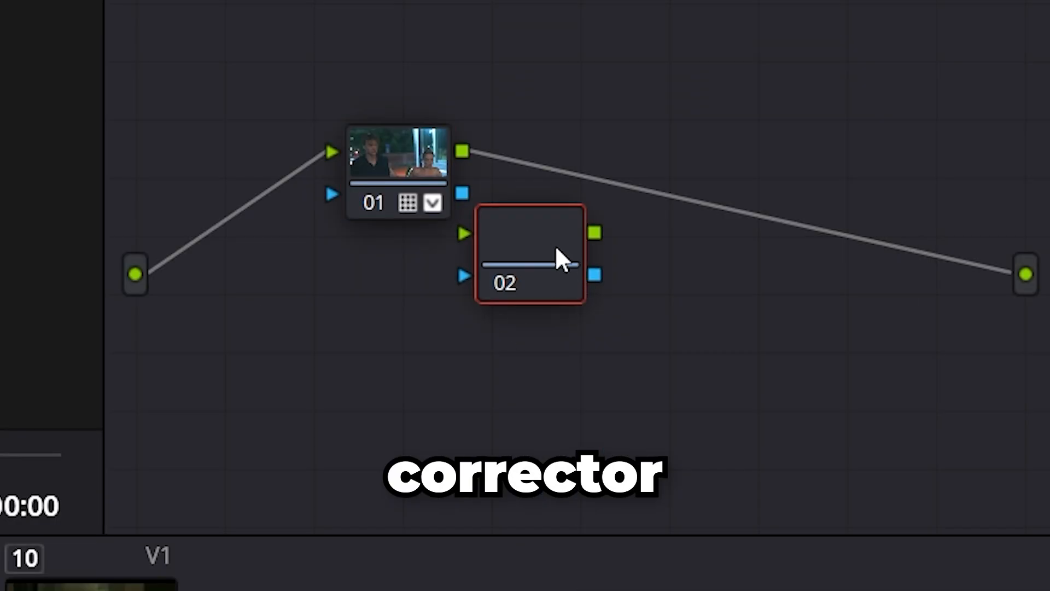
drag(551, 97, 588, 47)
drag(873, 164, 873, 143)
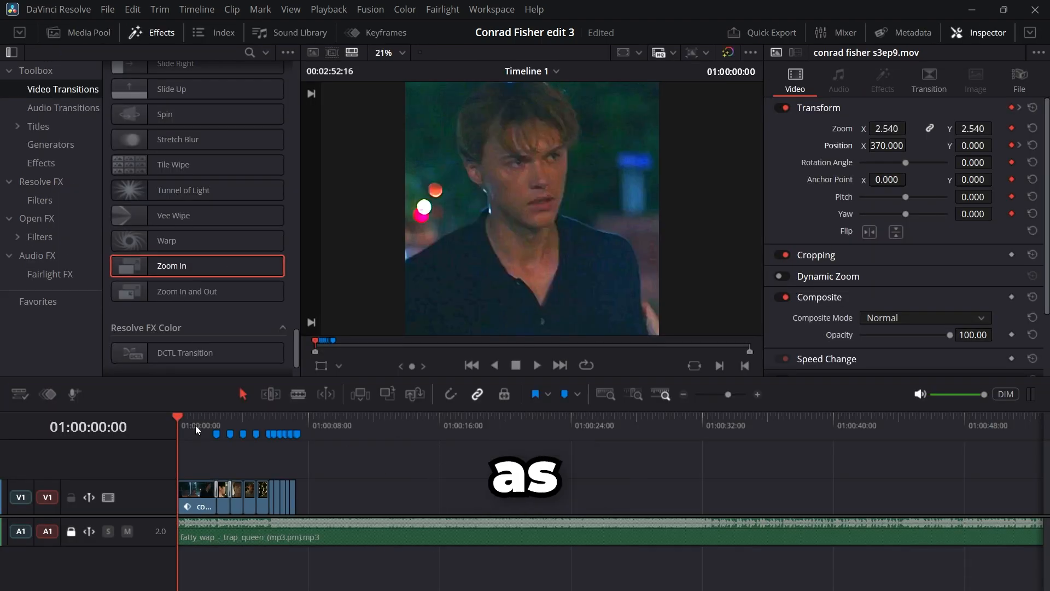
Step: Add an Adjustment Clip on a new track above the video clips and trim it to end with the last clip
click(51, 77)
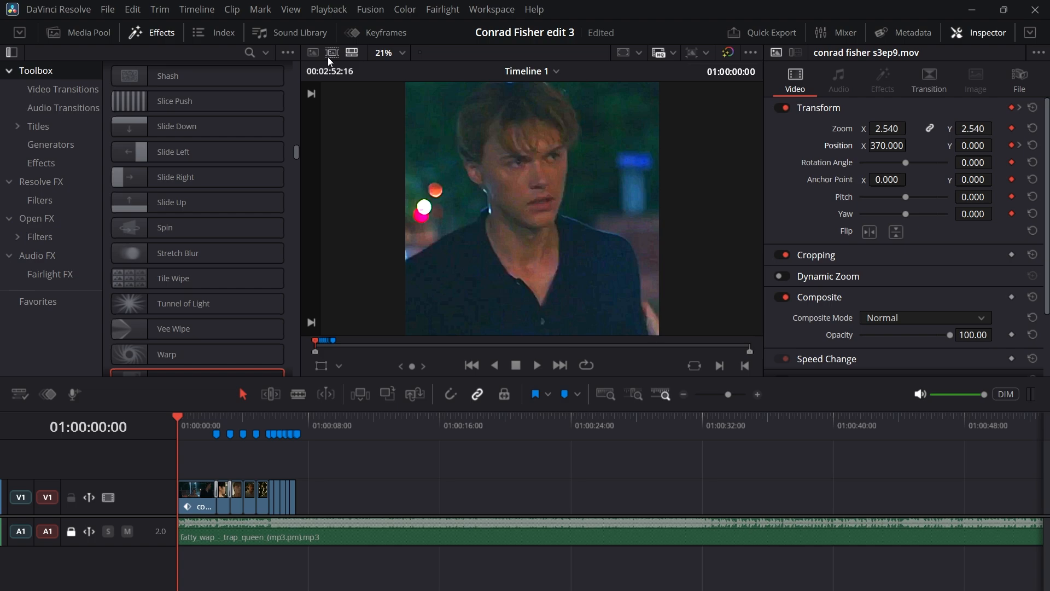
click(250, 53)
text(ad)
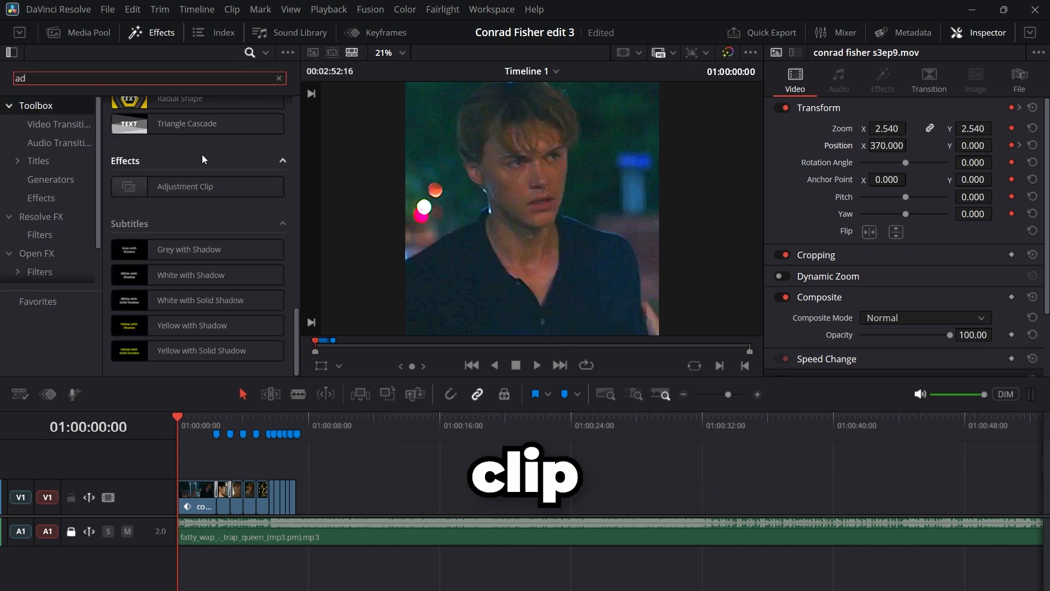
drag(180, 186, 178, 452)
drag(258, 470, 294, 469)
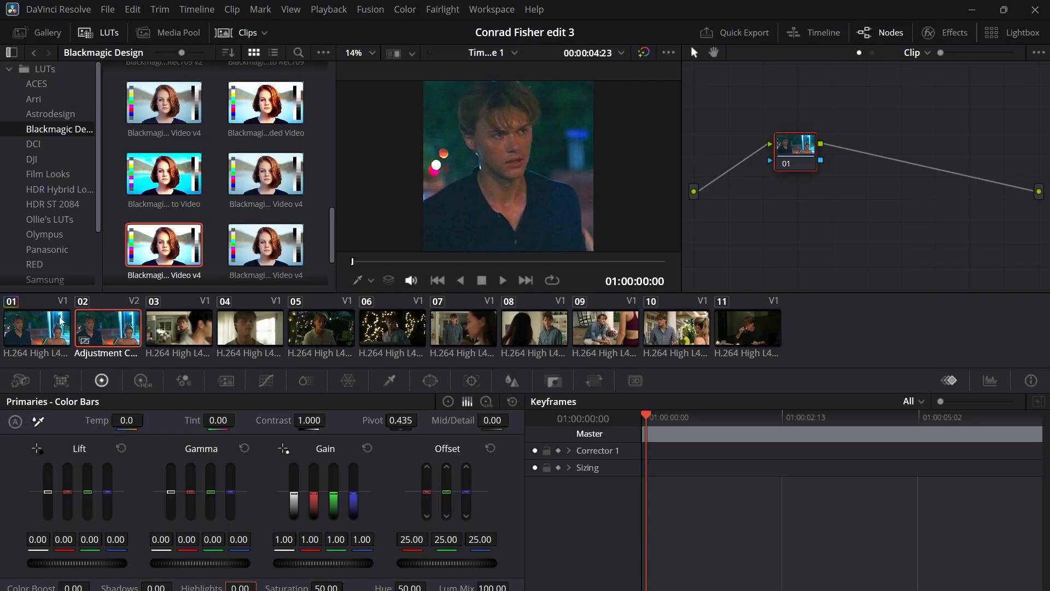
Step: Copy the two-node grade from the first clip and paste it onto the adjustment clip on V2
click(49, 329)
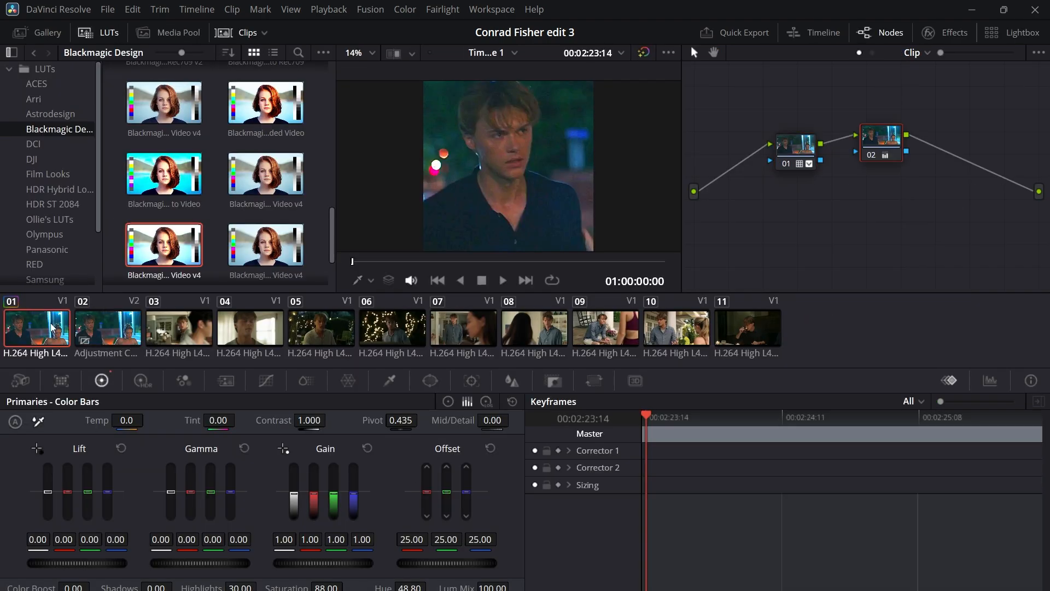
drag(1012, 204, 786, 152)
click(109, 328)
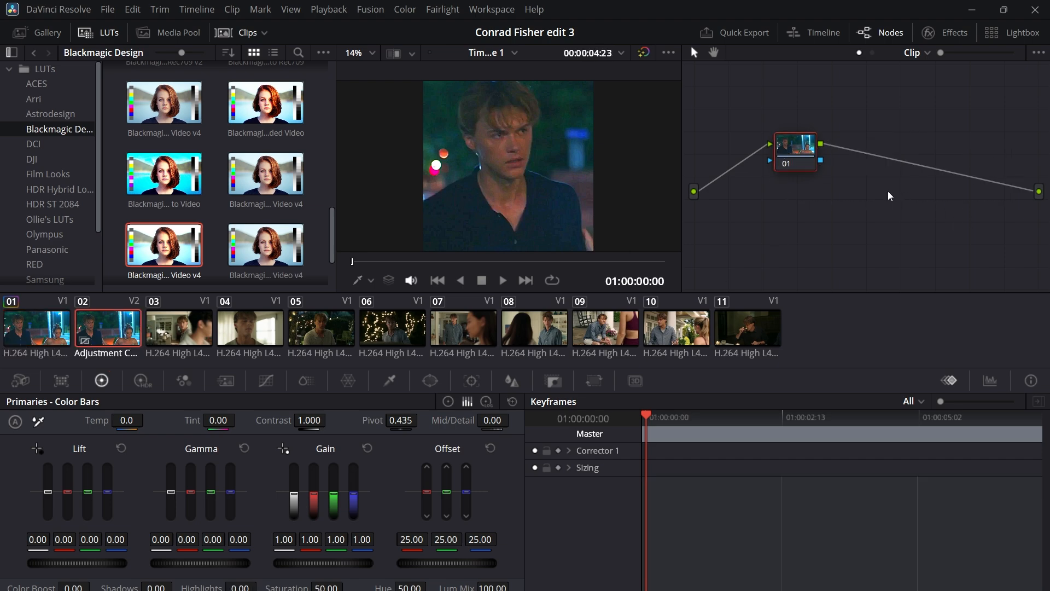
key(ctrl+v)
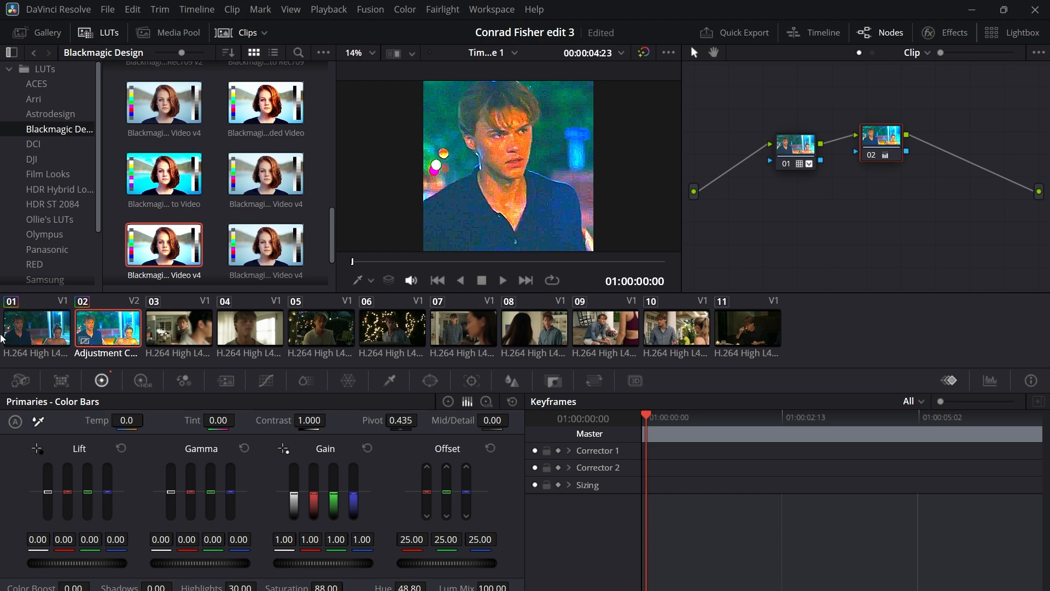
Step: Reset the grades of both nodes on the first clip and reselect the adjustment clip
click(5, 335)
right_click(882, 136)
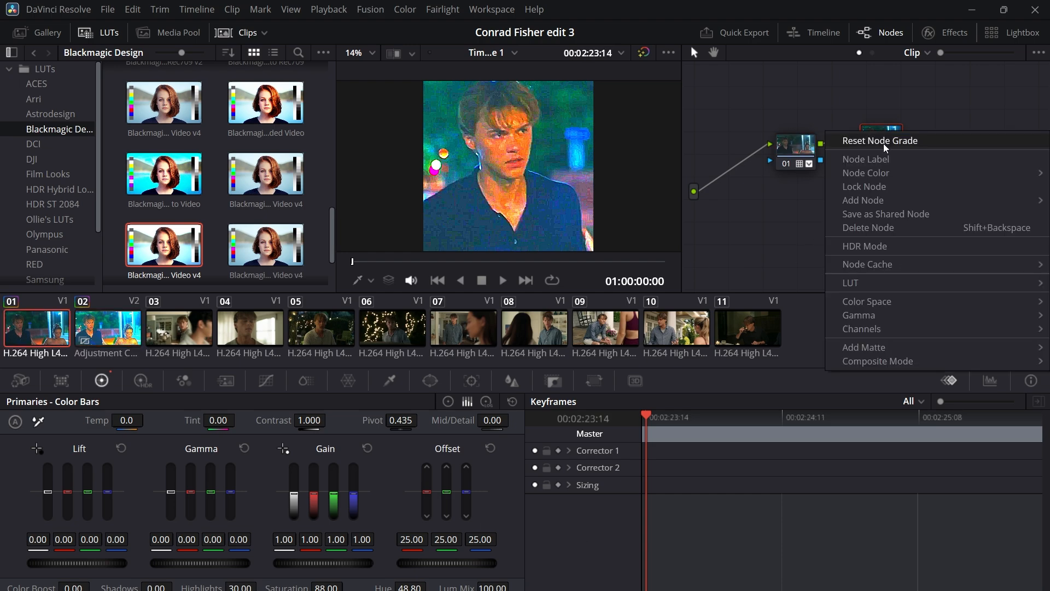
click(886, 140)
right_click(796, 144)
click(820, 151)
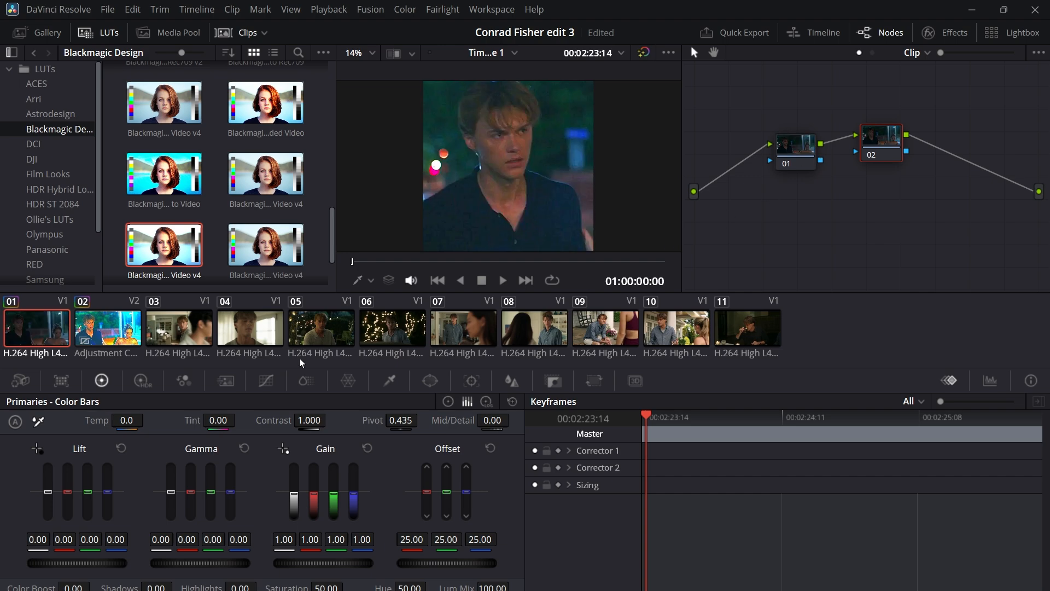
click(111, 326)
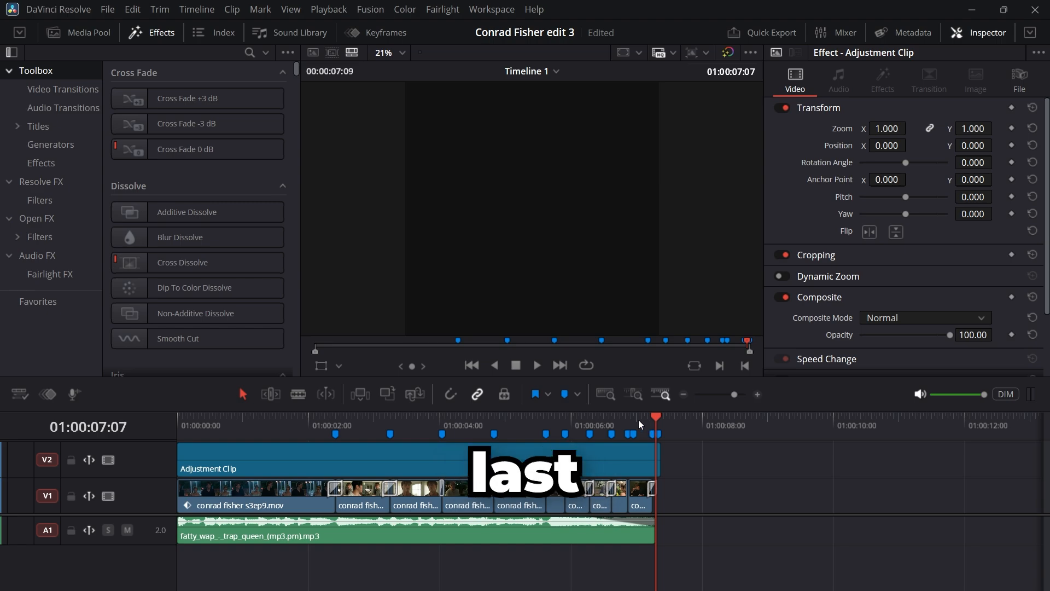
Step: Go to Marker 7 on the timeline and search the effects library for the Watermark effect
click(566, 422)
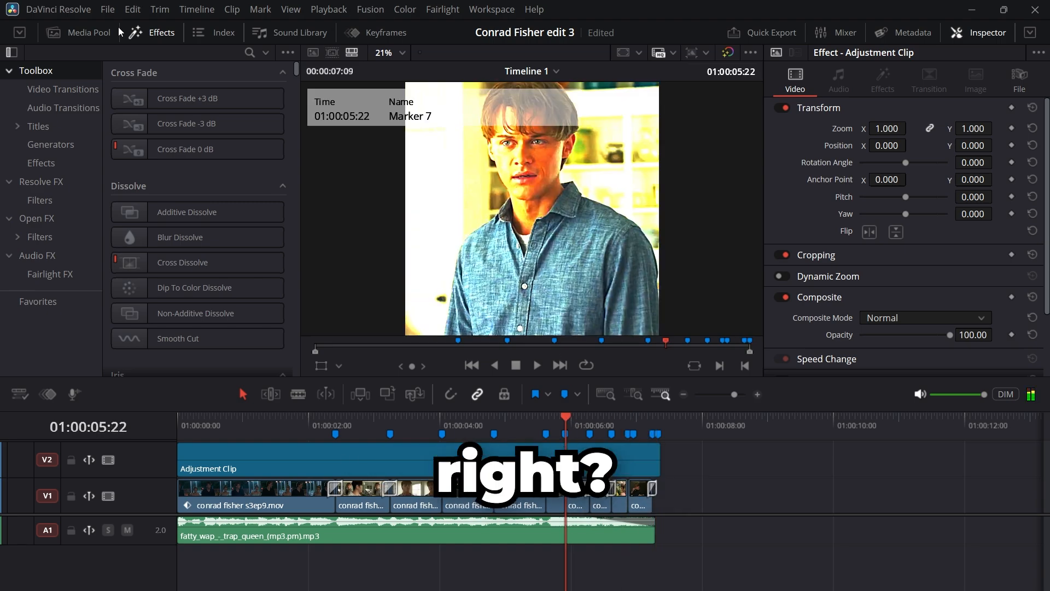
click(251, 53)
text(water)
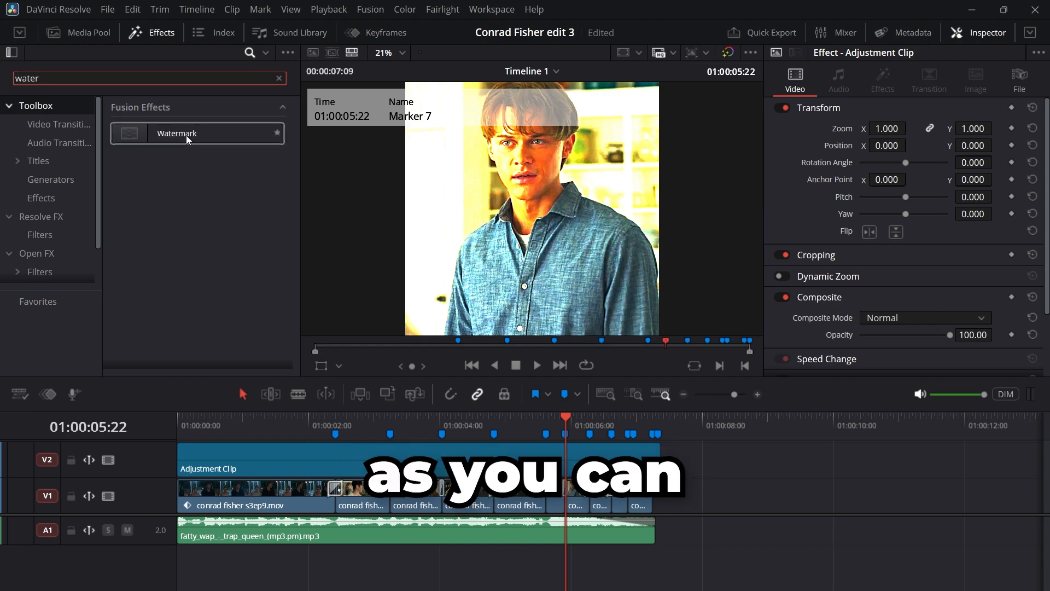
drag(186, 136, 117, 103)
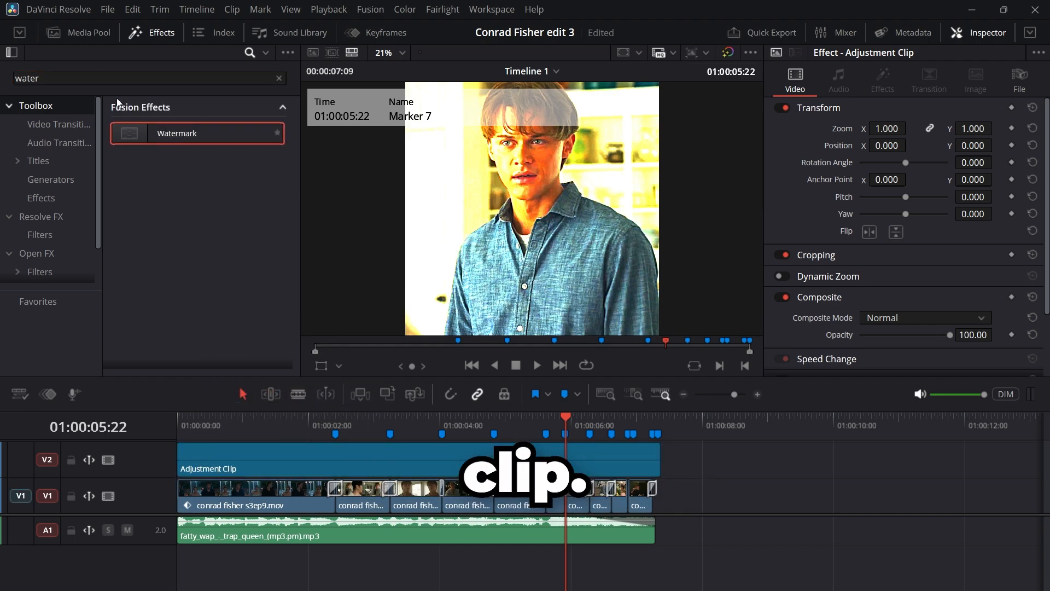
Step: Add a second Adjustment Clip on a new V3 track at the timeline's start, with the playhead parked at 01:00:01:06
click(279, 78)
text(adju)
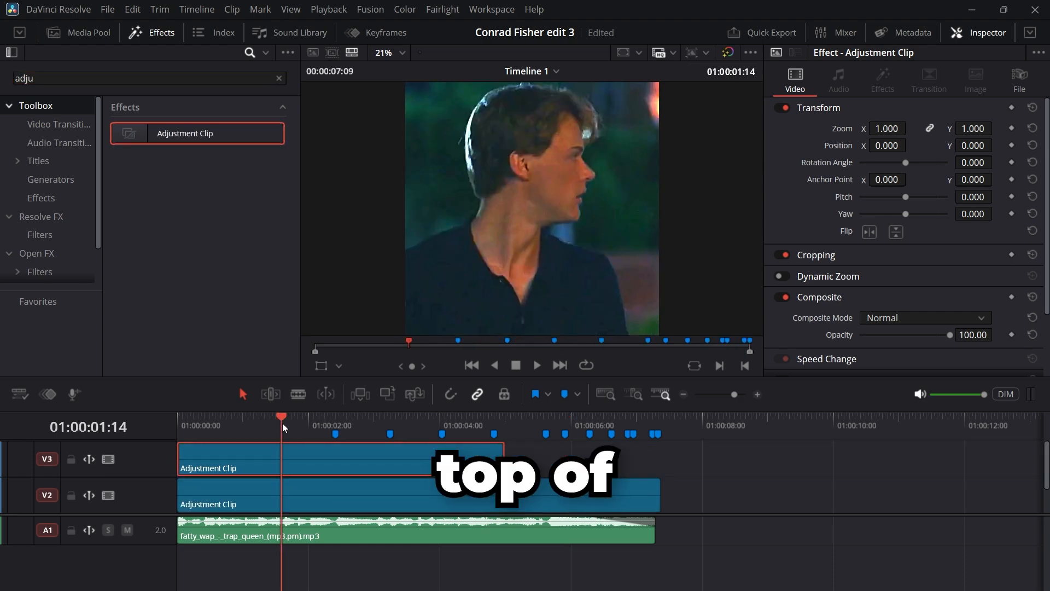
drag(282, 423, 261, 414)
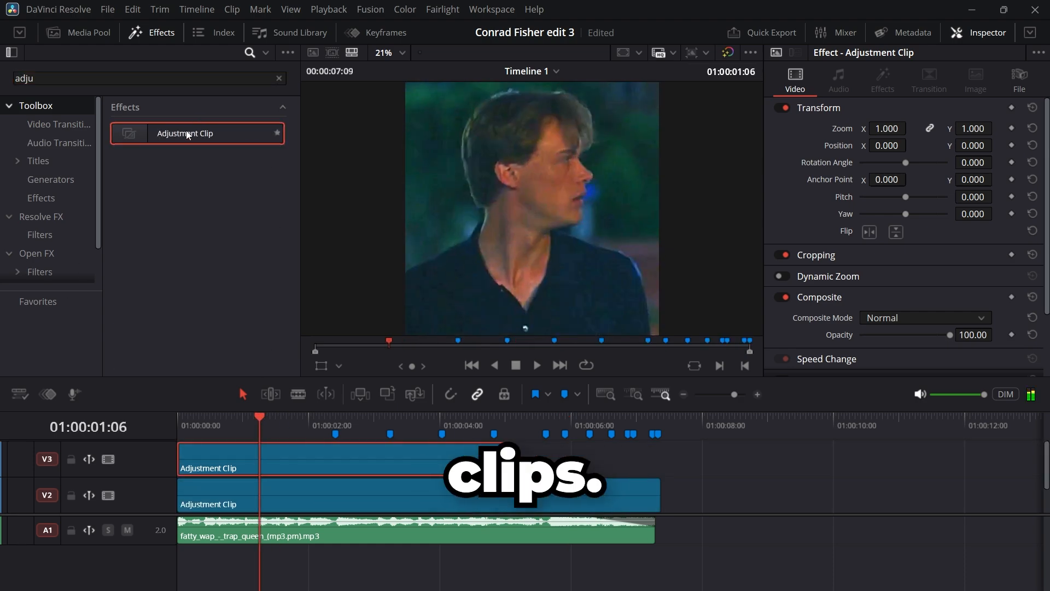
Step: Find the Watermark effect and apply it to the adjustment clip on V3
click(279, 79)
text(water)
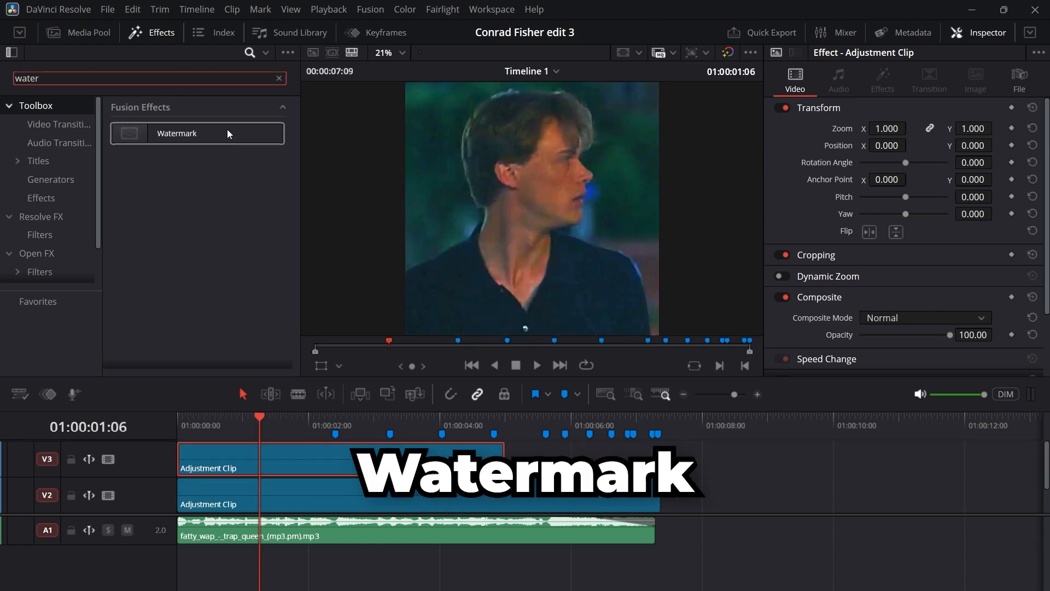
drag(228, 134, 230, 460)
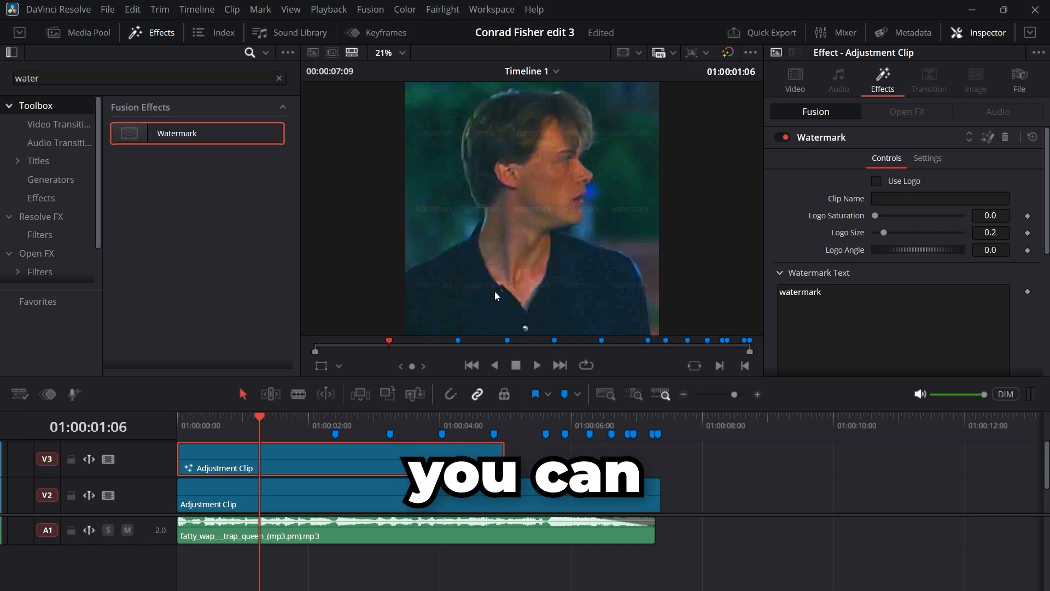
double_click(800, 292)
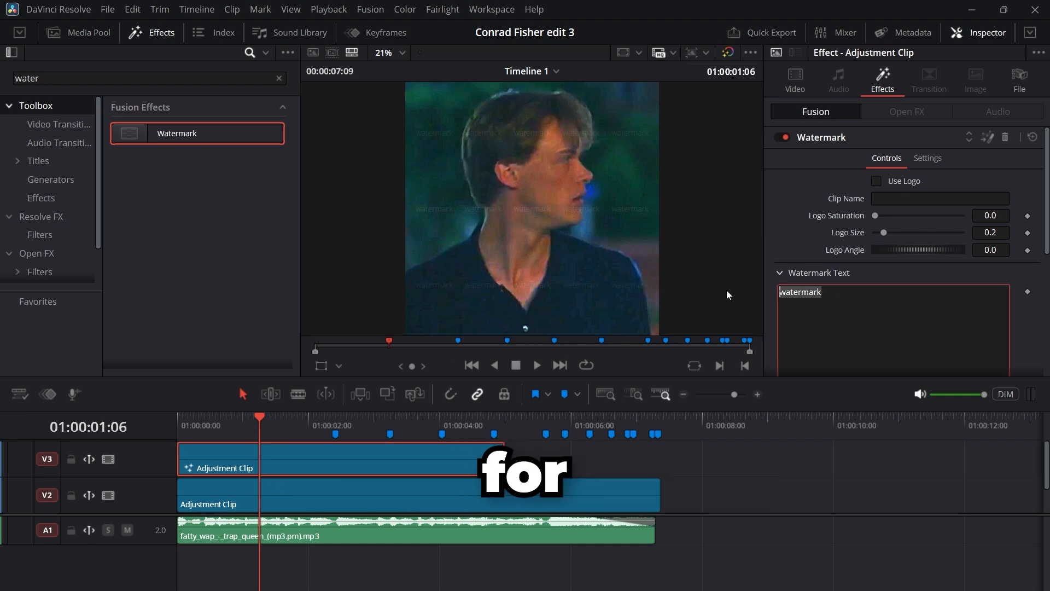
text(@aussie)
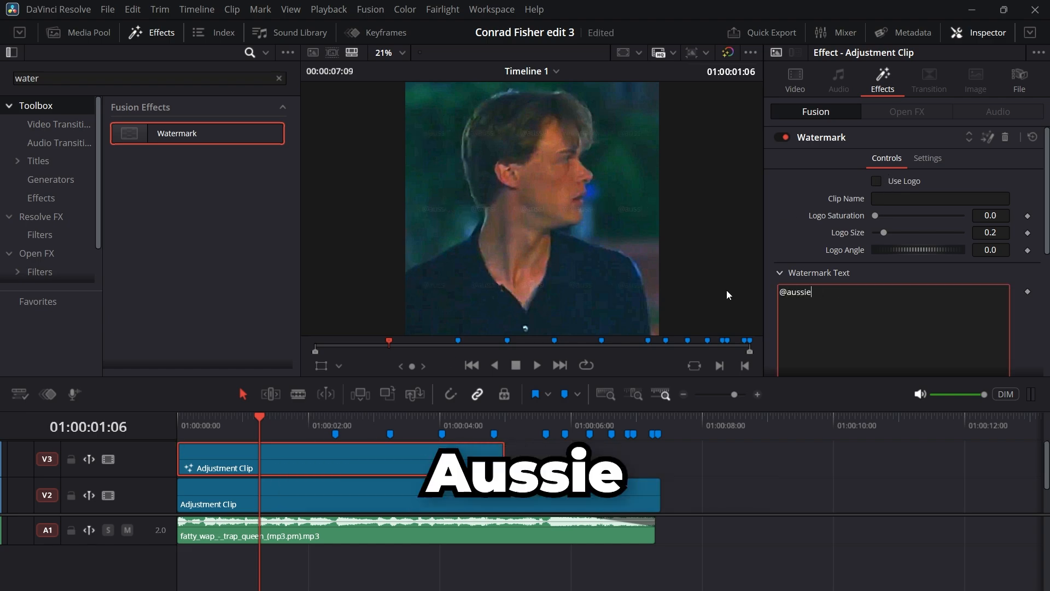
text(boissedit)
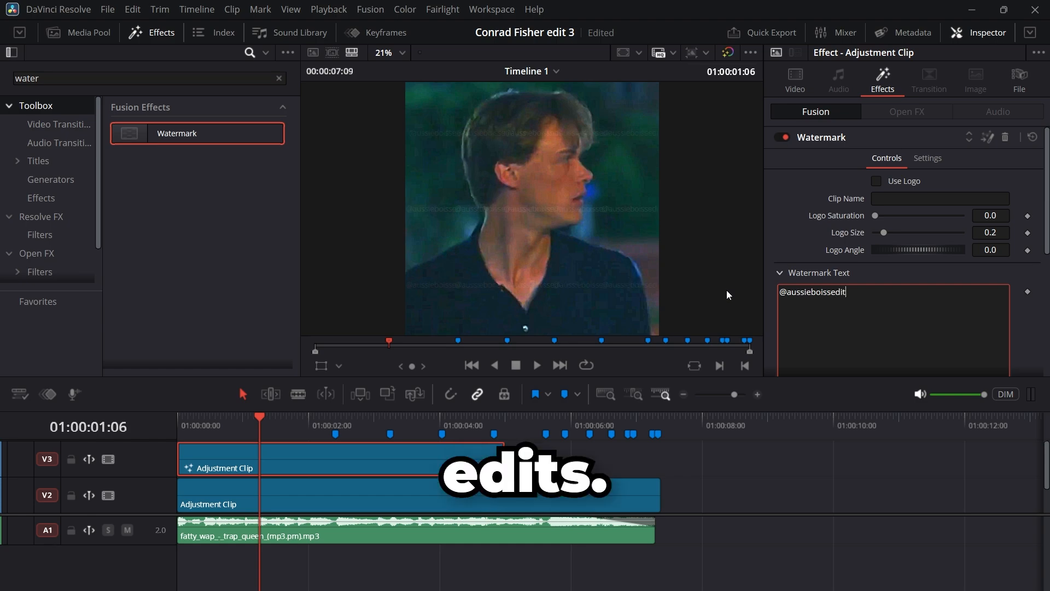
text(s)
Step: Experiment with the watermark's logo size and text, trying text size 0.3012, tracking 0.409 and line spacing 0.055
click(920, 232)
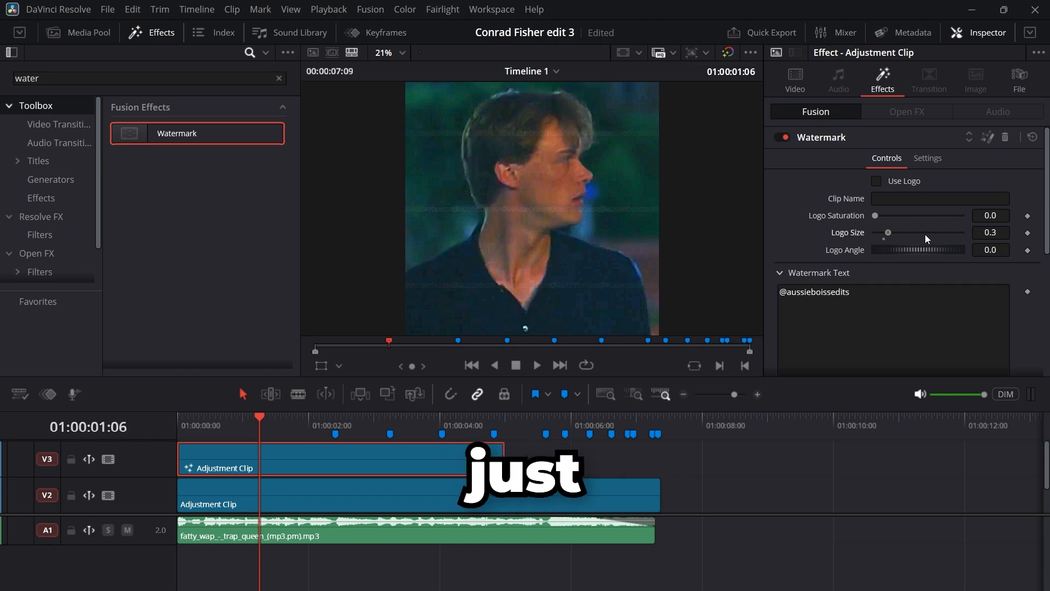
drag(925, 234, 993, 231)
scroll(917, 243, down, 4)
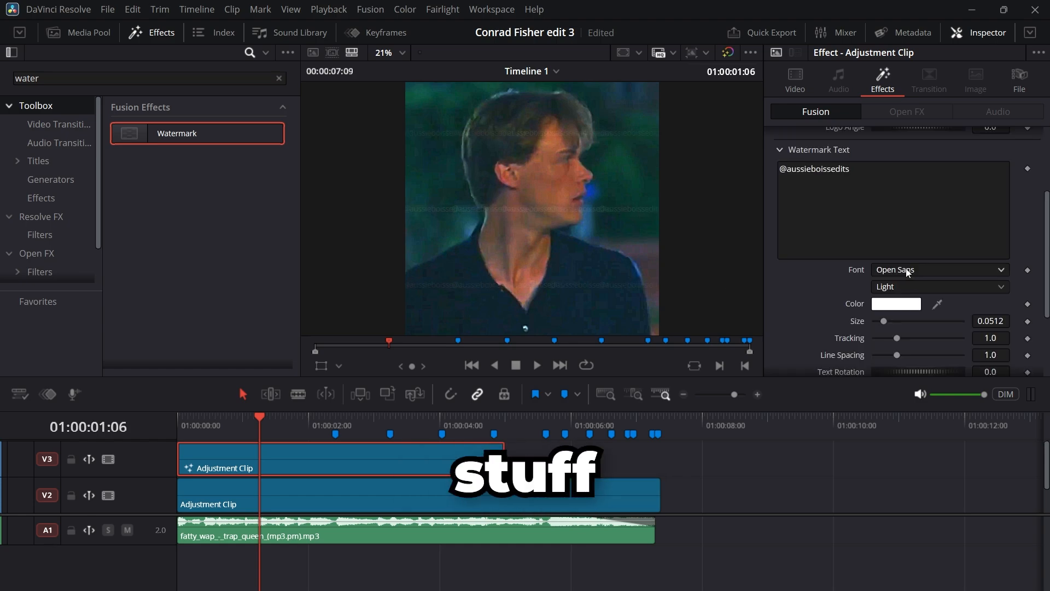
click(905, 321)
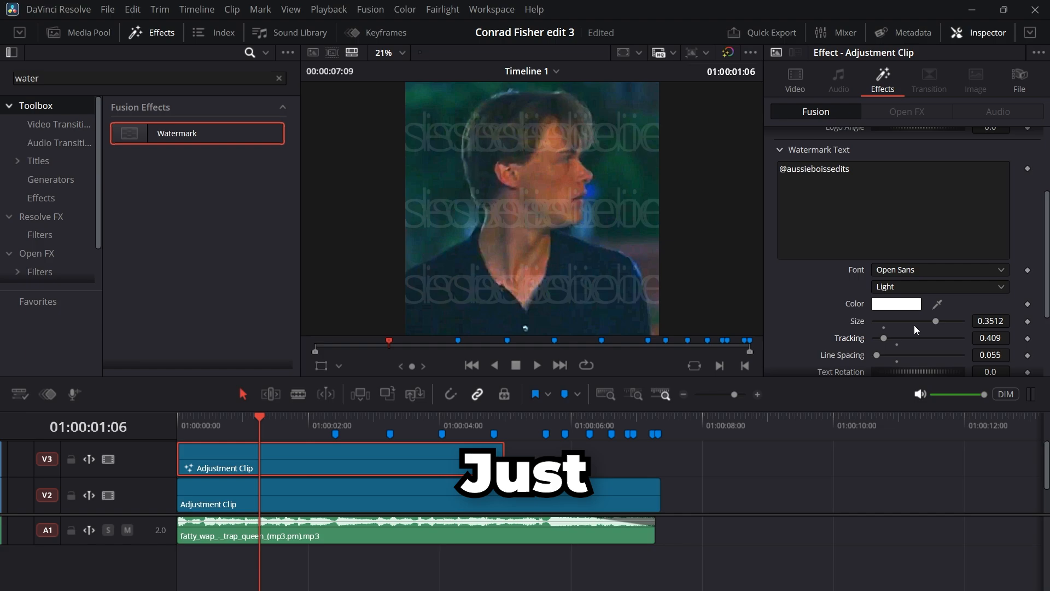
click(914, 323)
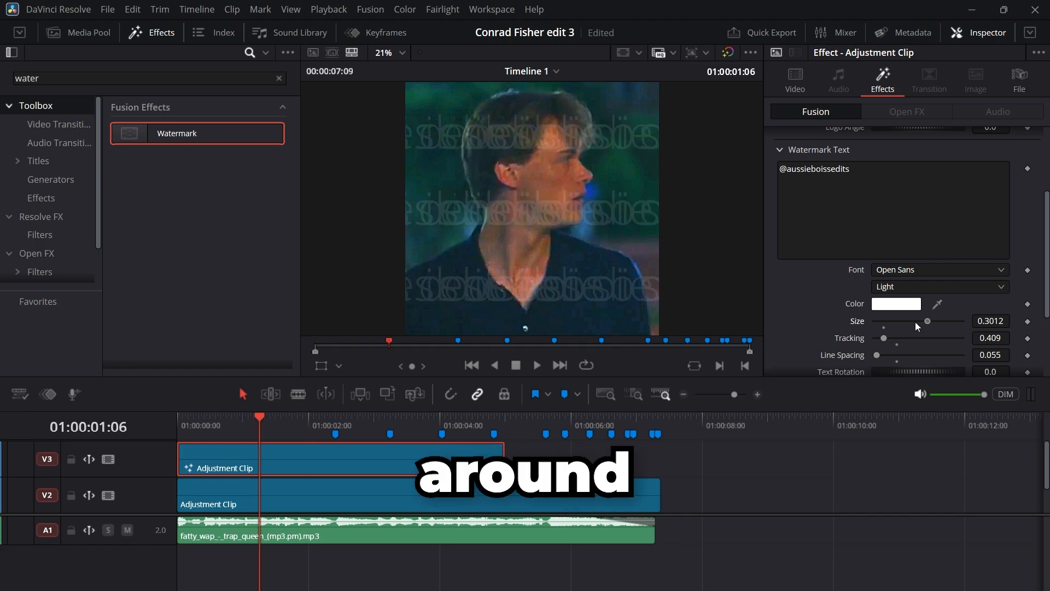
click(895, 324)
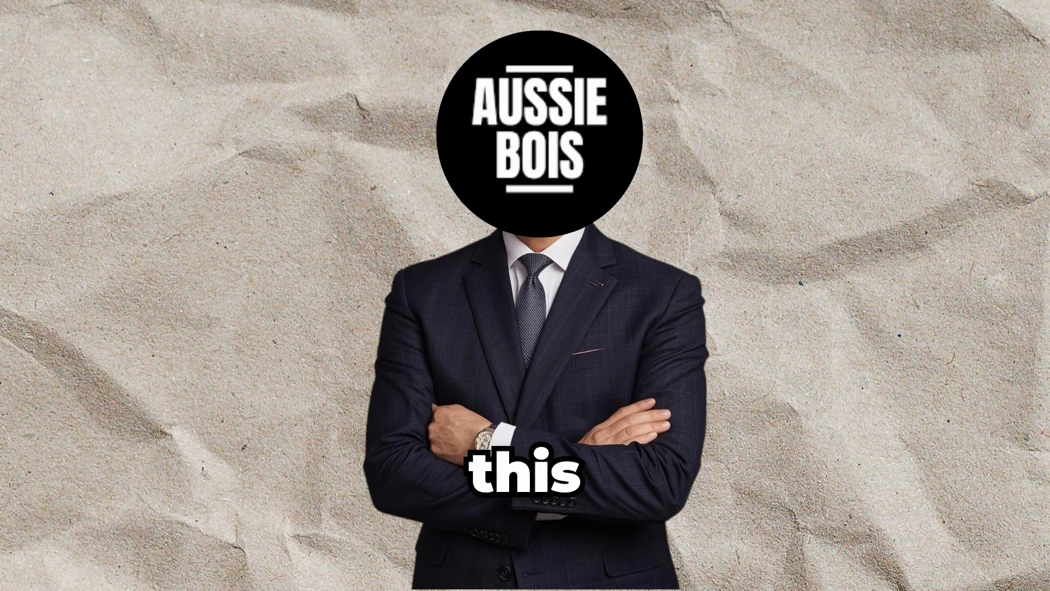